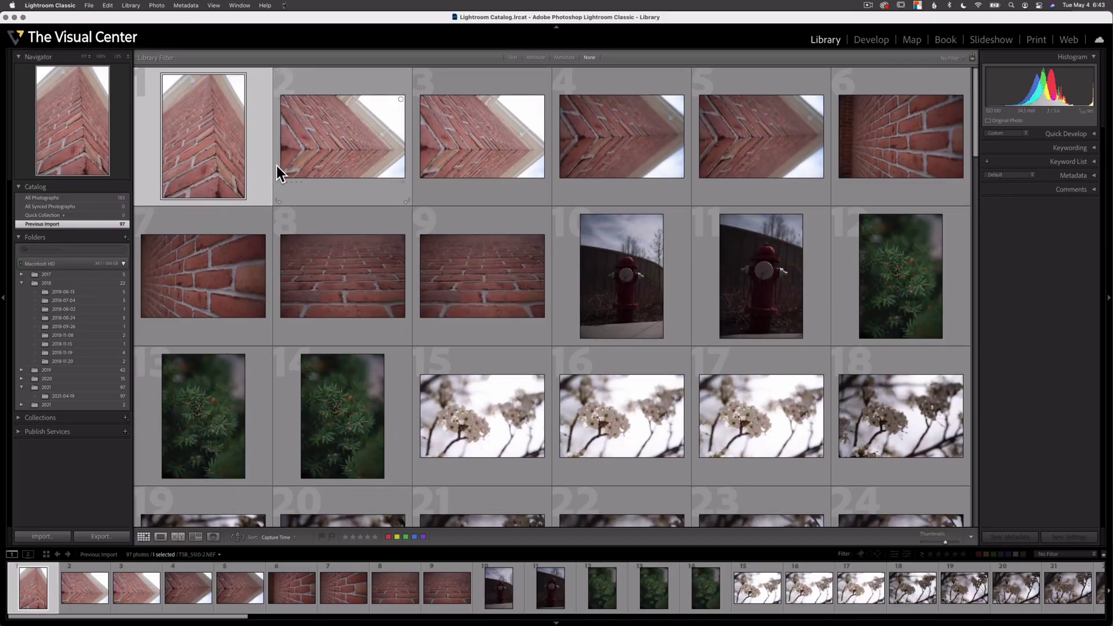
- Select the red taillight photo 40 and flag it as a pick
scroll(277, 170, "down", 2)
scroll(276, 168, "down", 5)
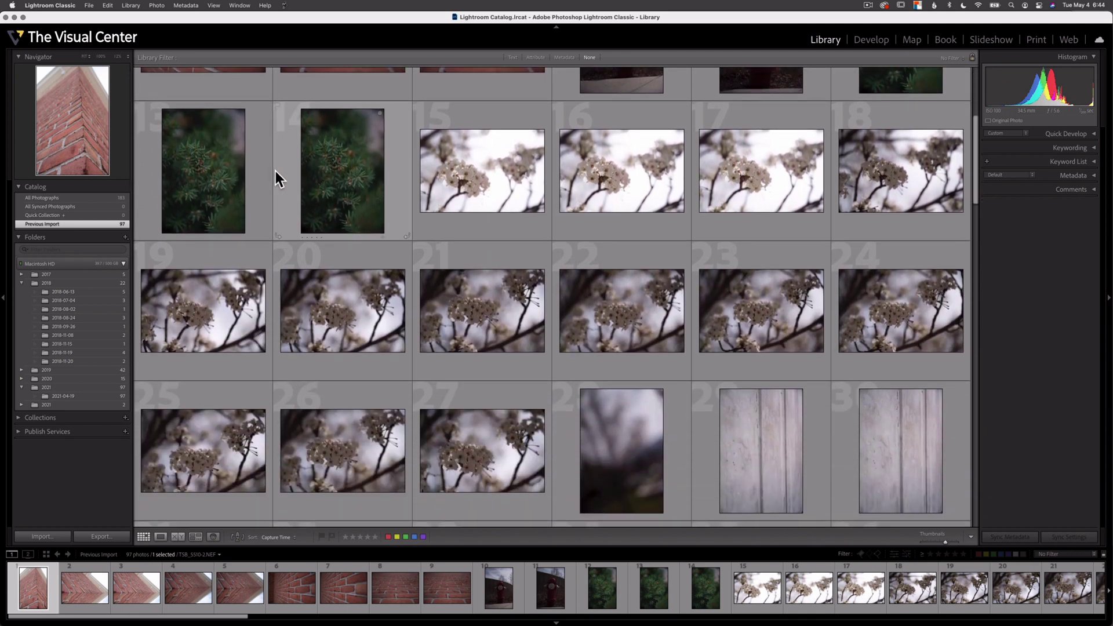
scroll(276, 171, "down", 3)
scroll(274, 171, "down", 1)
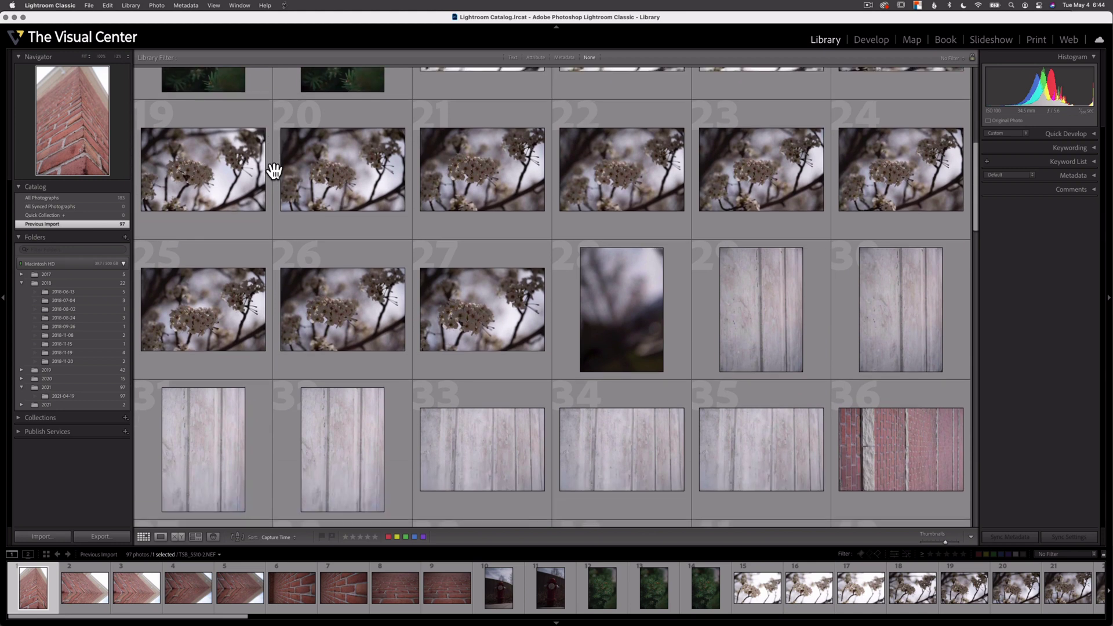
scroll(275, 172, "down", 3)
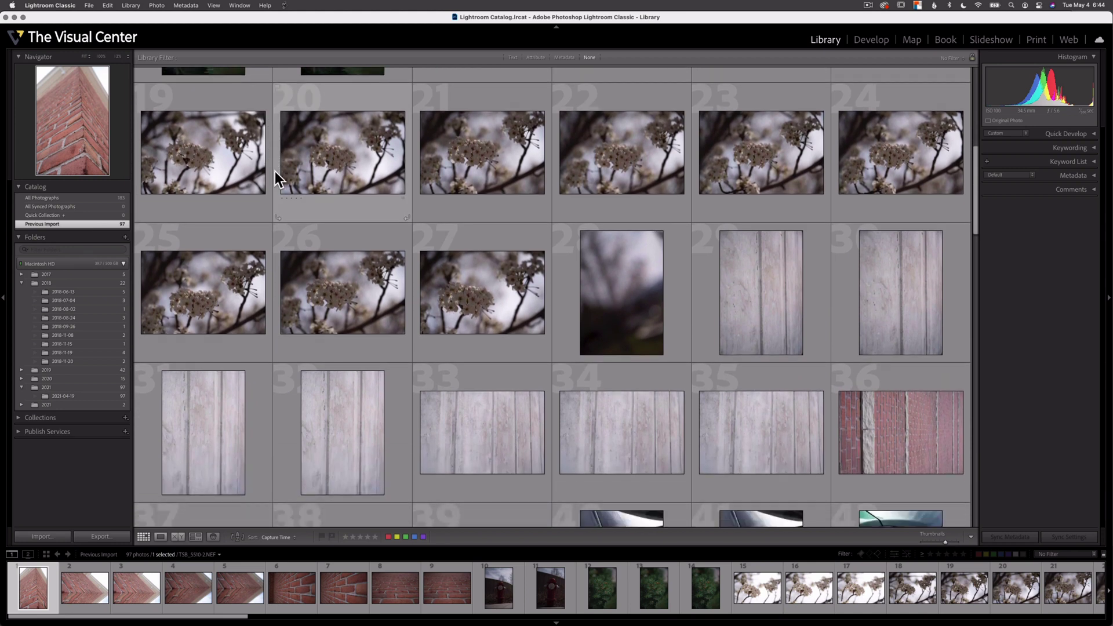
scroll(275, 171, "down", 3)
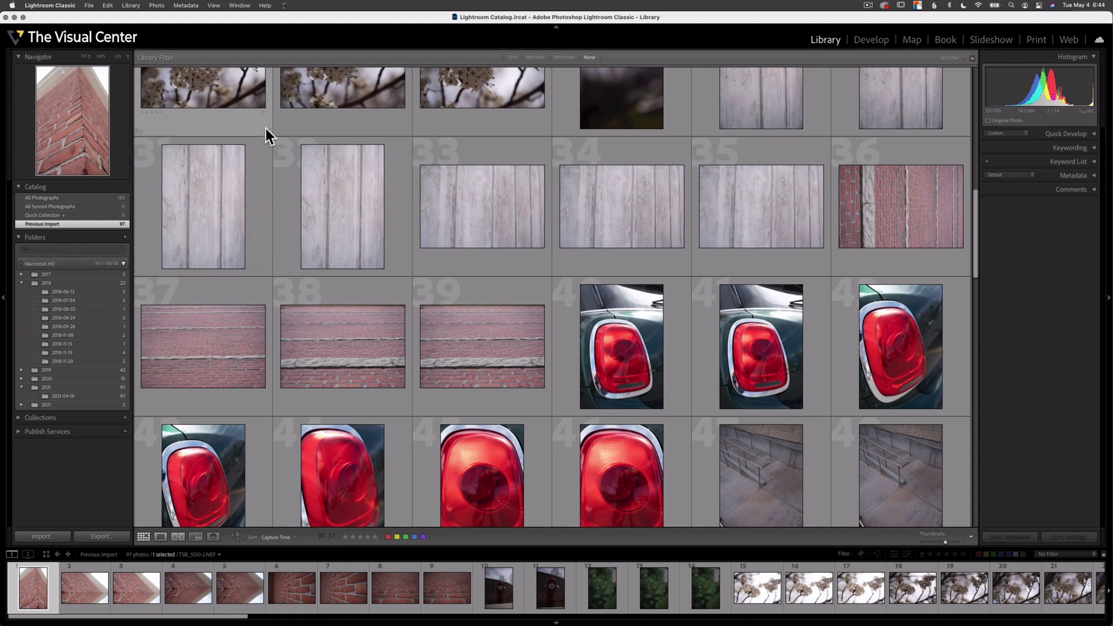
left_click(611, 313)
key("p")
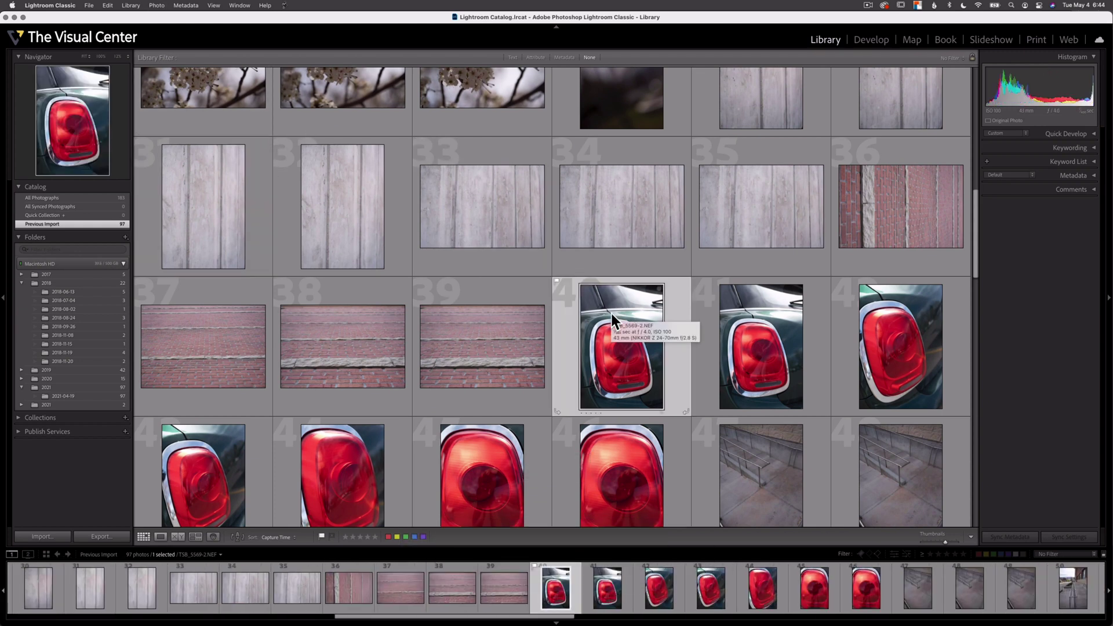
- Reject photo 40, then reset it with Photo > Set Flag > Unflagged
key("x")
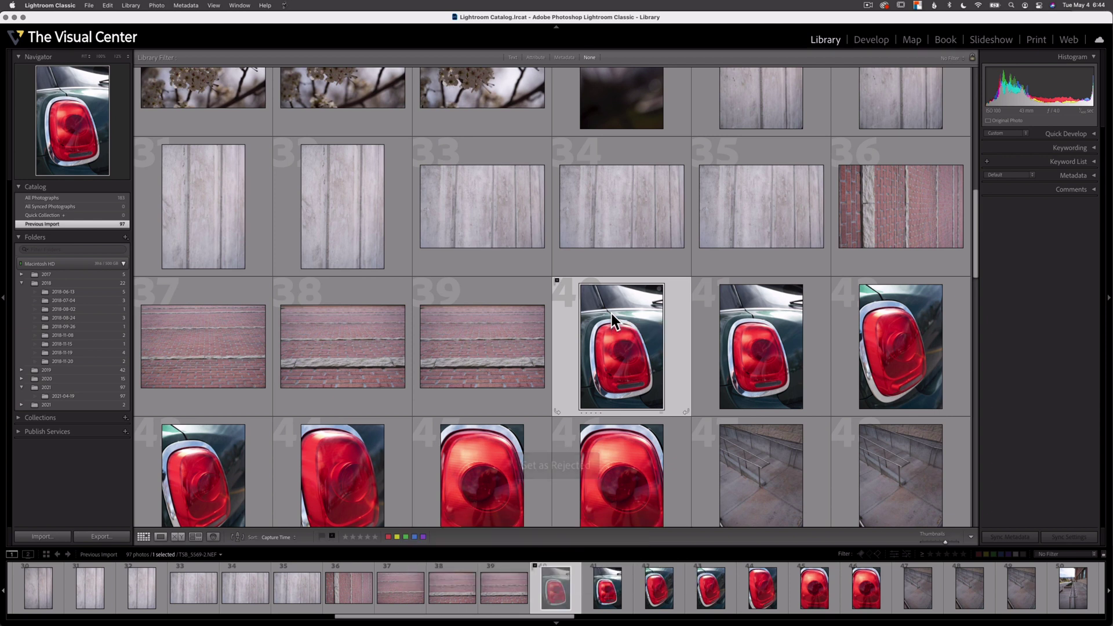
left_click(158, 6)
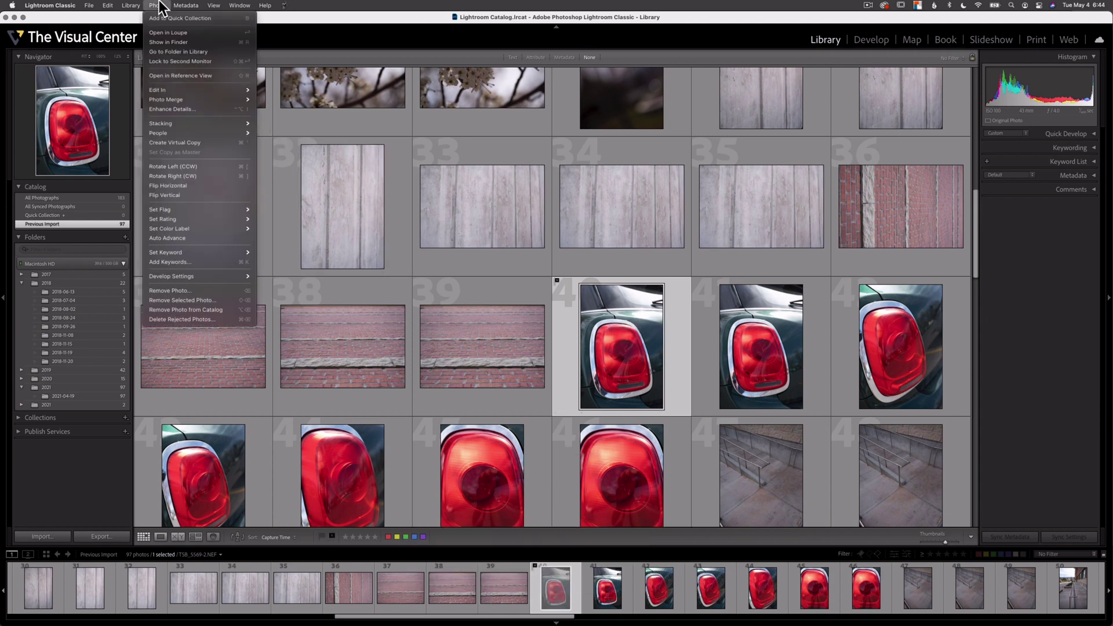
mouse_move(170, 212)
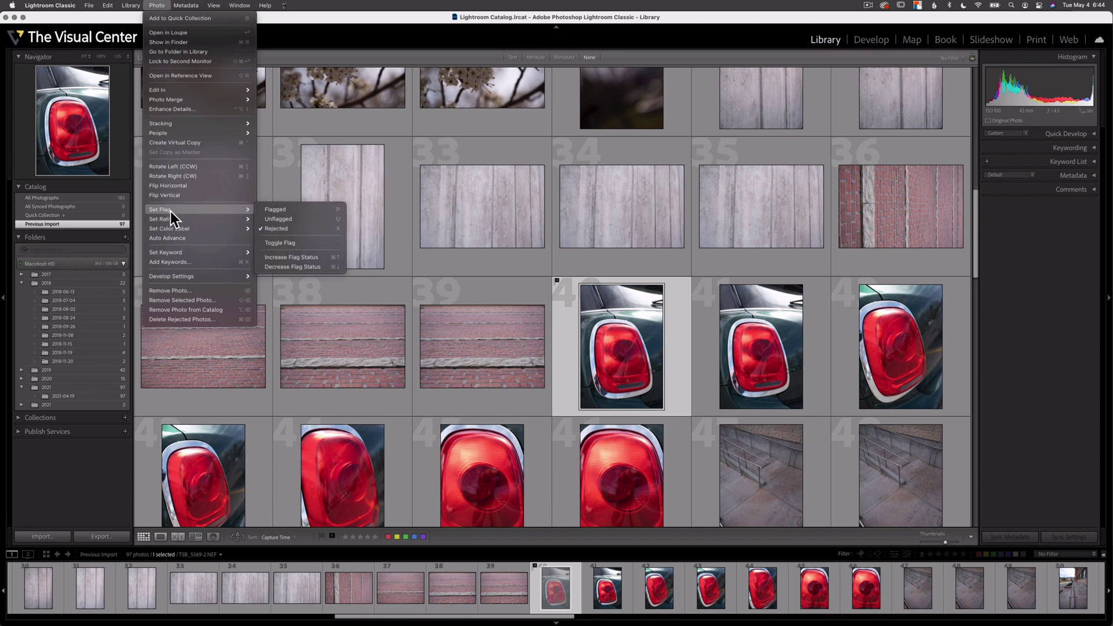
left_click(294, 219)
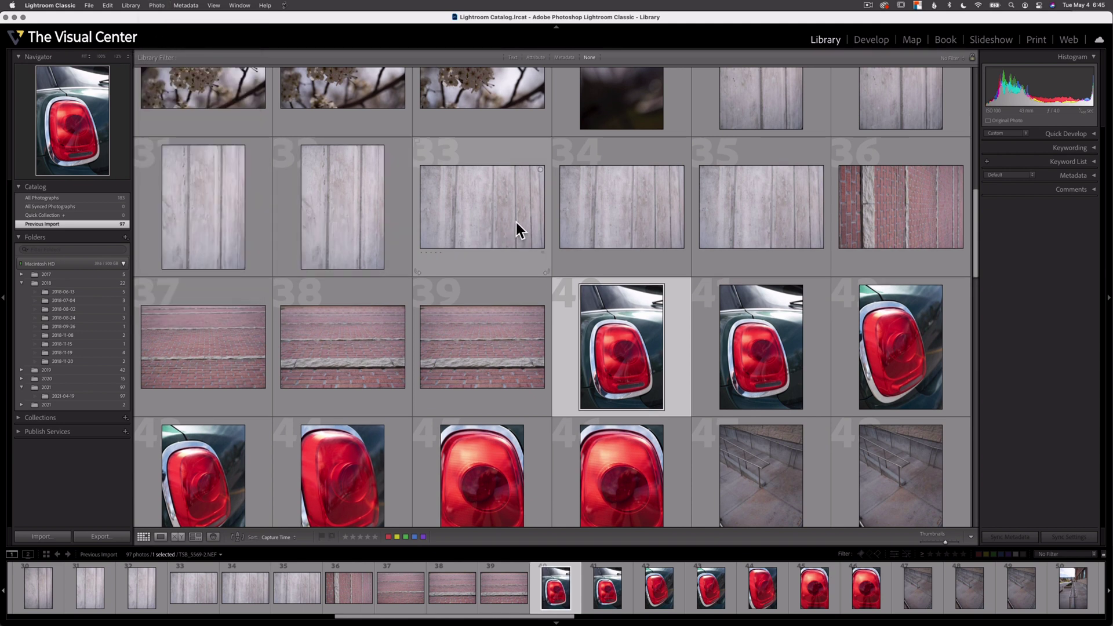
scroll(516, 219, "up", 10)
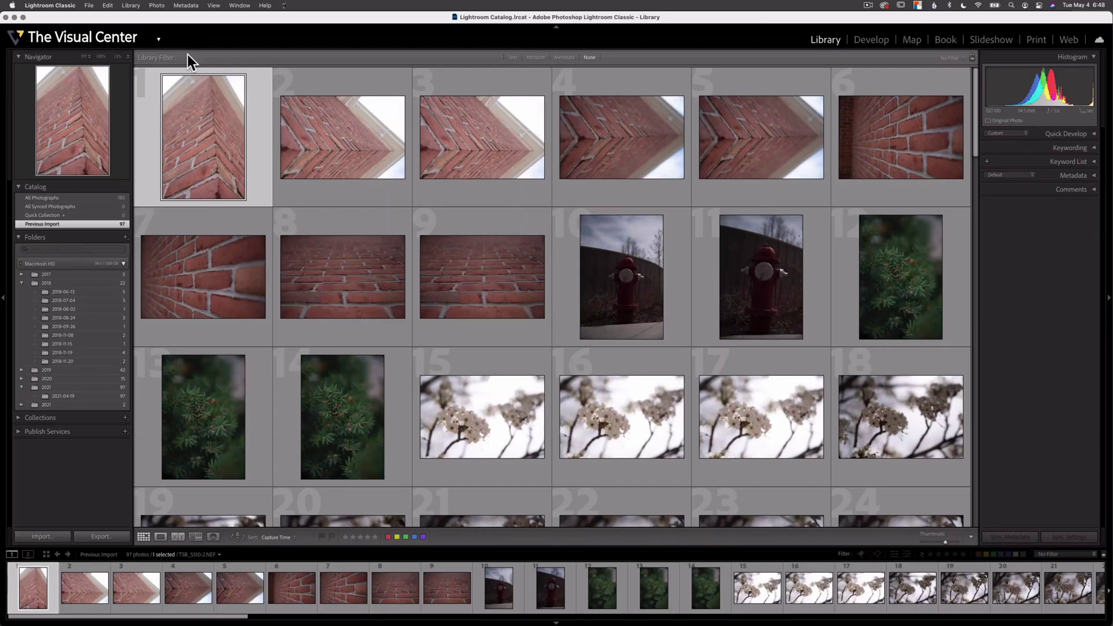
- Open brick-corner photo 1 full size in Loupe view
double_click(198, 129)
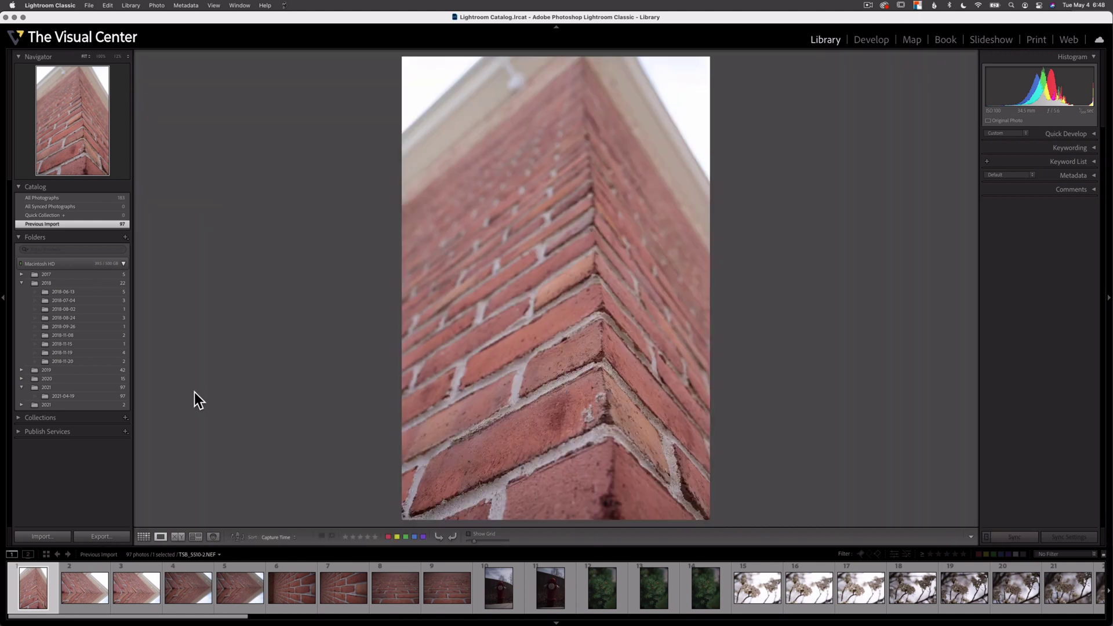
- Reject the weak brick-corner photos at the start of the shoot
key("x")
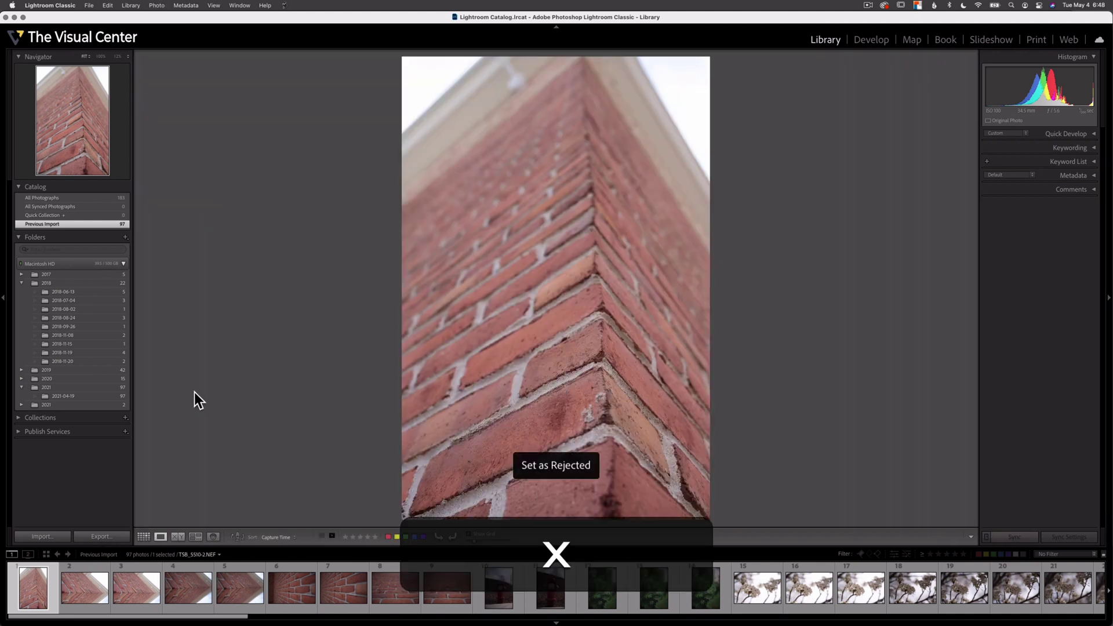
key("Right")
key("Left")
key("x")
key("Right")
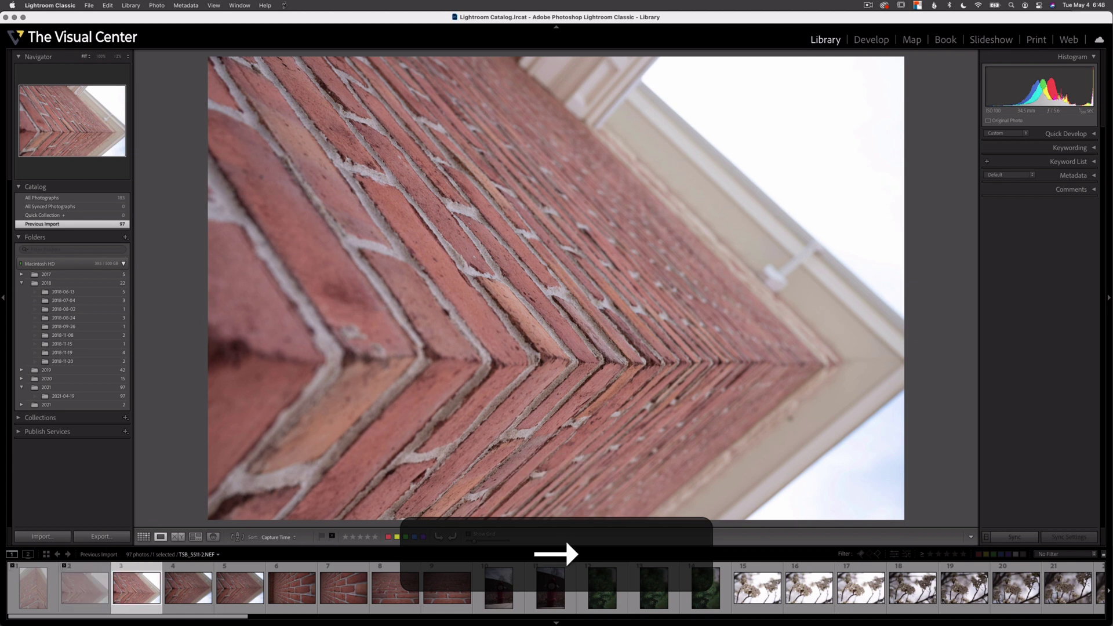
key("x")
key("Right")
key("x")
key("Right")
key("Right")
key("Right")
key("Right")
key("Right")
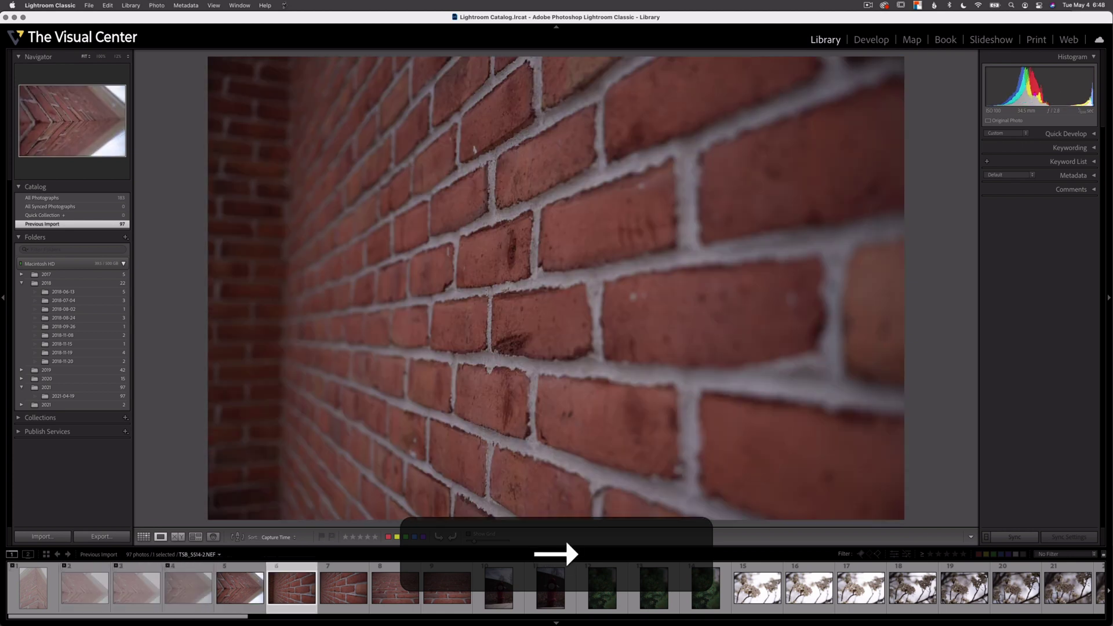
- Compare the two hydrant photos, reject the second, and pass the evergreen shots
key("Right")
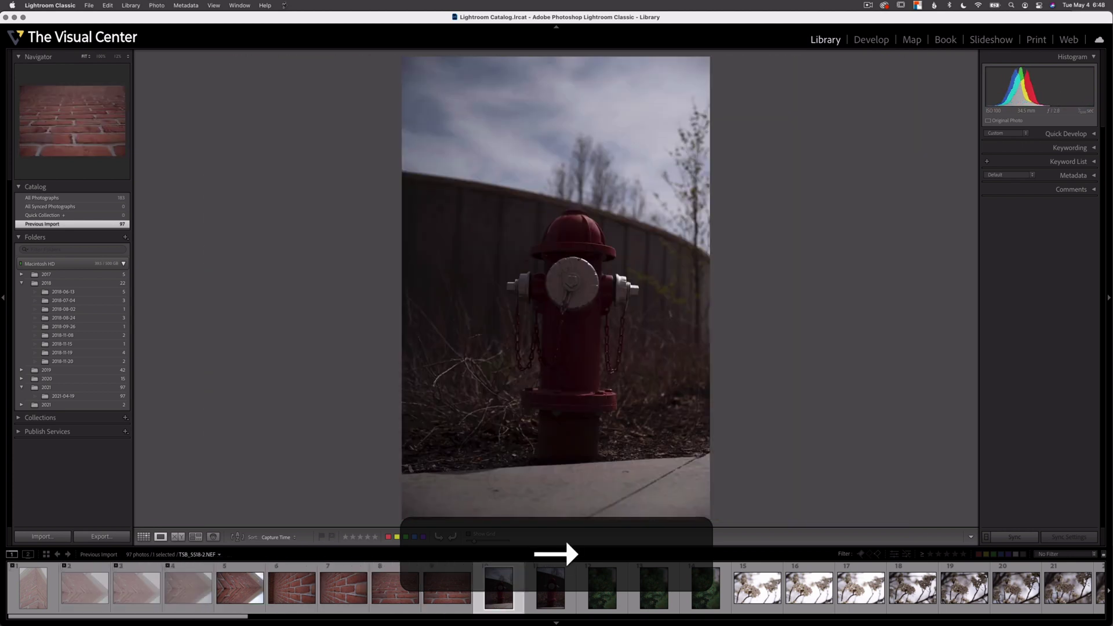
key("Right")
key("Right")
key("Left")
key("Left")
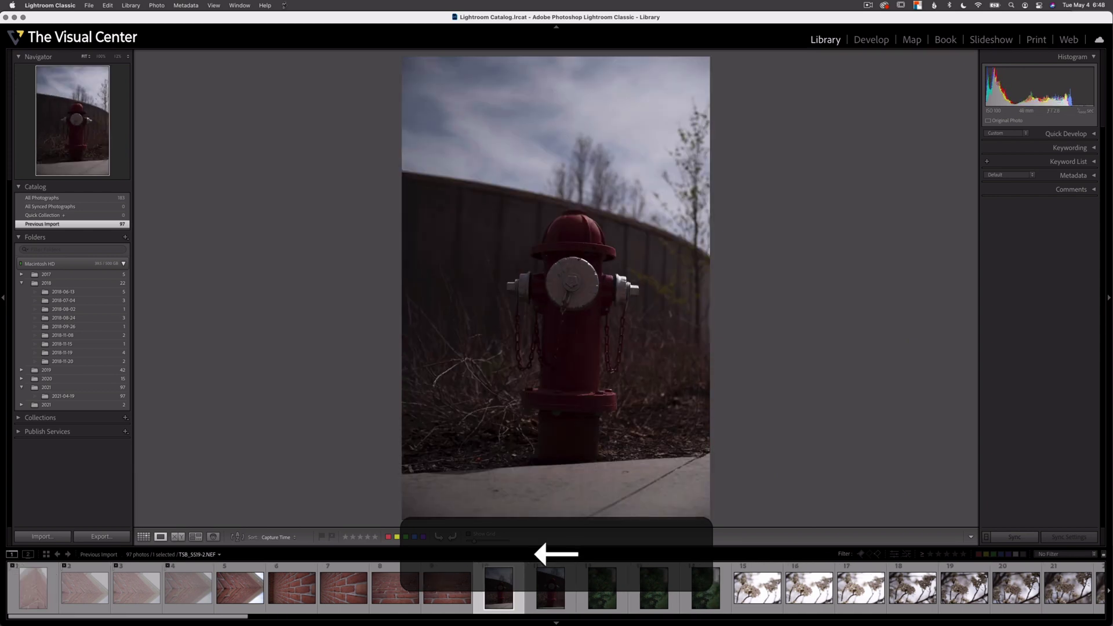
key("Right")
key("Left")
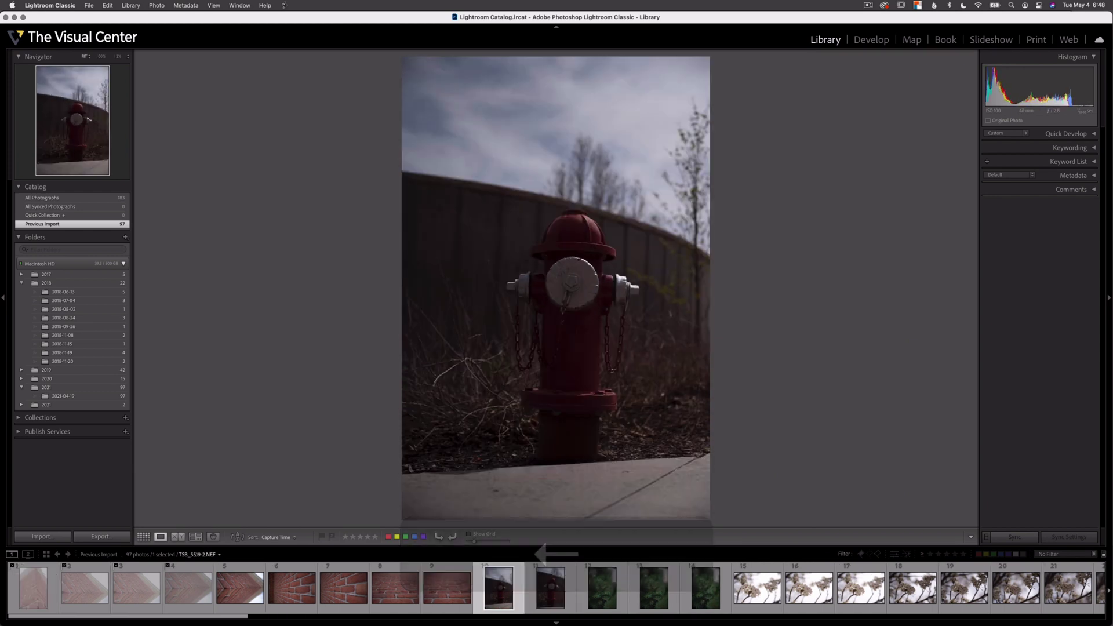
key("Right")
key("x")
key("Right")
key("Right")
key("Right")
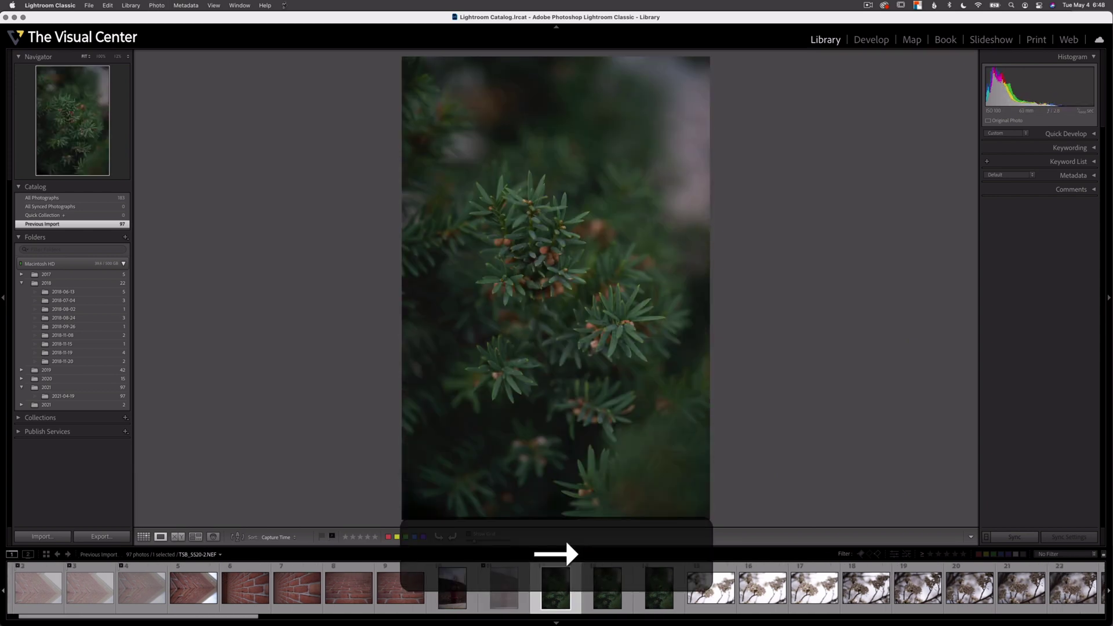
key("Right")
key("Right")
key("Right")
key("Right")
key("Right")
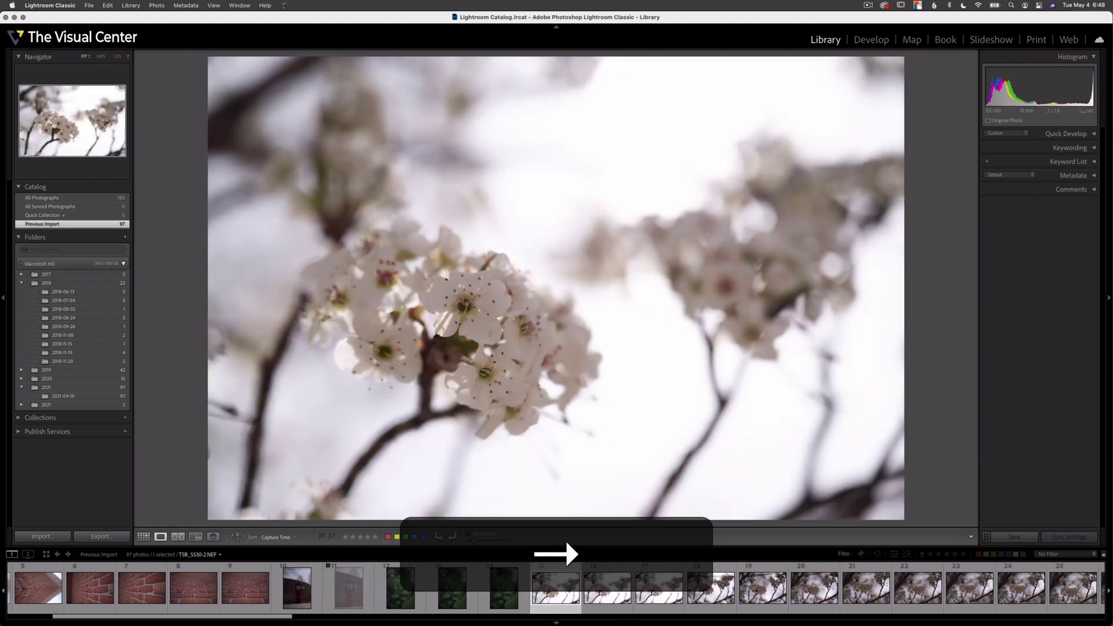
- Reject the weak blossom photos, including 20, 22 and the blurry photo 28
key("Right")
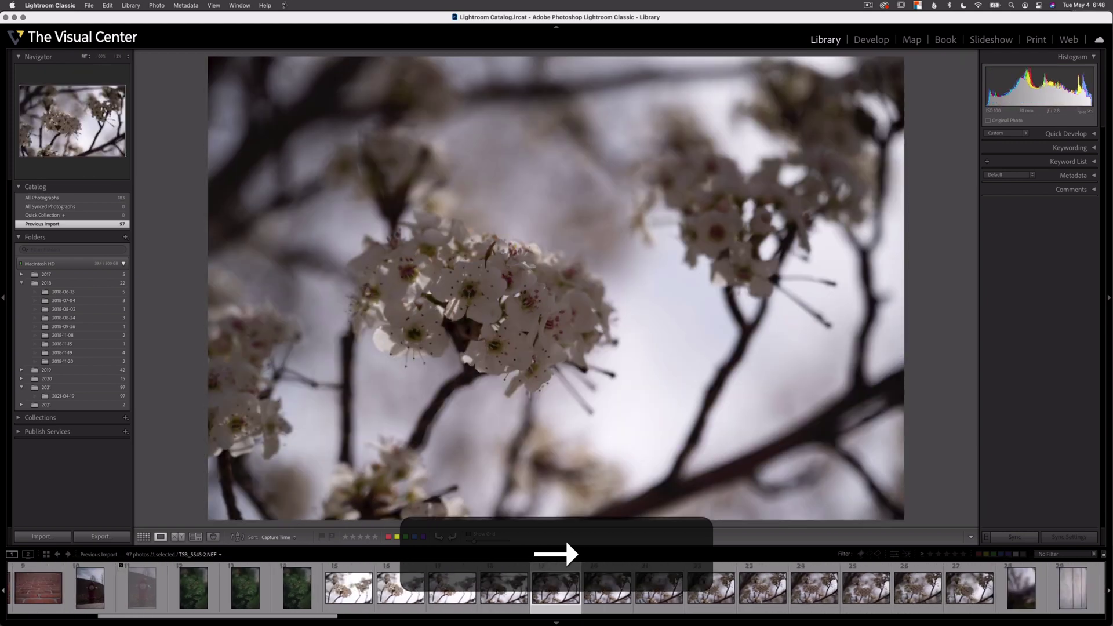
key("x")
key("Right")
key("Right")
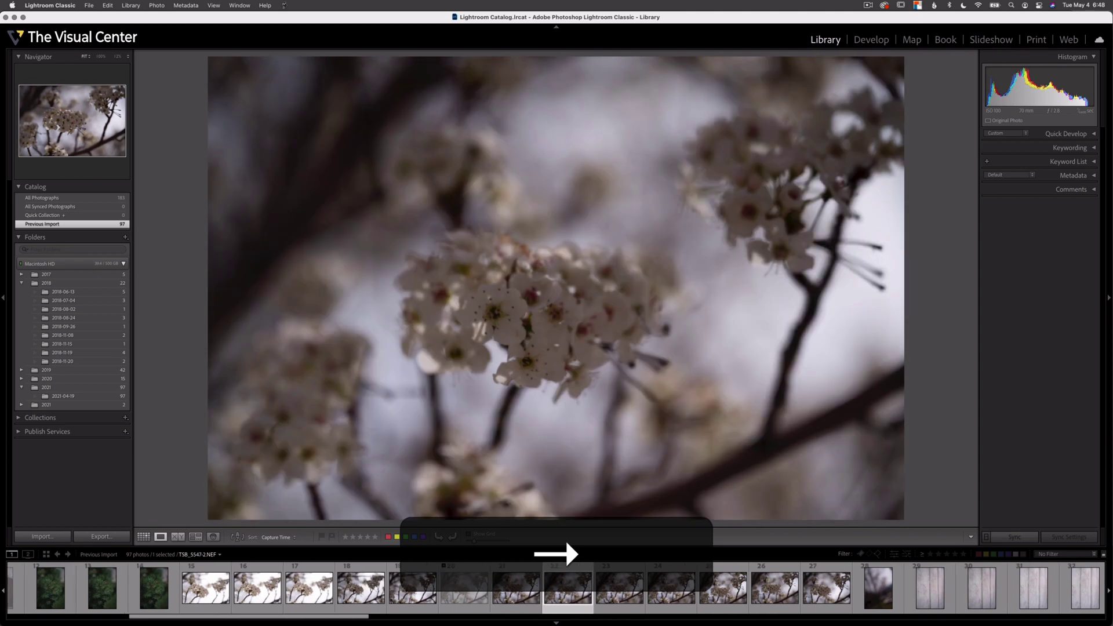
key("x")
key("Right")
key("Right")
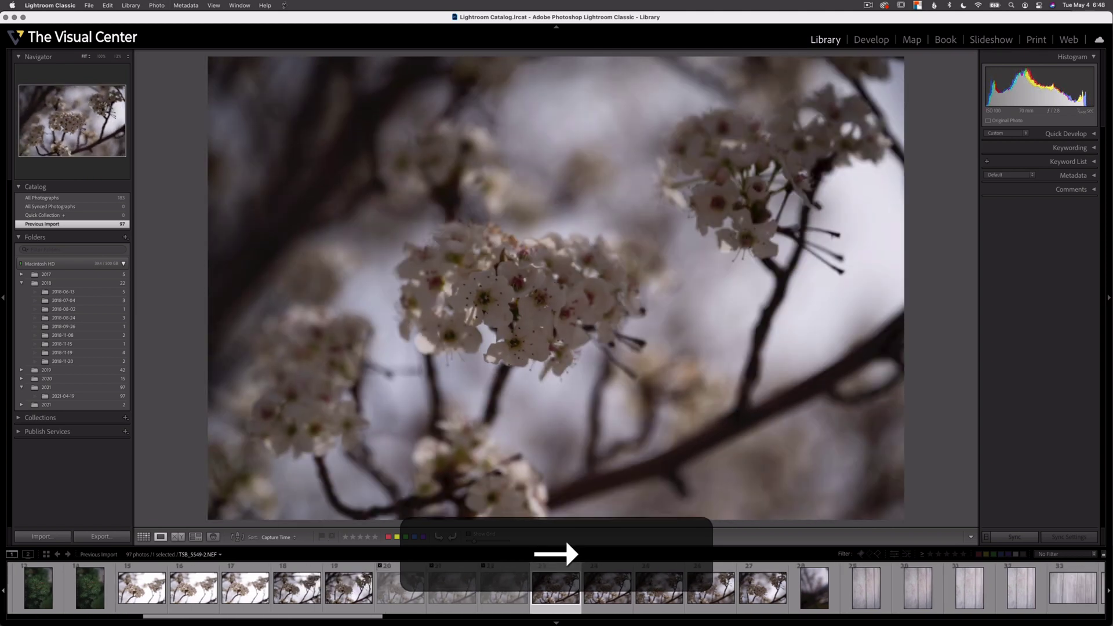
key("x")
key("Right")
key("Right")
key("x")
key("Left")
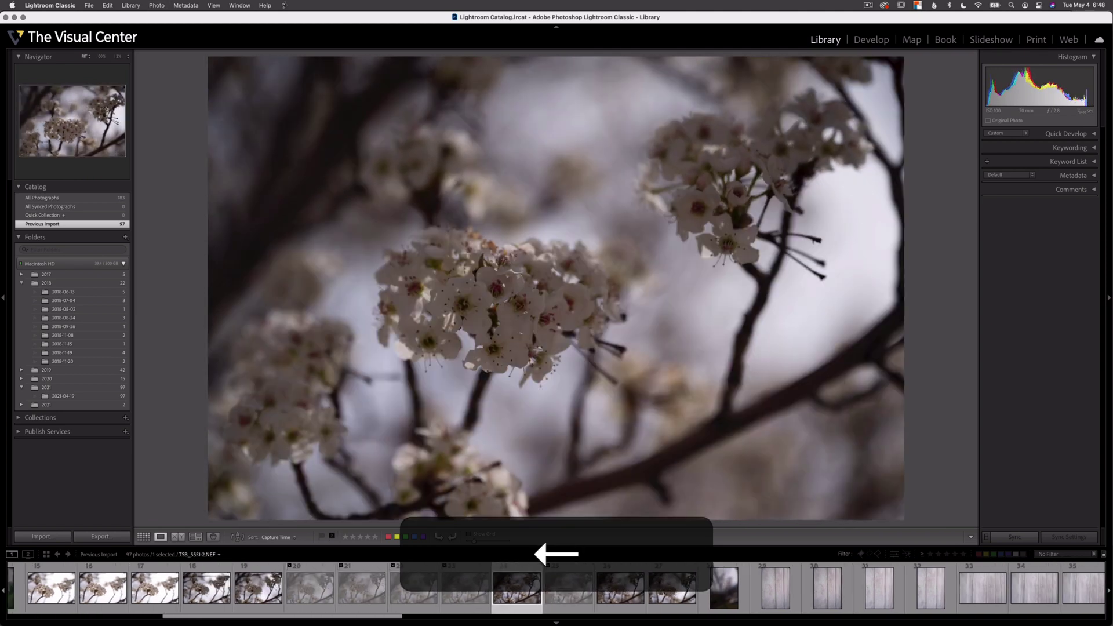
key("Right")
key("Right")
key("Right")
key("Right")
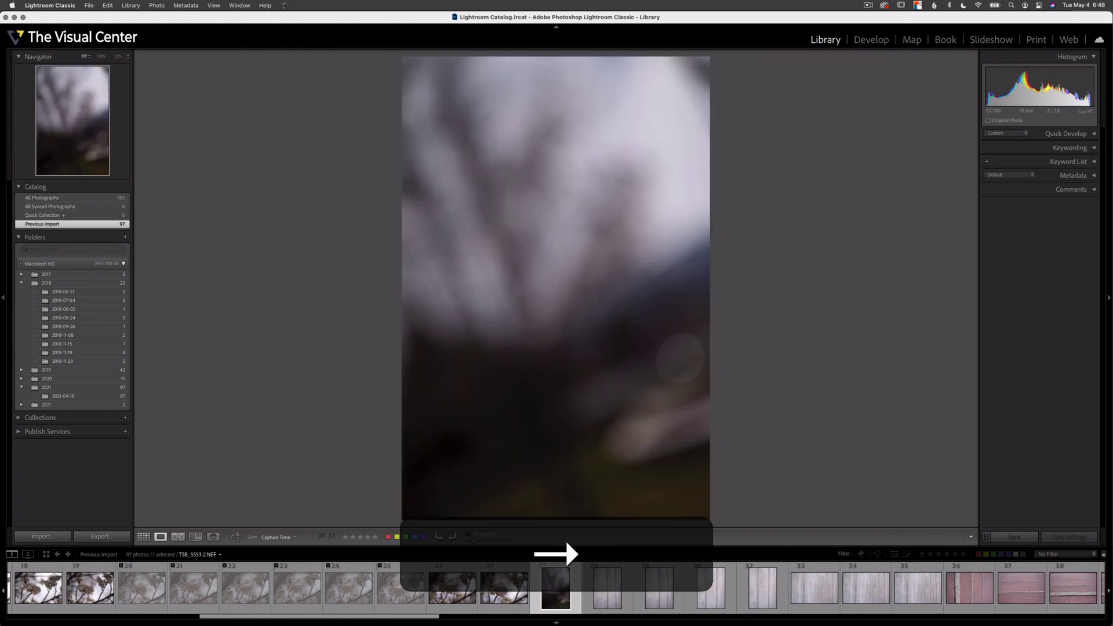
key("Right")
key("Left")
key("x")
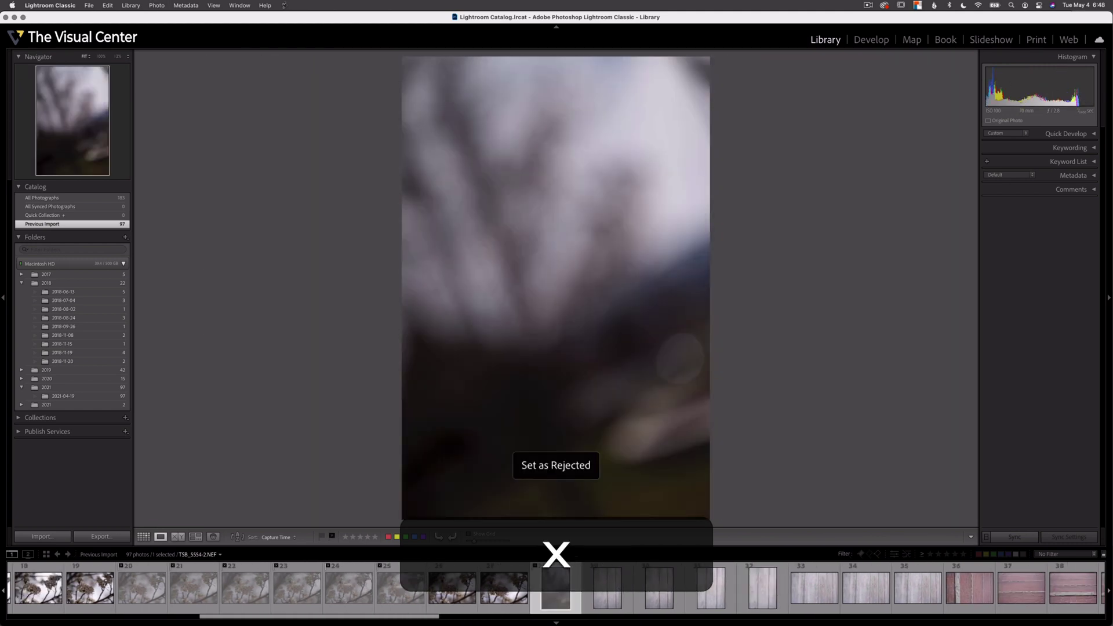
- Review the grey wall, brick and tail-light photos without flagging any
key("Right")
key("Right")
key("Right")
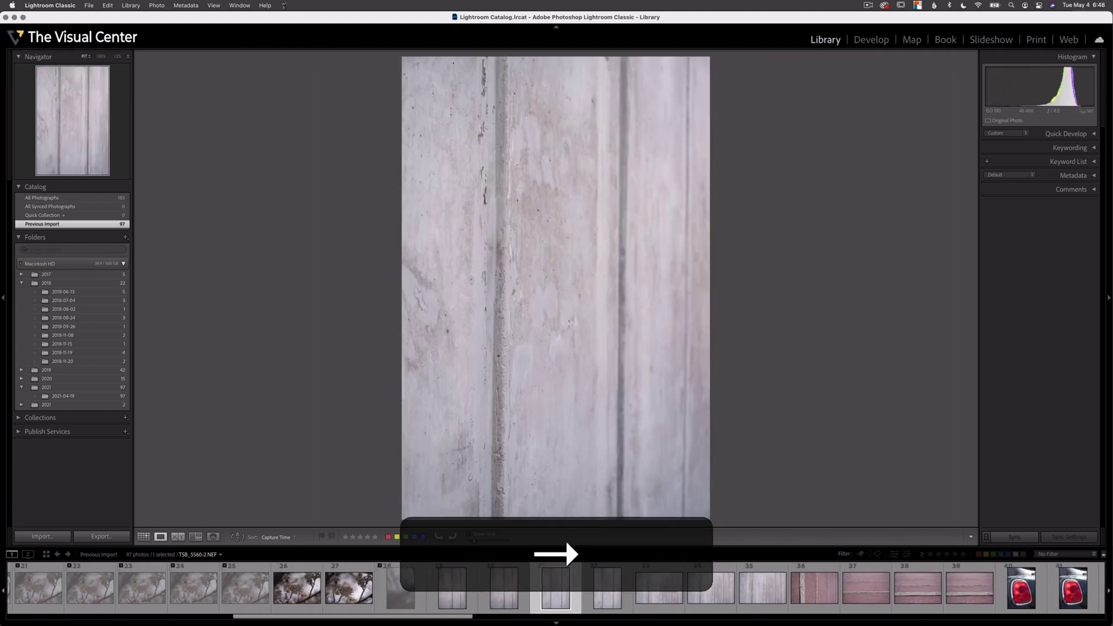
key("Left")
key("Right")
key("Right")
key("Right")
key("Right")
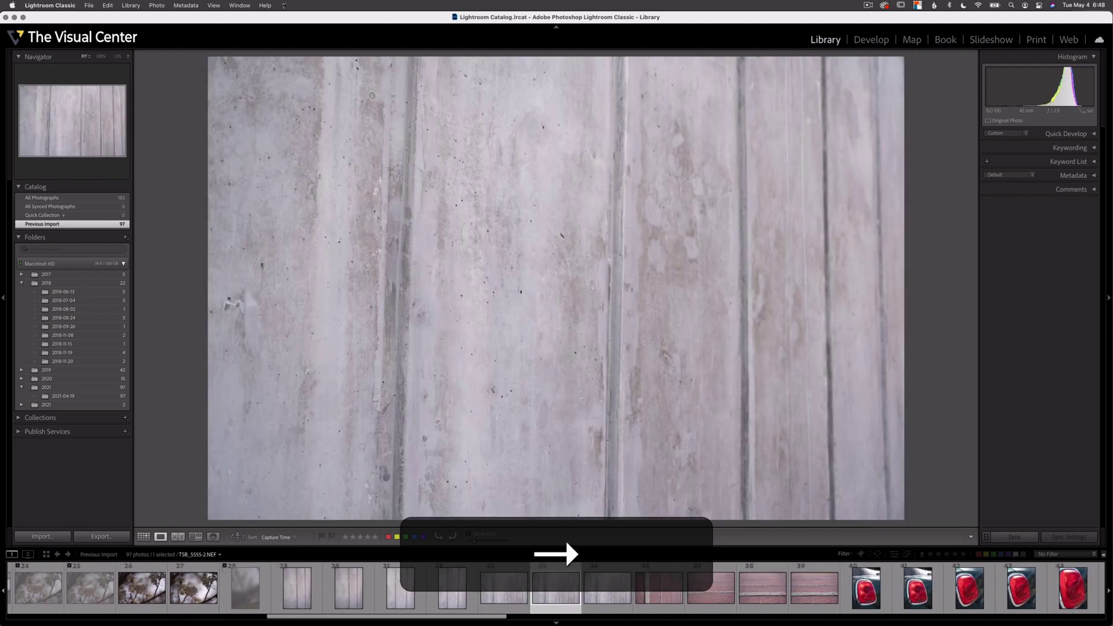
key("Right")
key("Right")
key("Right")
key("Left")
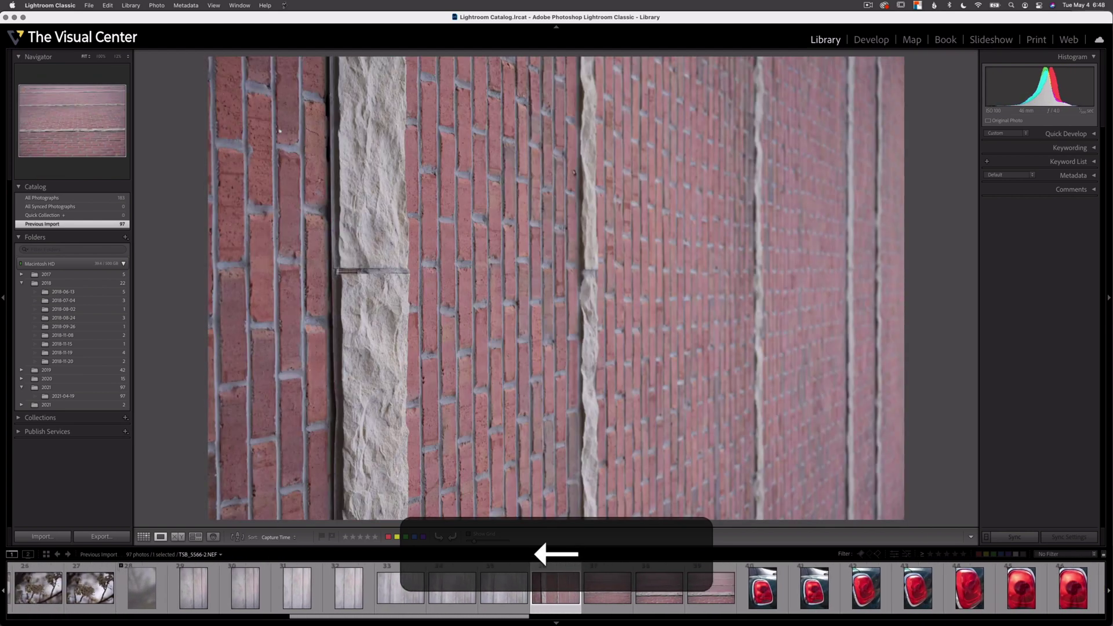
key("Right")
key("Right")
key("Right")
key("Right")
key("Right")
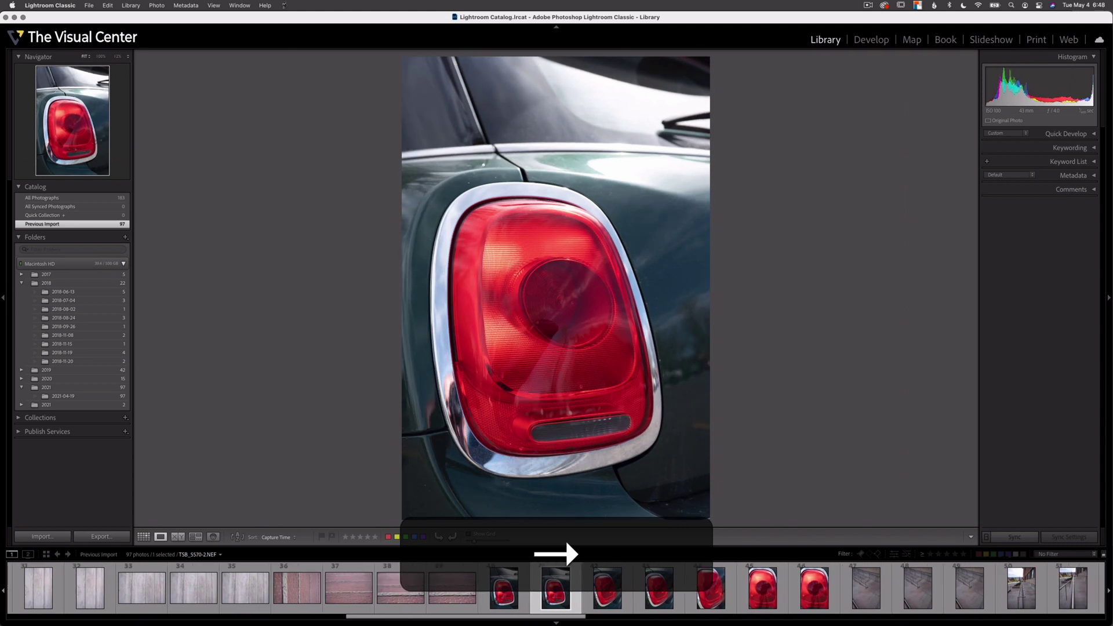
key("Right")
key("Right")
key("Right")
key("Right")
key("Right")
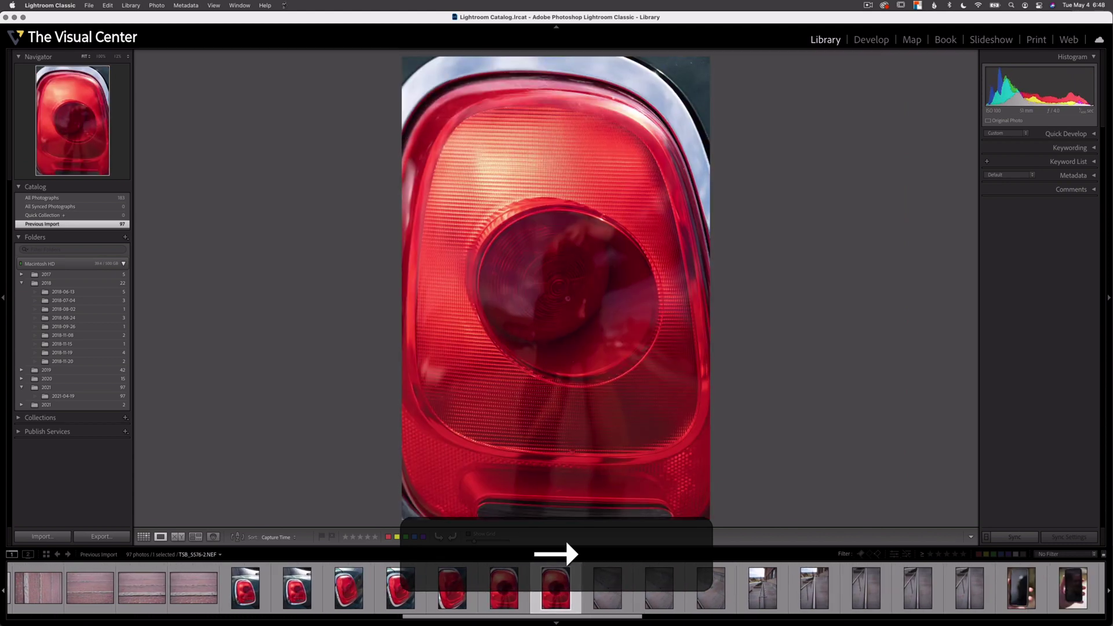
key("Right")
key("Left")
key("Left")
key("Left")
key("Left")
key("Left")
key("Left")
key("Left")
key("Left")
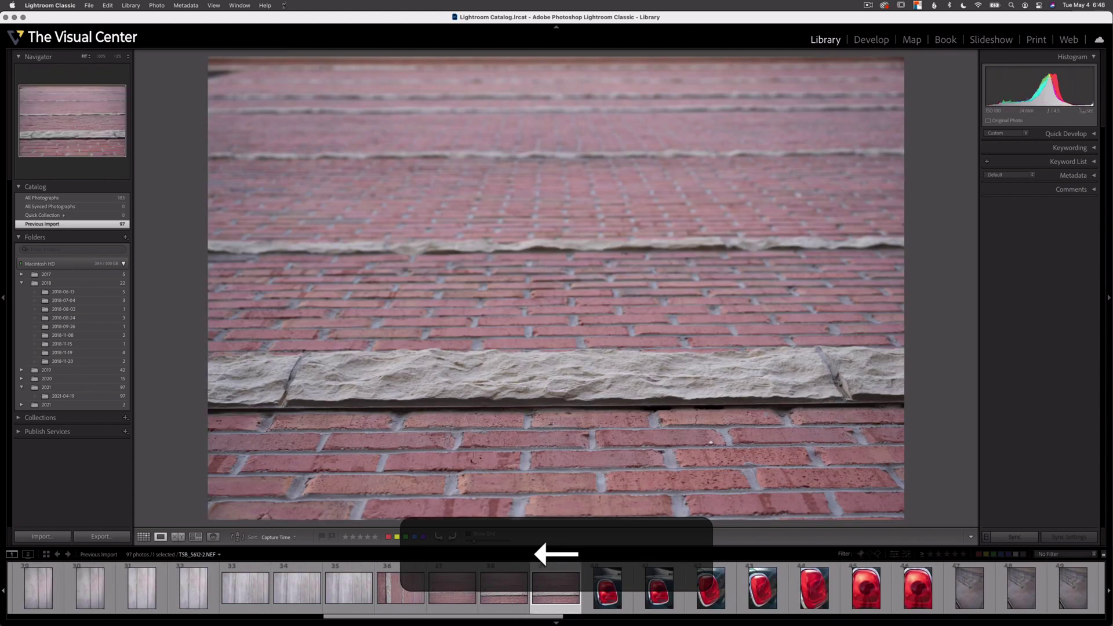
key("Right")
key("Right")
key("Right")
key("Right")
key("Right")
key("Right")
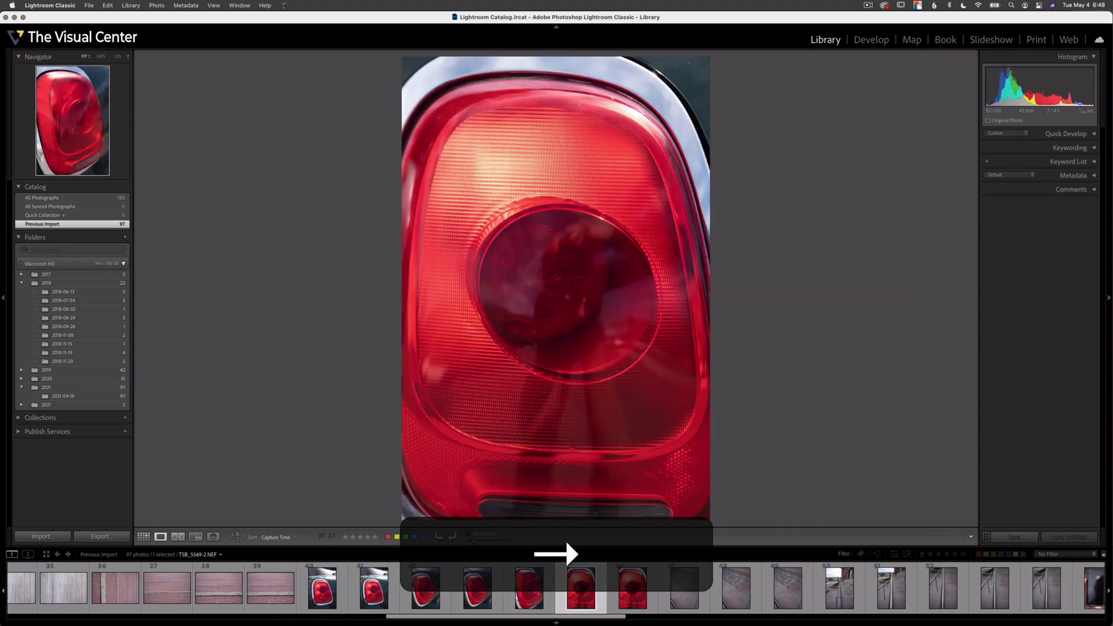
key("Right")
key("Right")
key("Right")
key("Right")
key("Right")
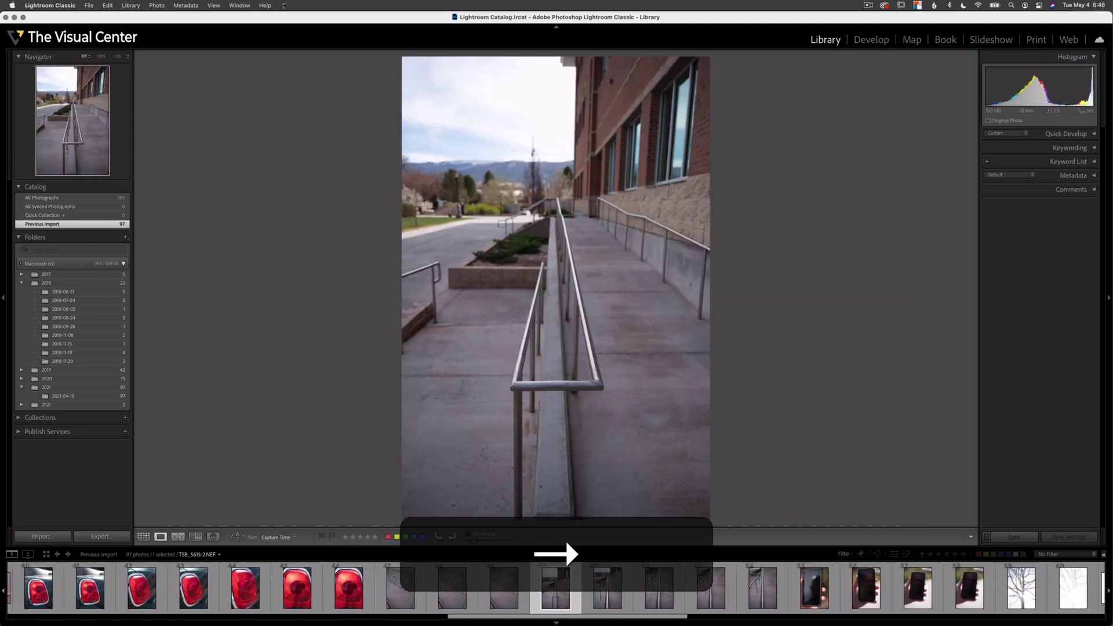
- Reject the weak railing photo after comparing the railing and phone shots
key("Right")
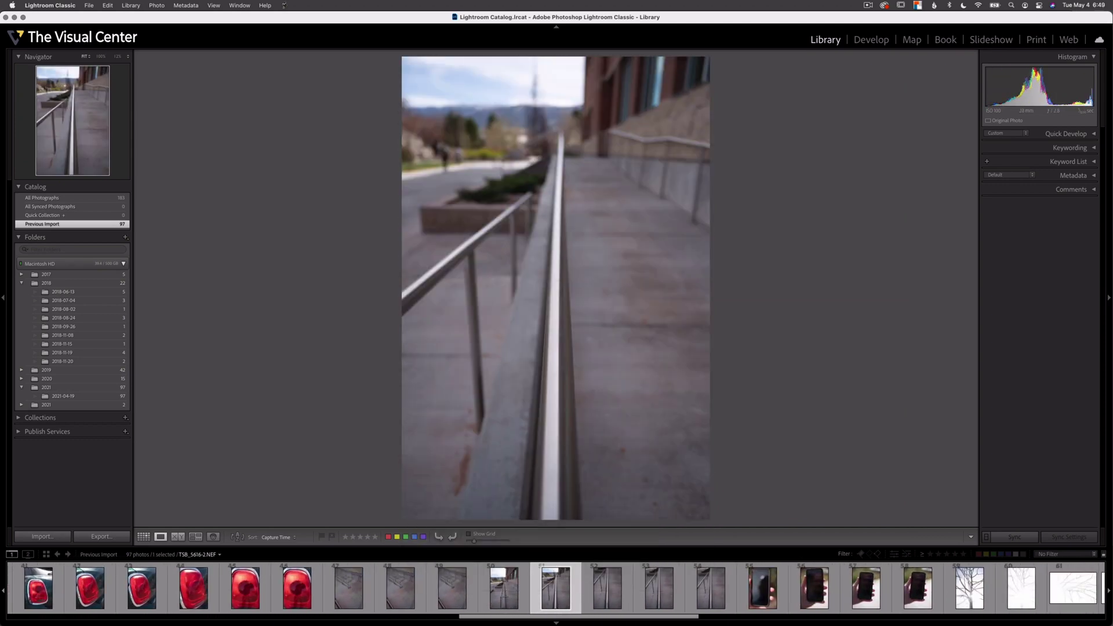
key("x")
key("Left")
key("Left")
key("Right")
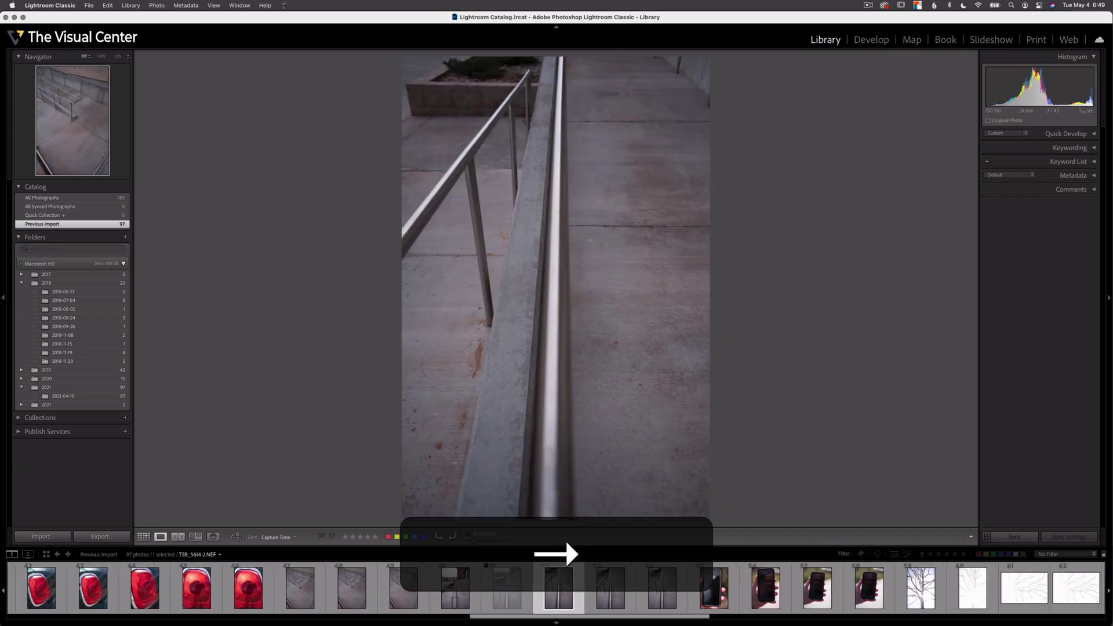
key("Right")
key("Left")
key("Left")
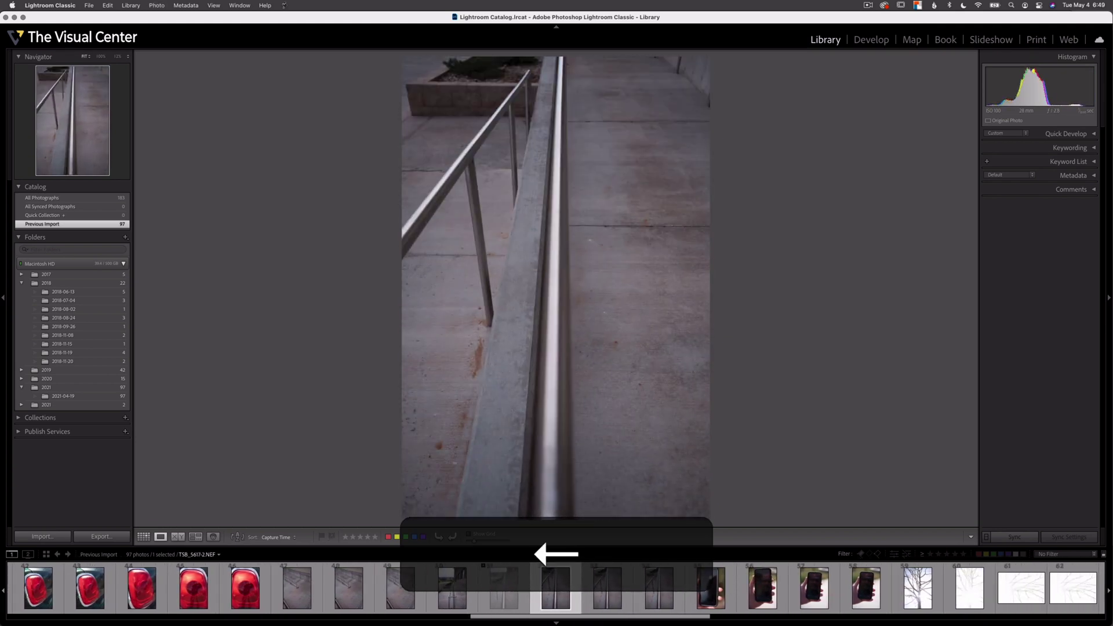
key("Right")
key("Left")
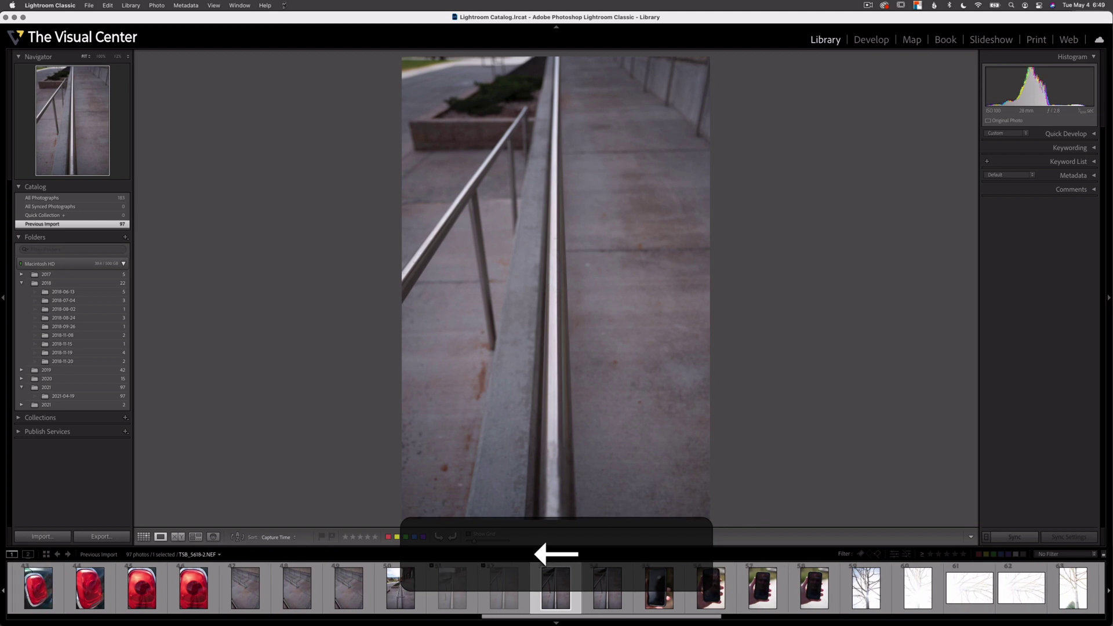
key("Left")
key("Right")
key("Right")
key("Right")
key("Right")
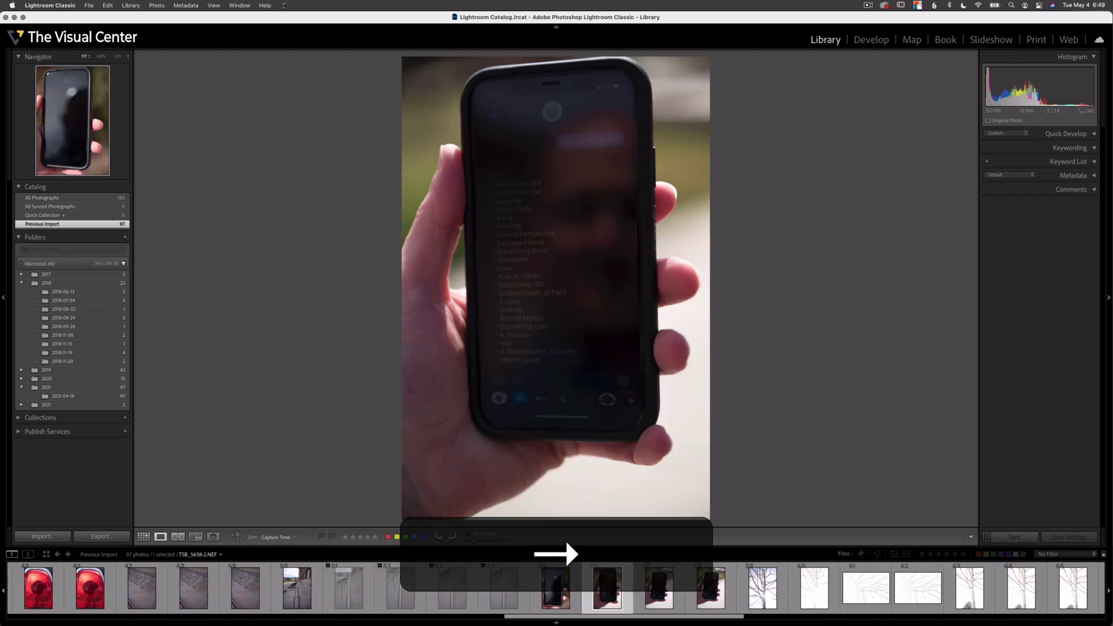
key("Right")
key("Left")
key("Left")
key("Right")
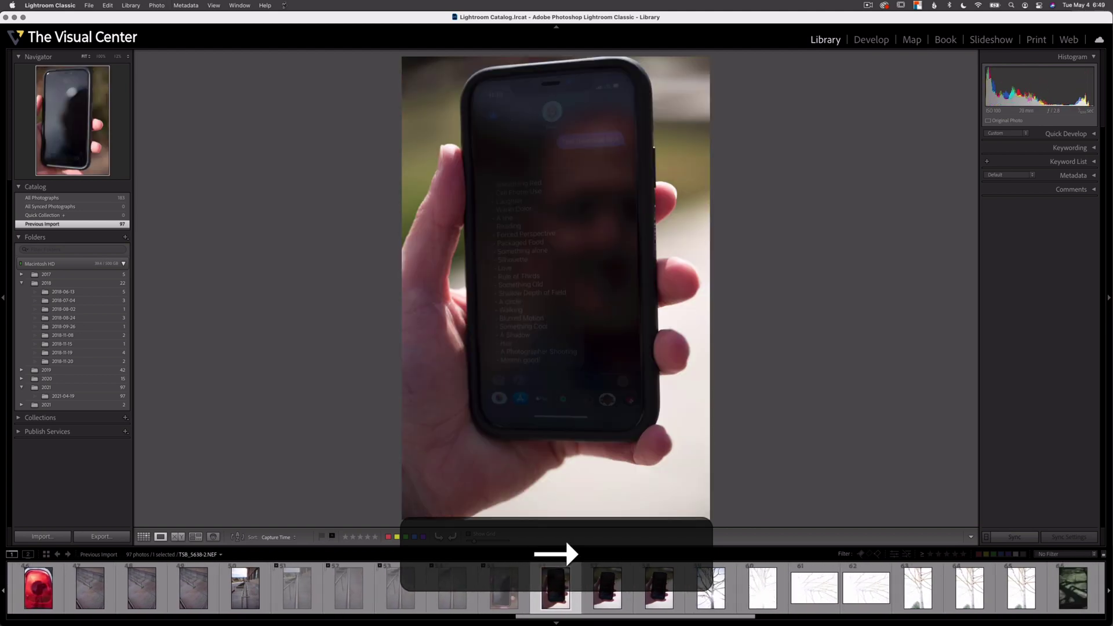
- Reject the overexposed branch photo and review the tree shadow and bench shots
key("Right")
key("Right")
key("Right")
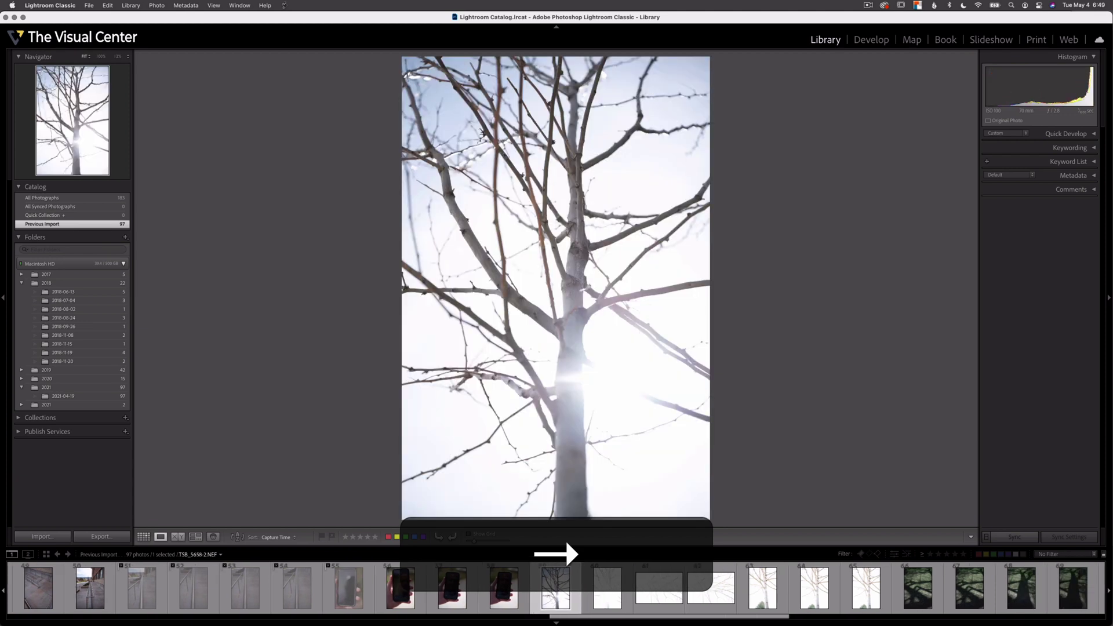
key("Right")
key("Right")
key("Right")
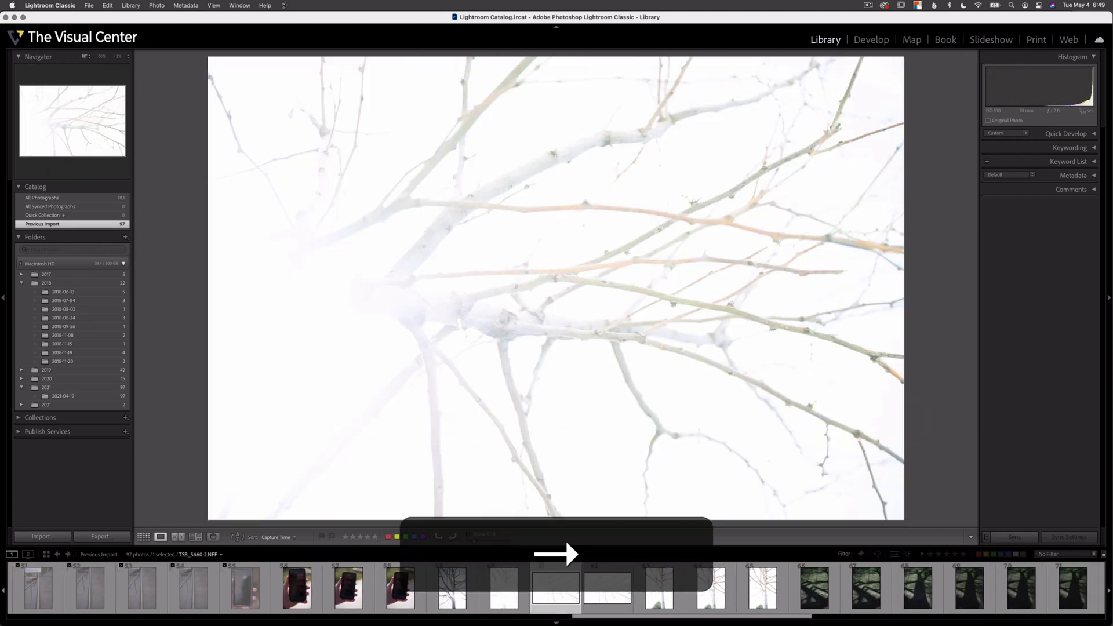
key("Left")
key("Left")
key("Right")
key("x")
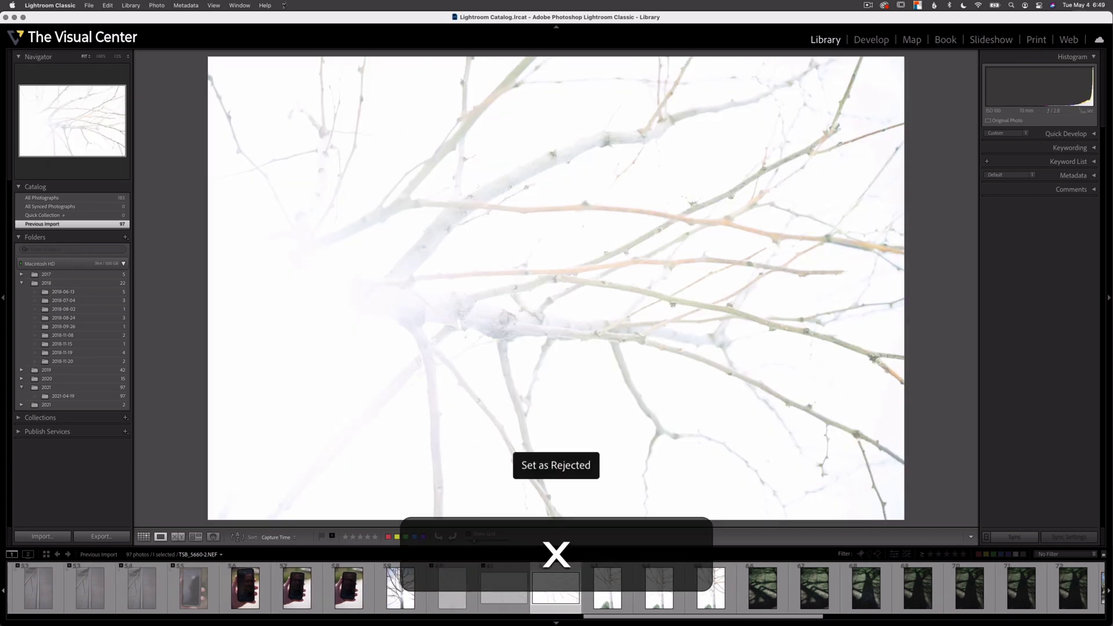
key("Right")
key("Right")
key("Right")
key("Right")
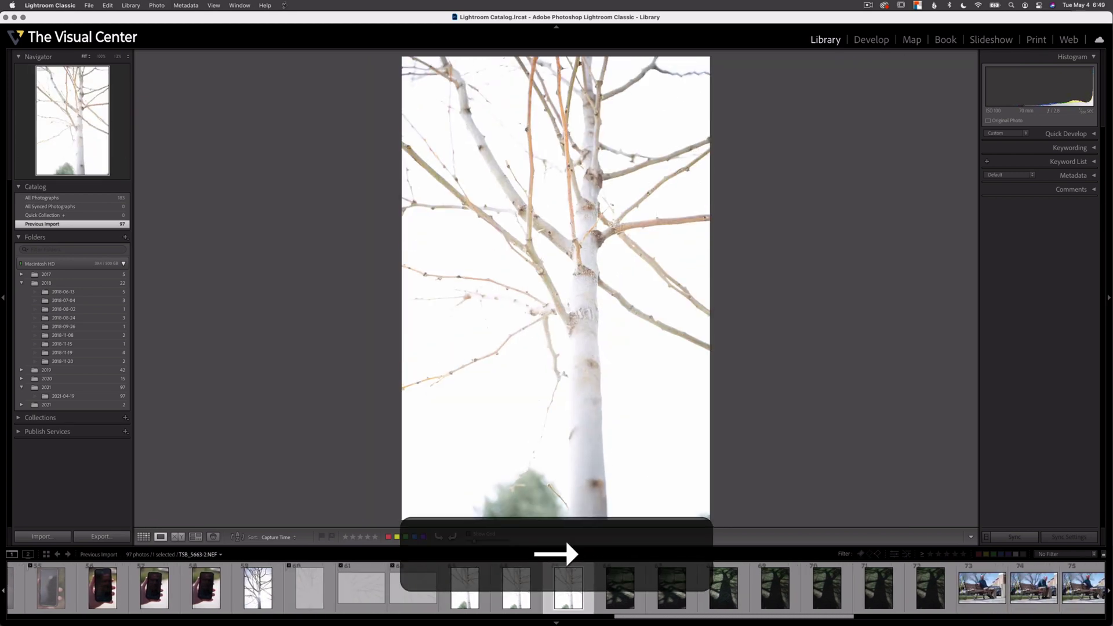
key("Right")
key("Right")
key("Right")
key("Right")
key("Right")
key("Right")
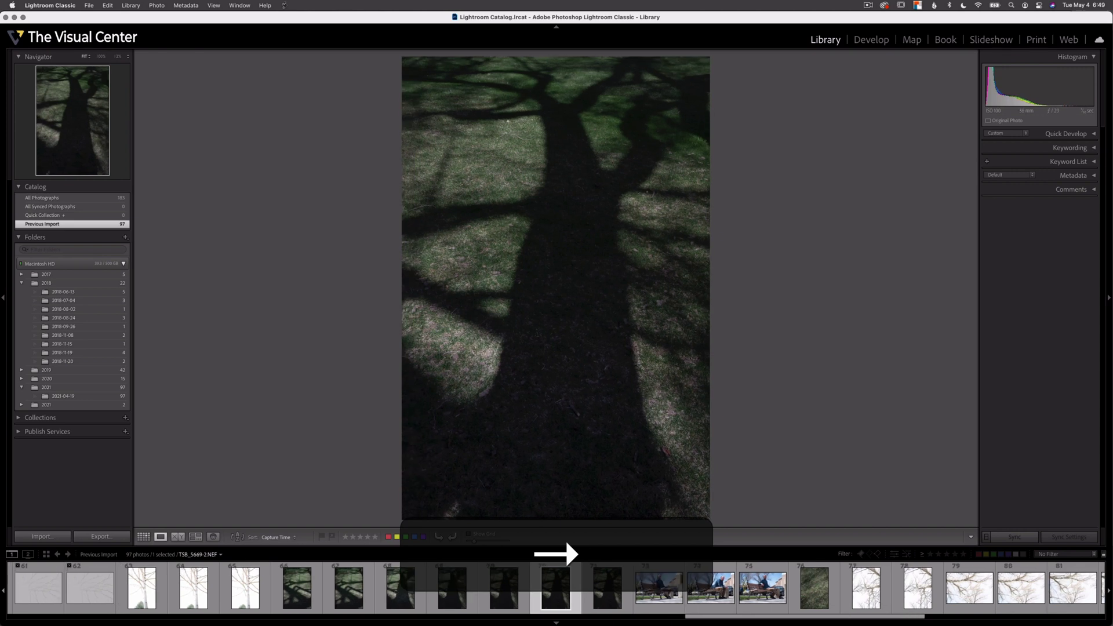
key("Right")
key("Right")
key("Right")
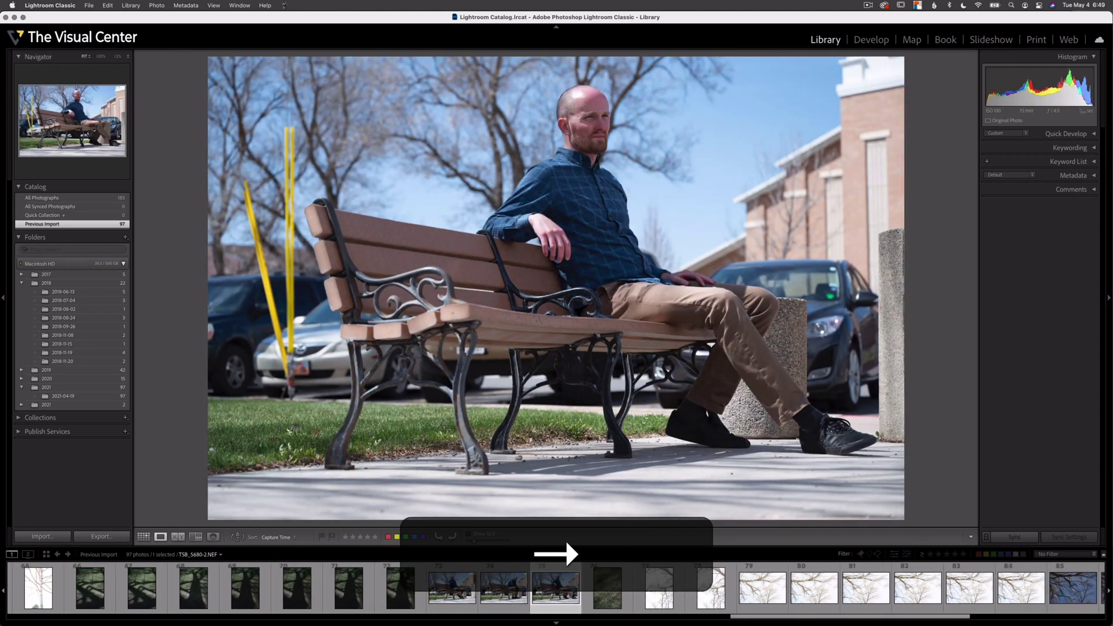
key("Left")
key("Right")
key("Right")
key("Left")
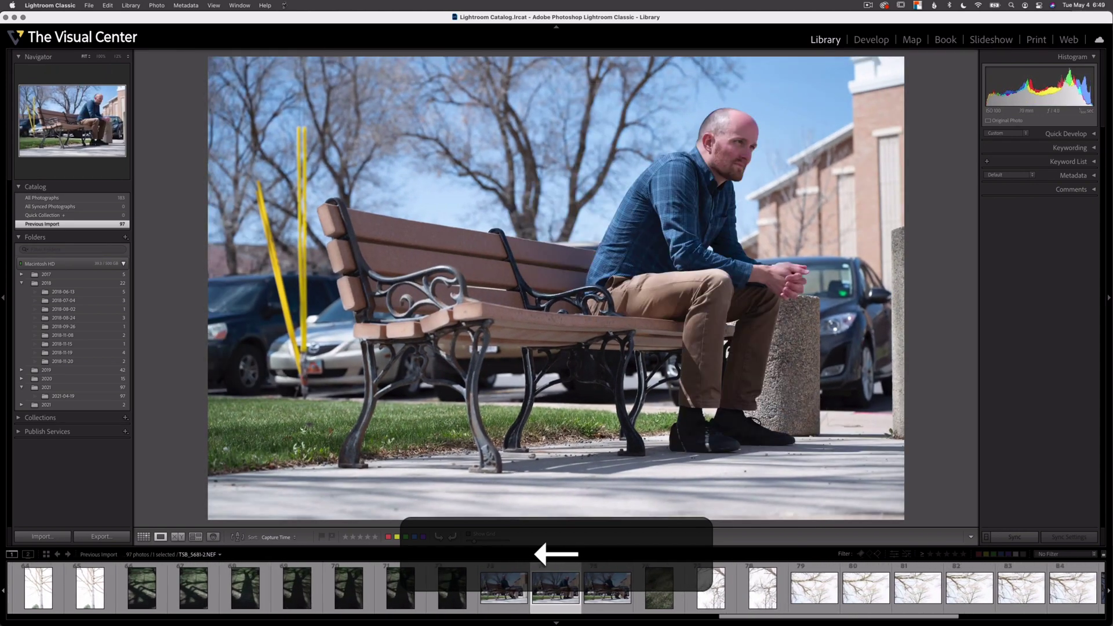
key("Right")
key("Right")
key("Right")
key("Right")
key("Right")
key("Right")
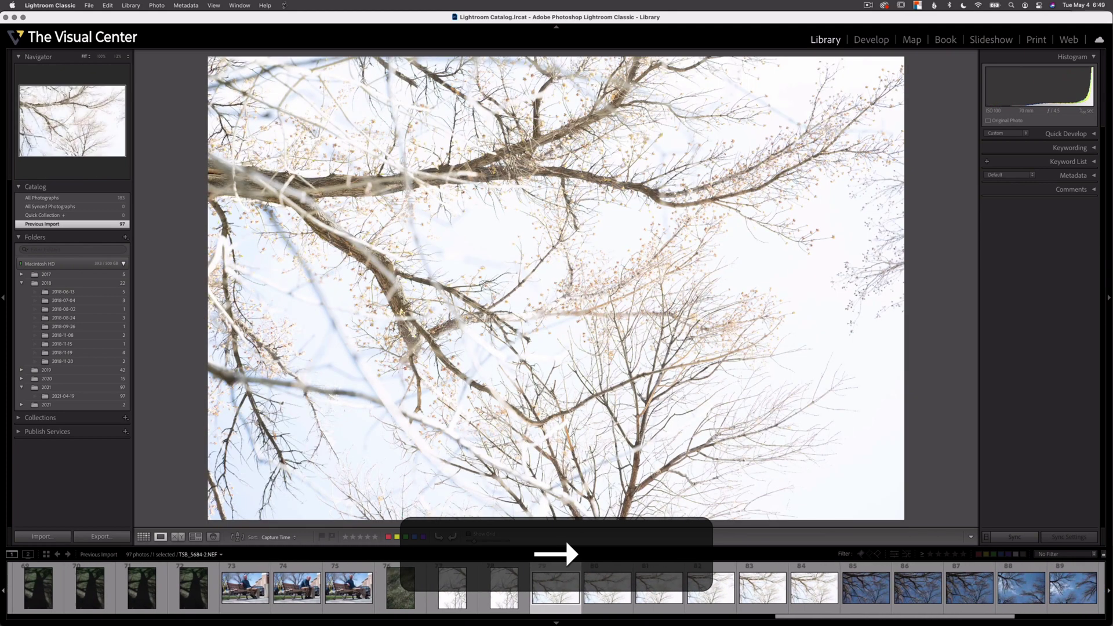
- Reject the washed-out branch photos, including photos 84 through 87
key("Right")
key("Left")
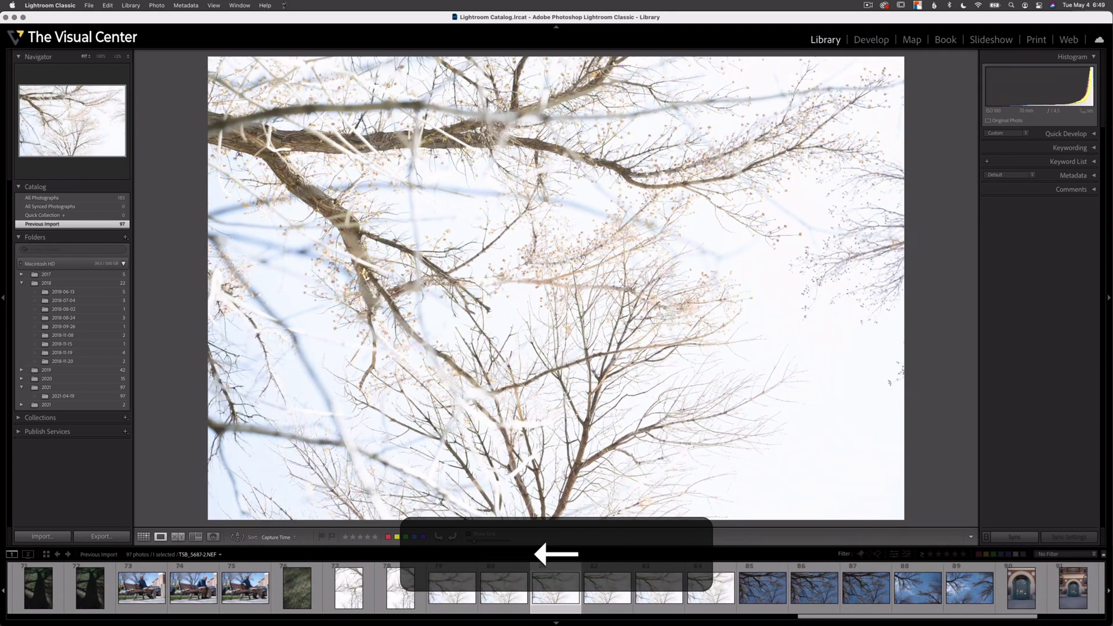
key("x")
key("Right")
key("x")
key("Right")
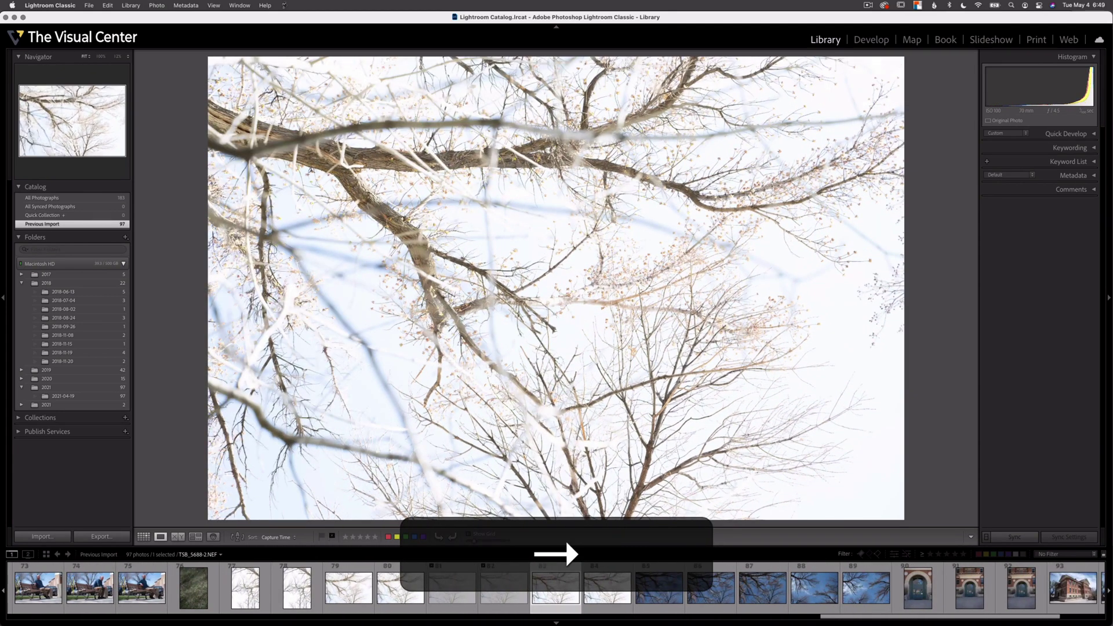
key("Left")
key("Left")
key("Left")
key("Right")
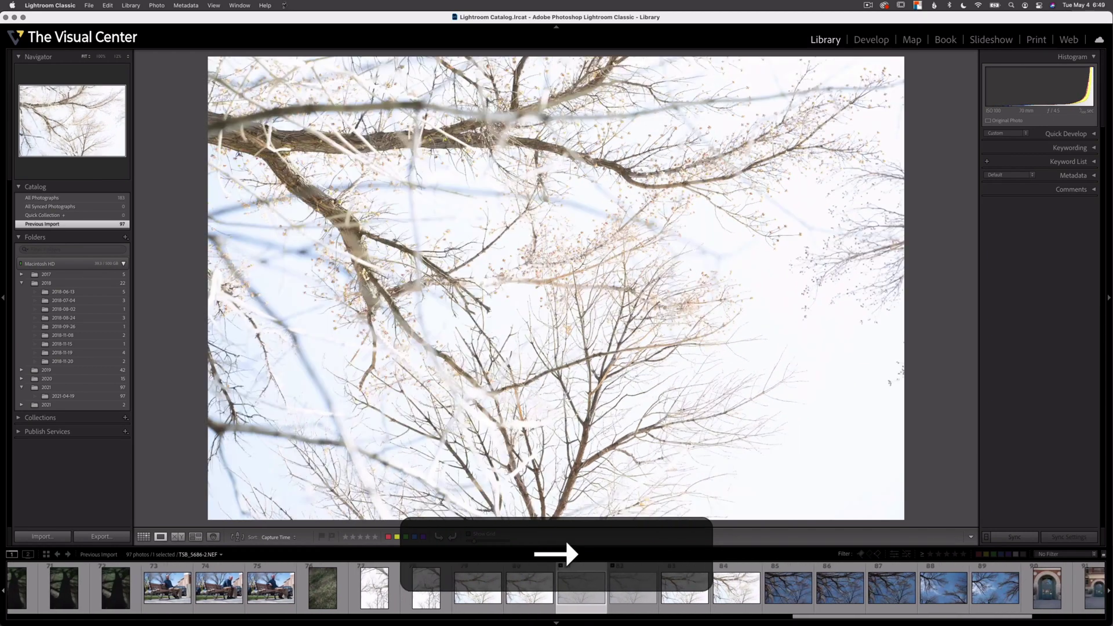
key("Right")
key("Right")
key("Right")
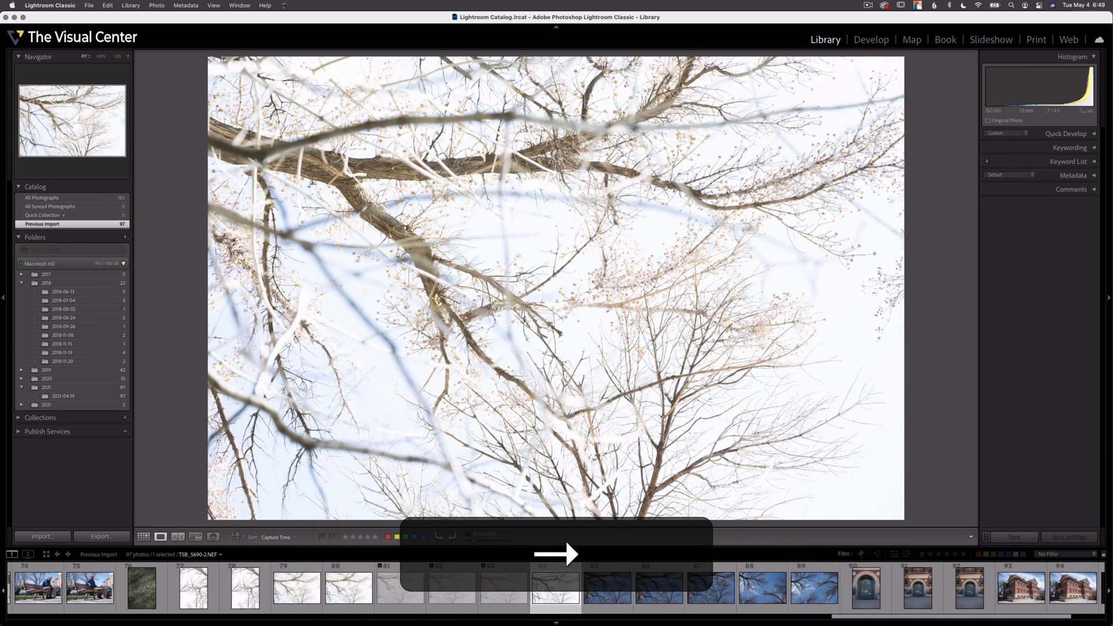
key("x")
key("Right")
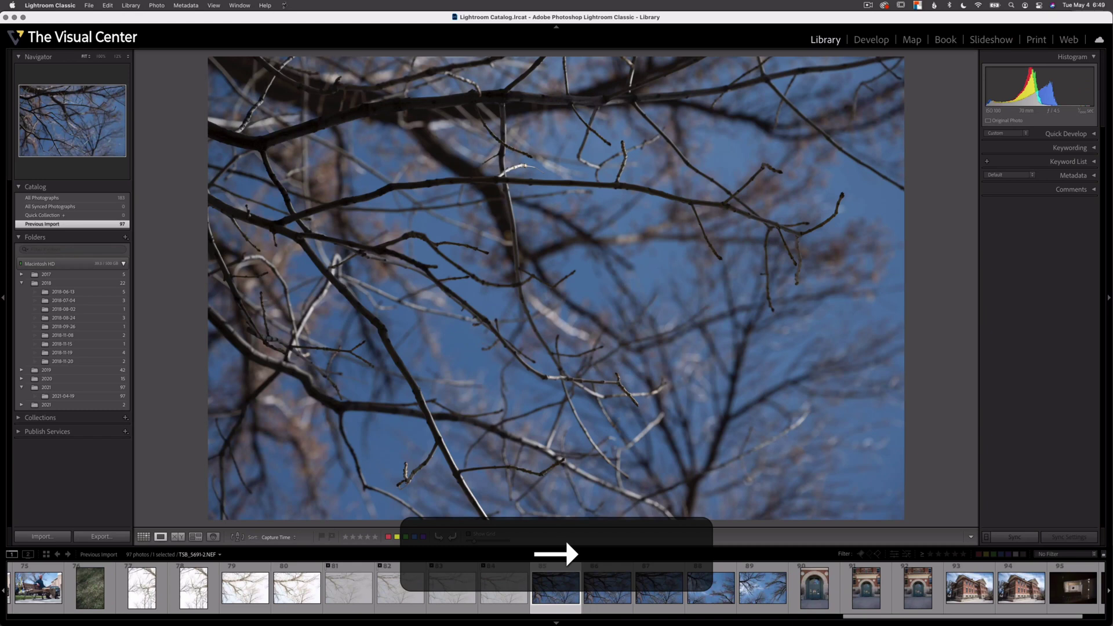
key("x")
key("x")
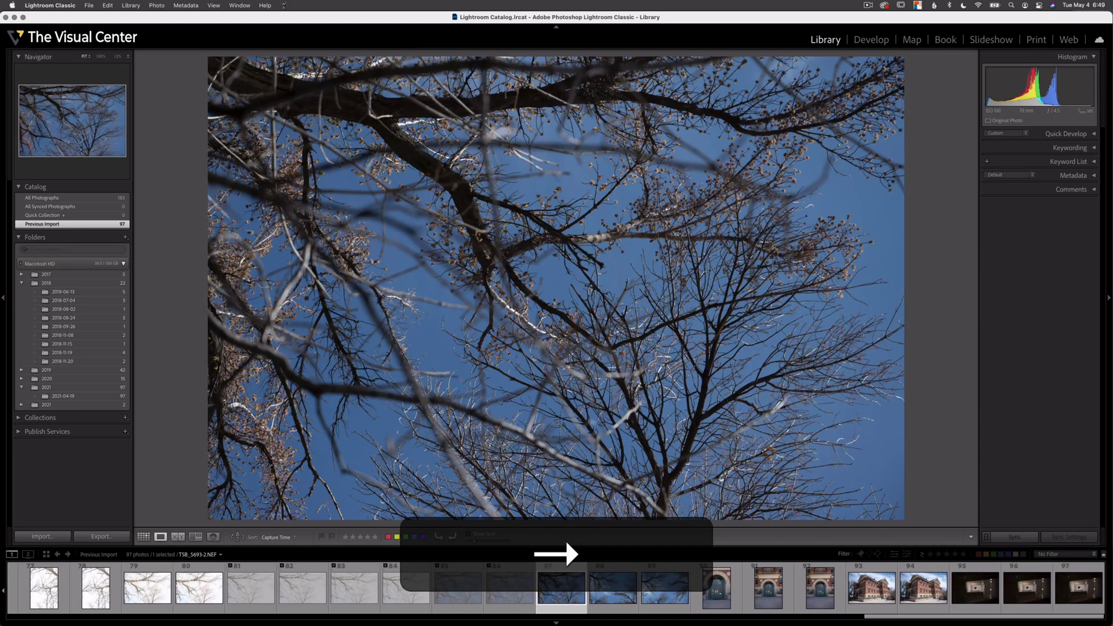
key("x")
key("Right")
key("Right")
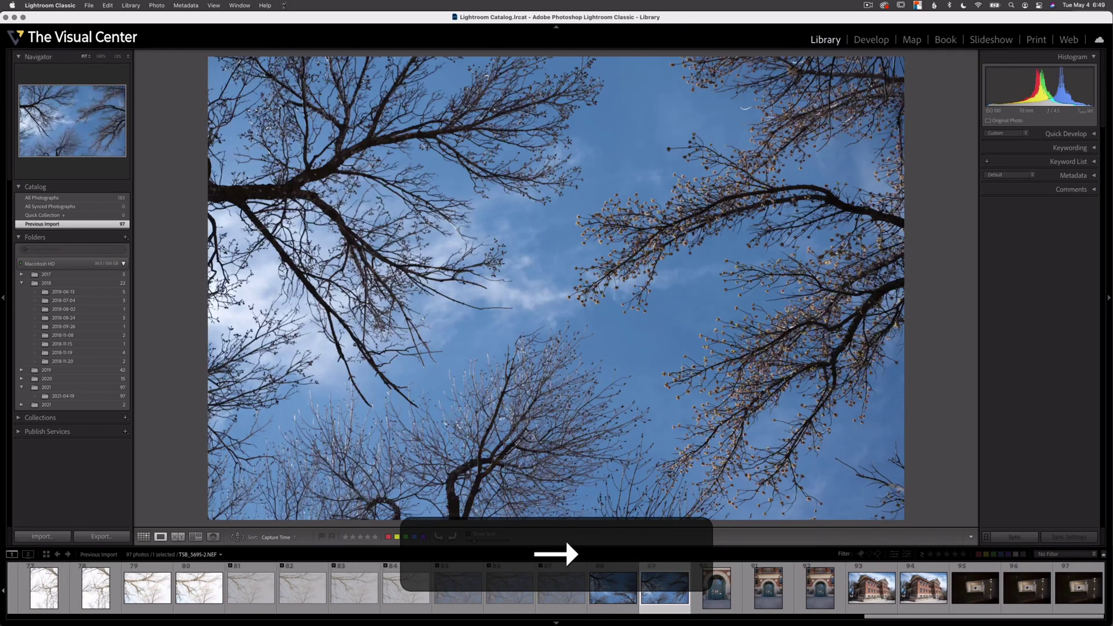
key("Right")
key("Right")
key("Right")
key("Right")
key("Right")
key("Right")
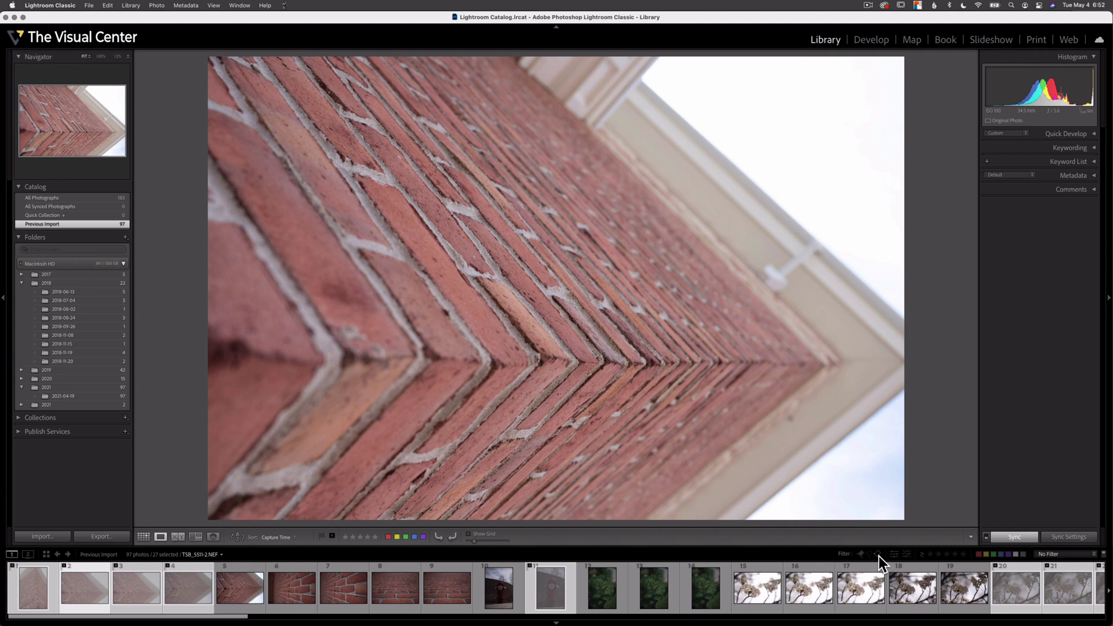
- Filter the view to show only the 27 rejected photos
left_click(879, 555)
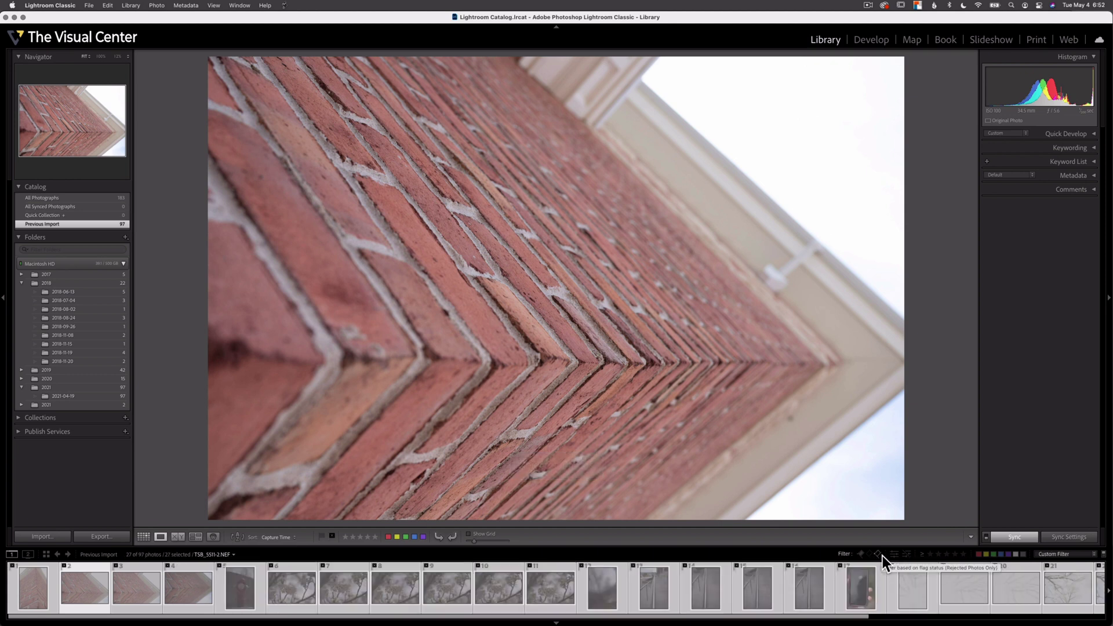
- Select all 27 rejected photos and remove them from the Lightroom catalog
key("super+a")
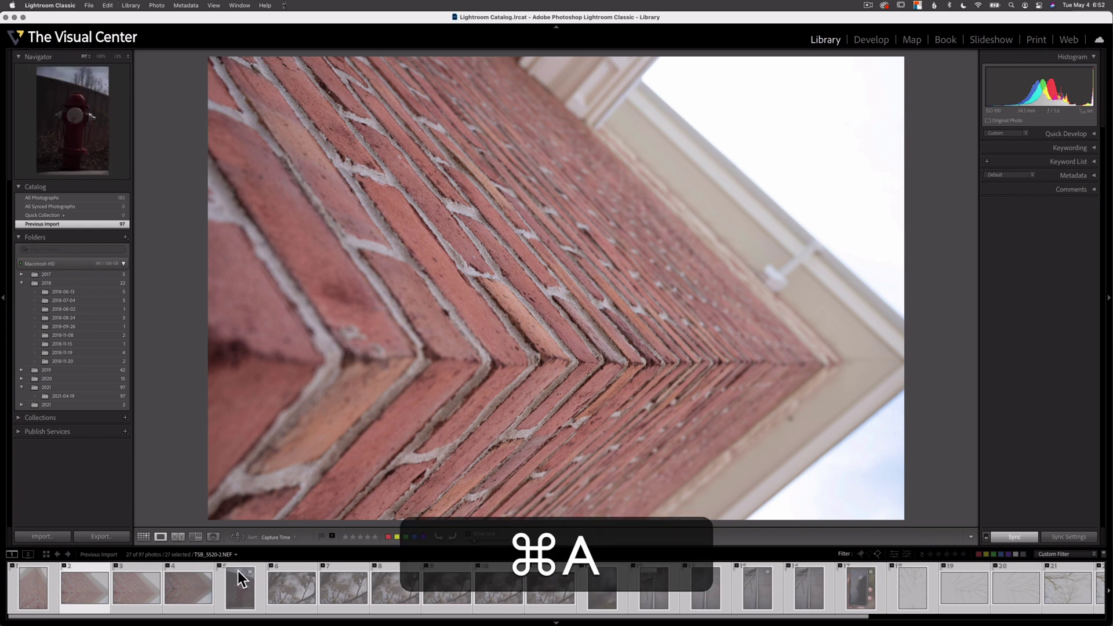
right_click(193, 586)
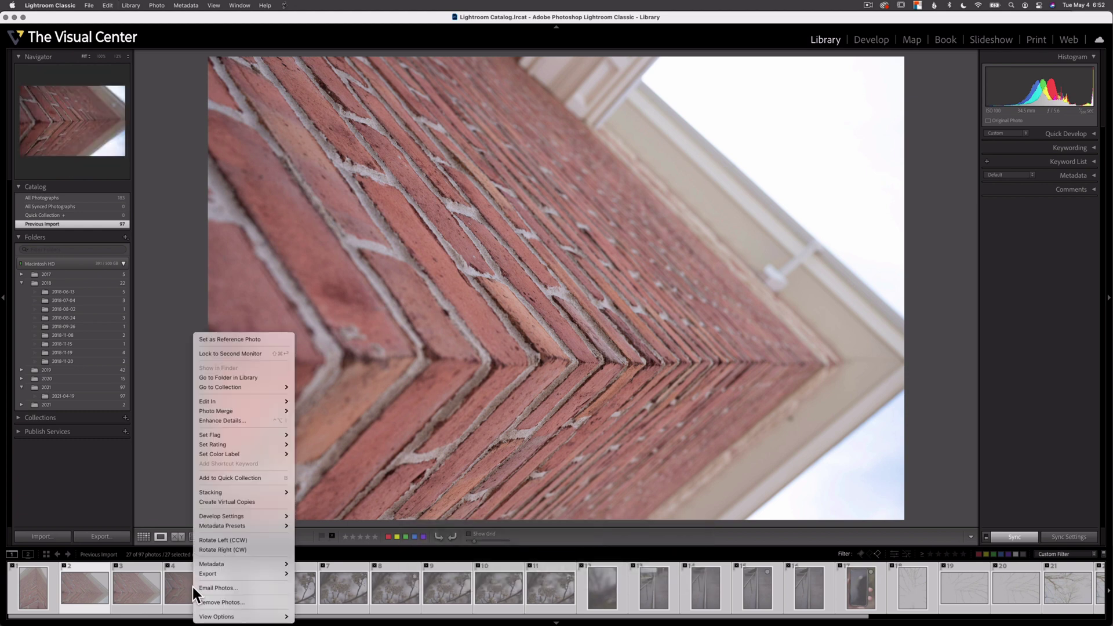
left_click(247, 603)
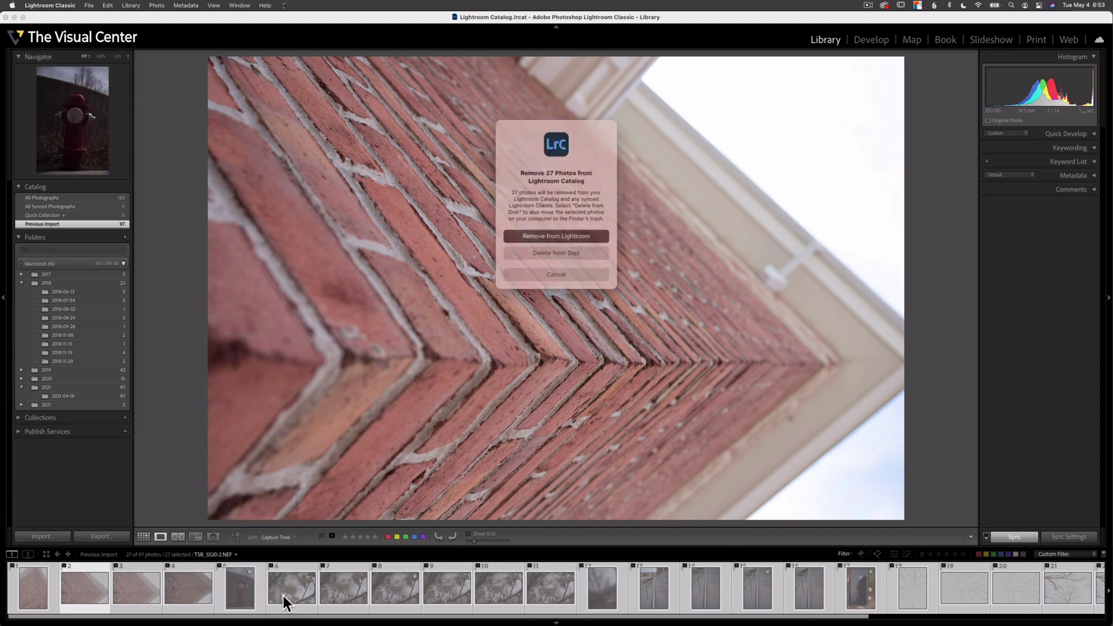
left_click(554, 233)
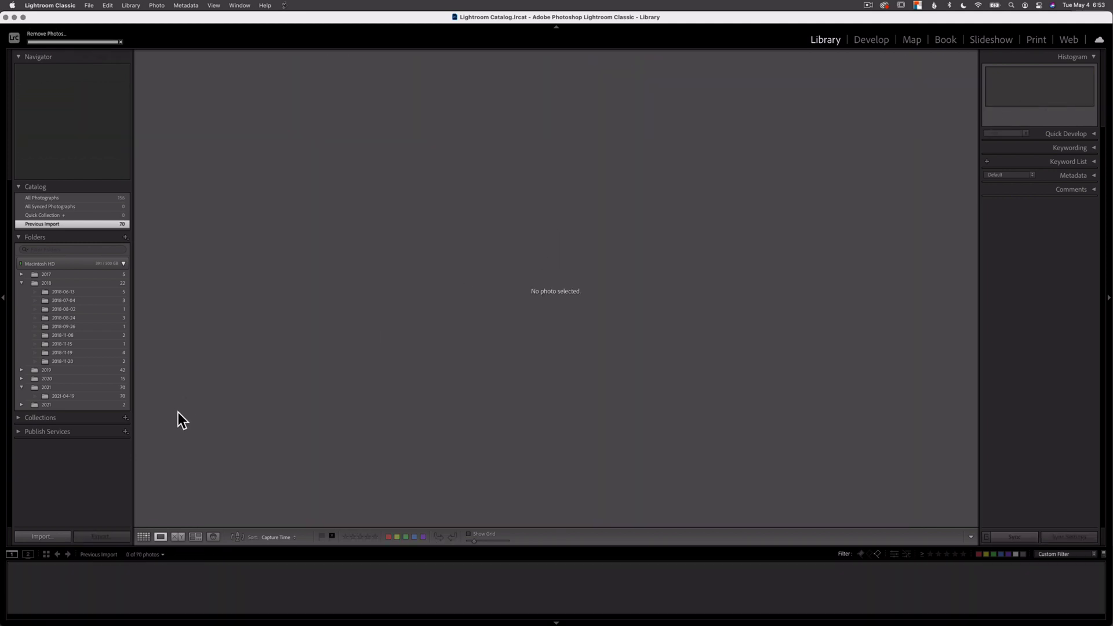
- Switch to No Filter and step ahead through the brick photos
left_click(878, 555)
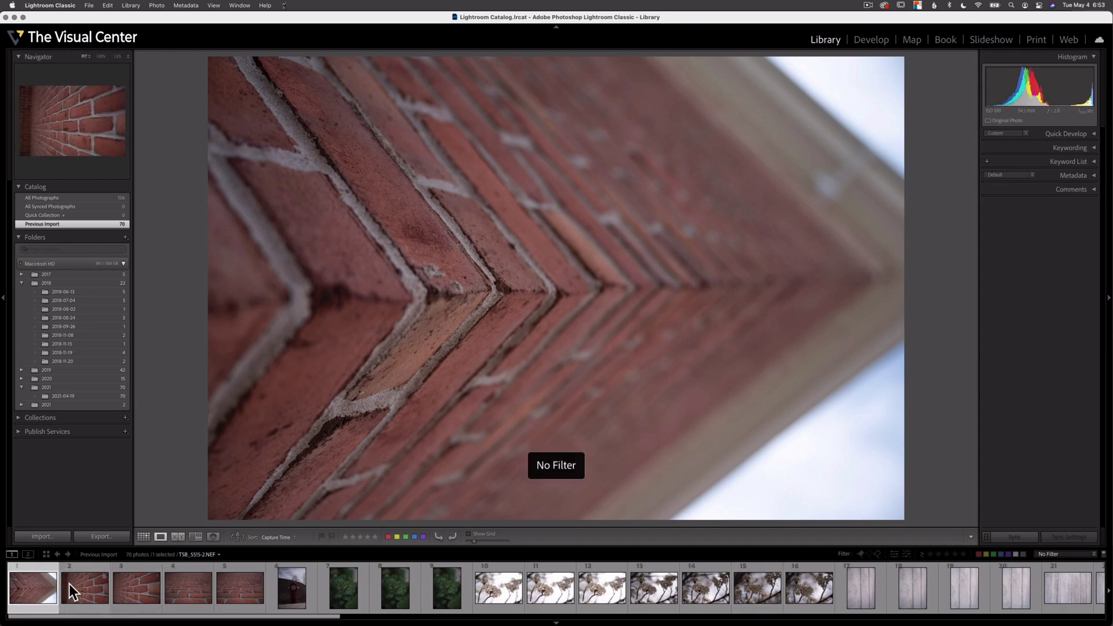
key("Right")
key("Right")
key("Right")
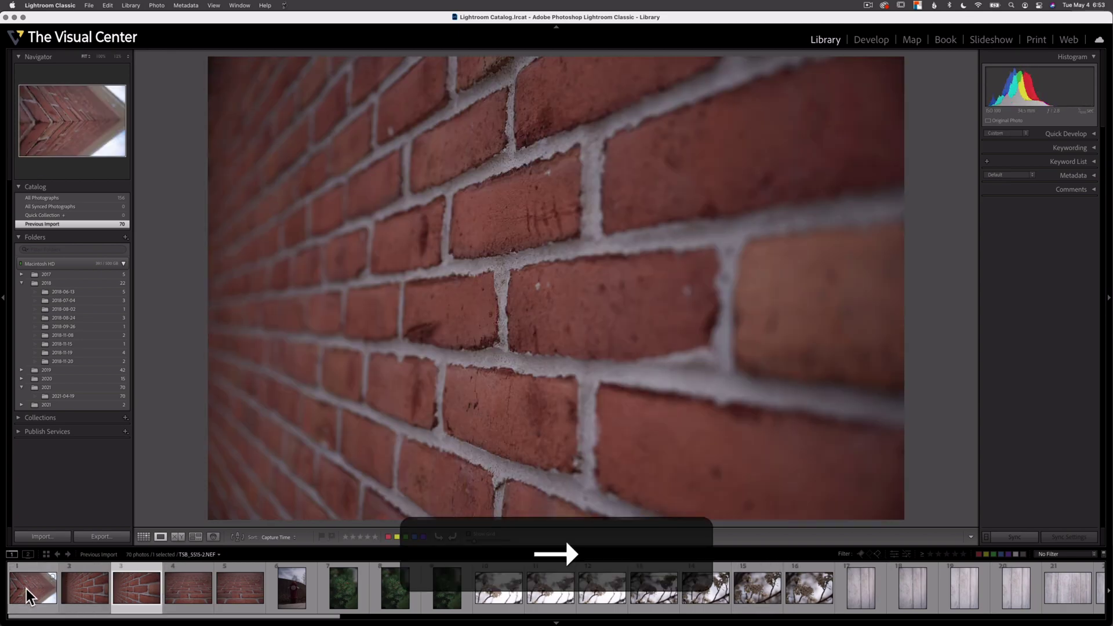
key("Right")
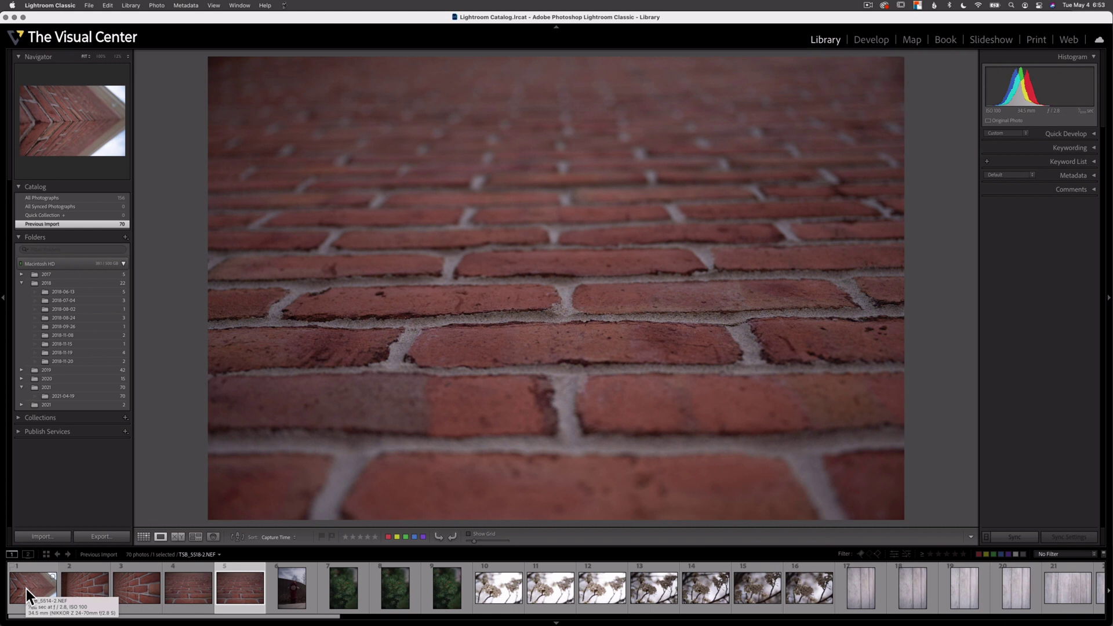
- Check the Photo > Set Rating options, then close the menu without choosing
left_click(157, 6)
mouse_move(180, 221)
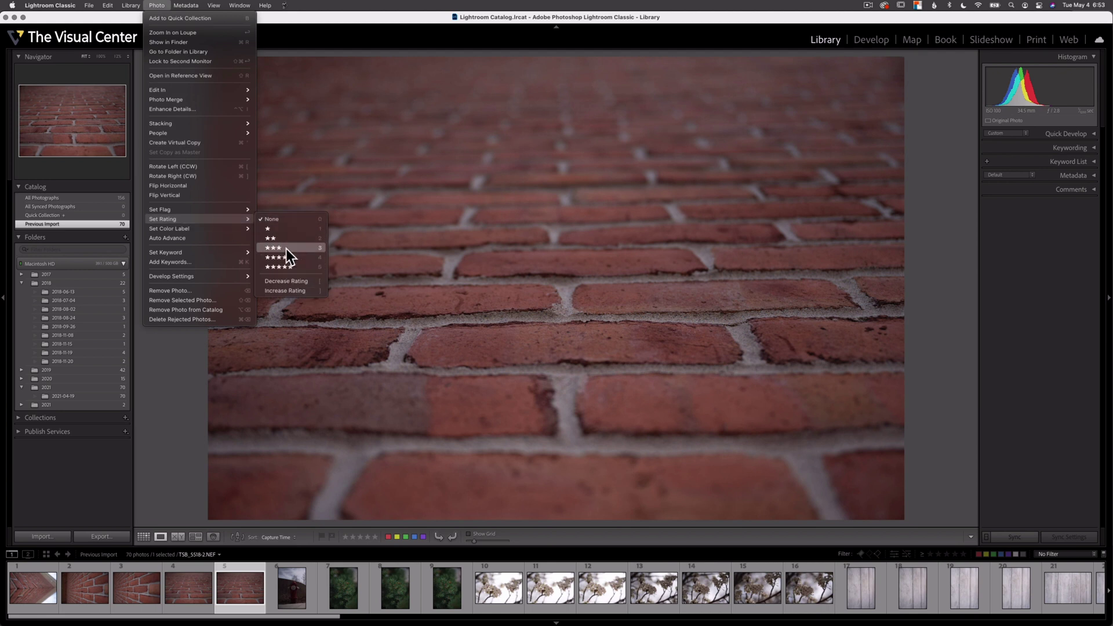
left_click(157, 457)
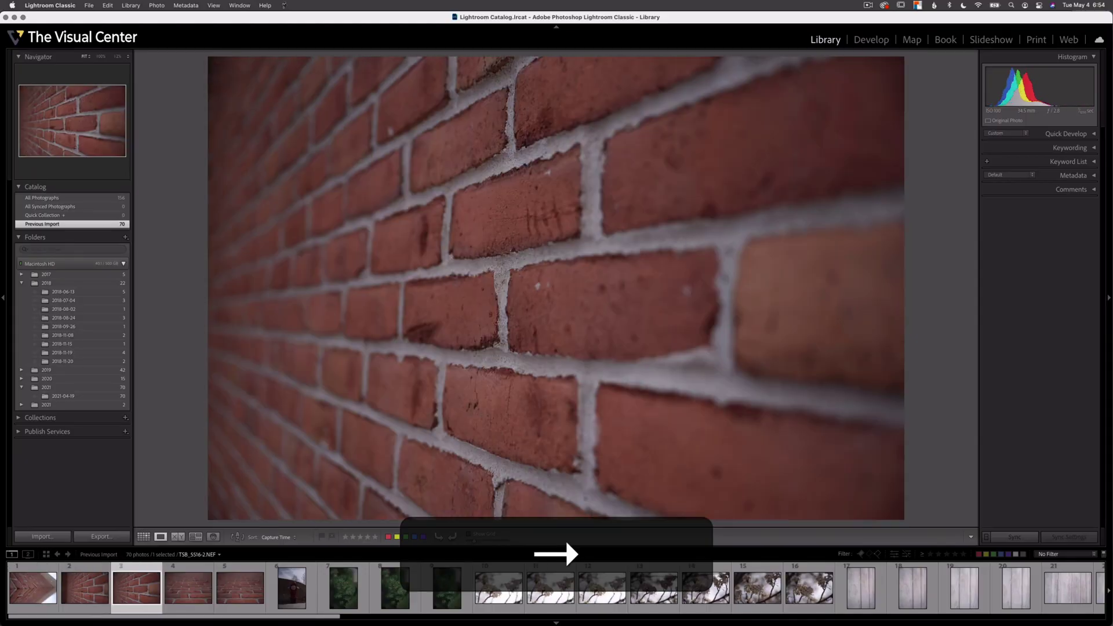
- Give one star to the third and fourth brick photos and the hydrant photo
key("1")
key("Right")
key("Right")
key("Left")
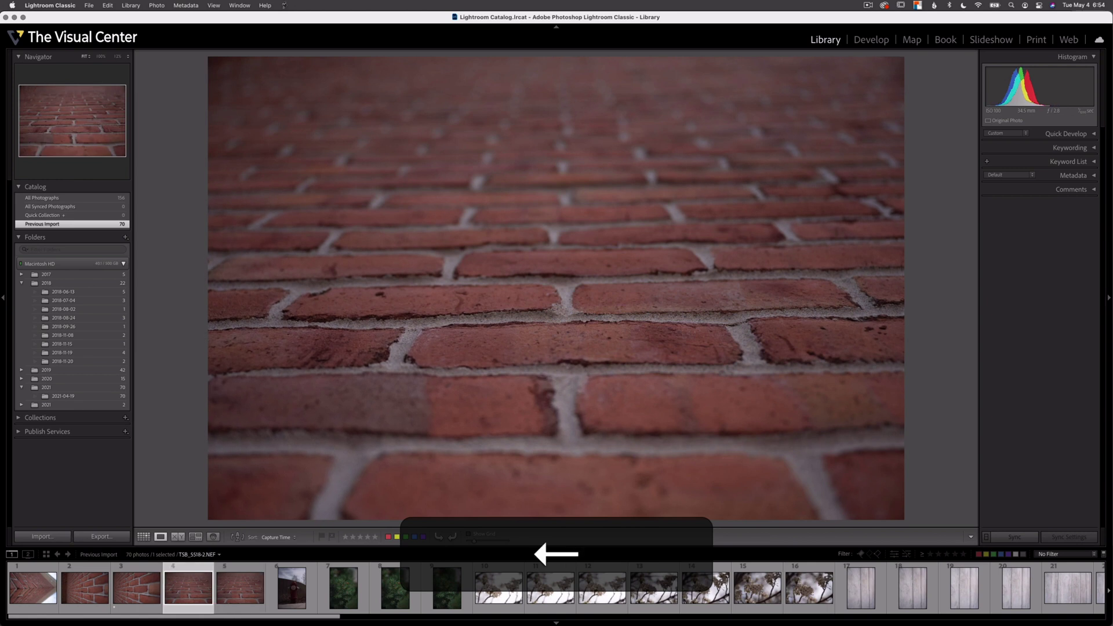
key("1")
key("Right")
key("Right")
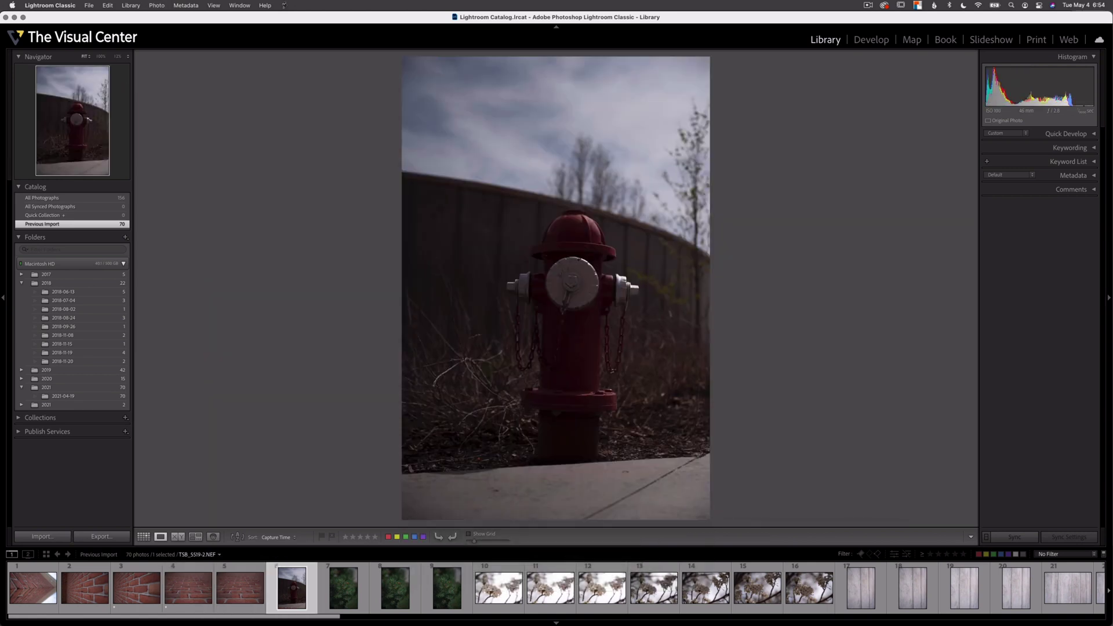
key("1")
- Give one star to a pine shot and a blossom photo
key("Right")
key("Right")
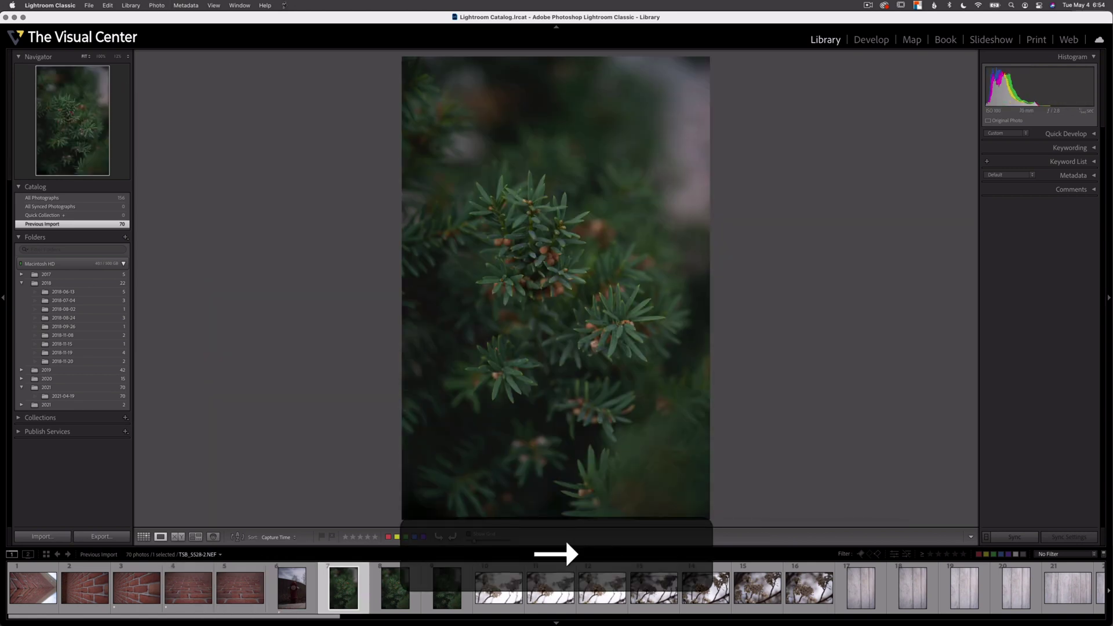
key("Right")
key("Left")
key("1")
key("Right")
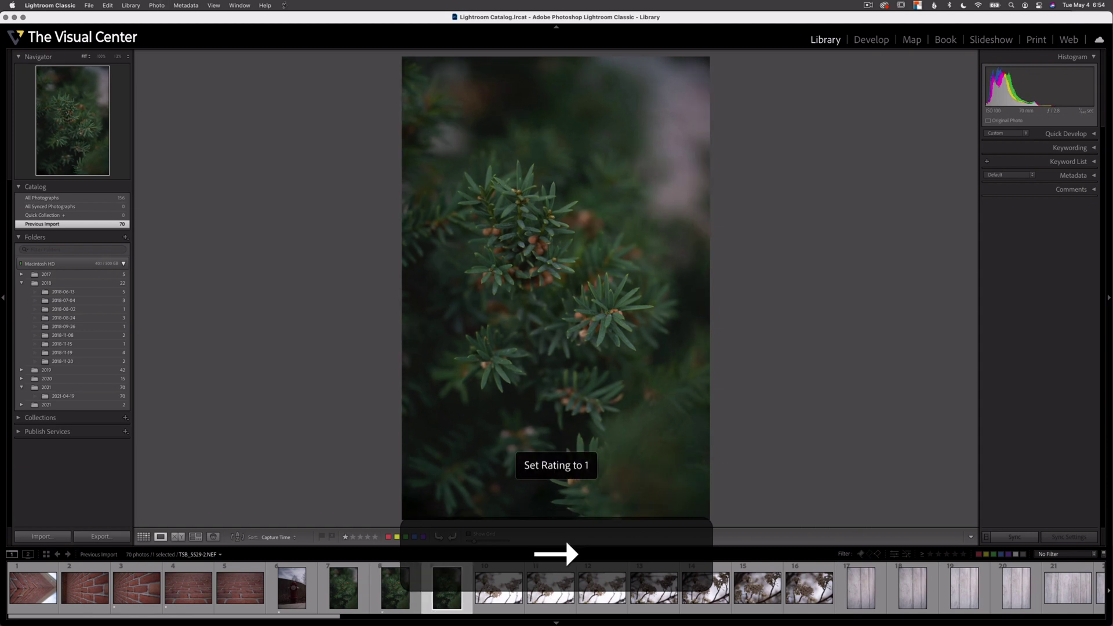
key("Right")
key("Right")
key("Right")
key("Right")
key("Right")
key("Right")
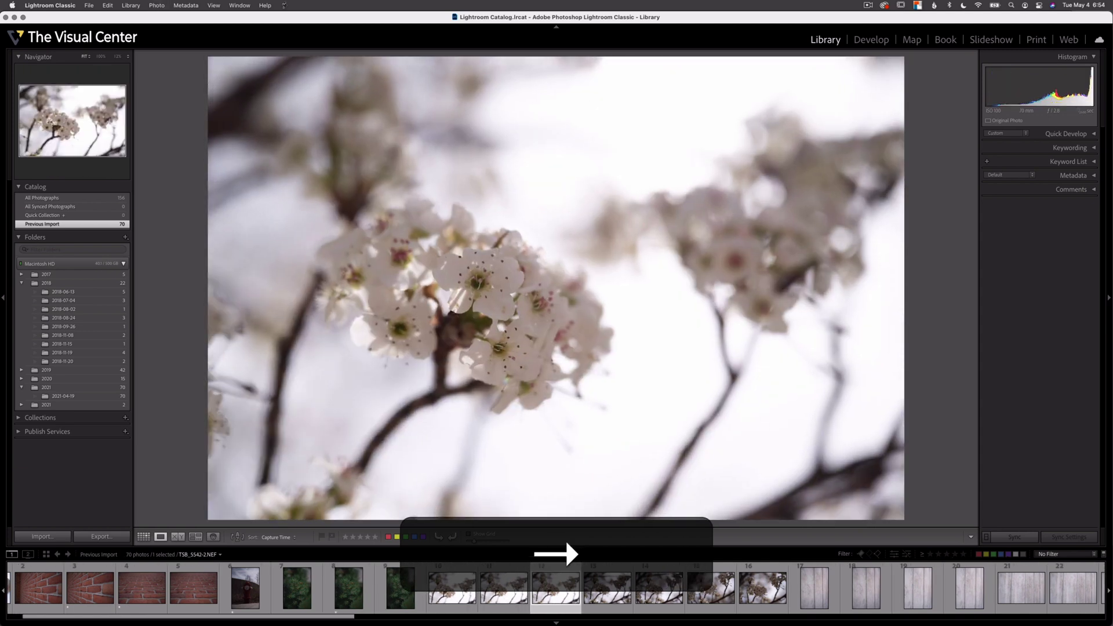
key("Left")
key("Left")
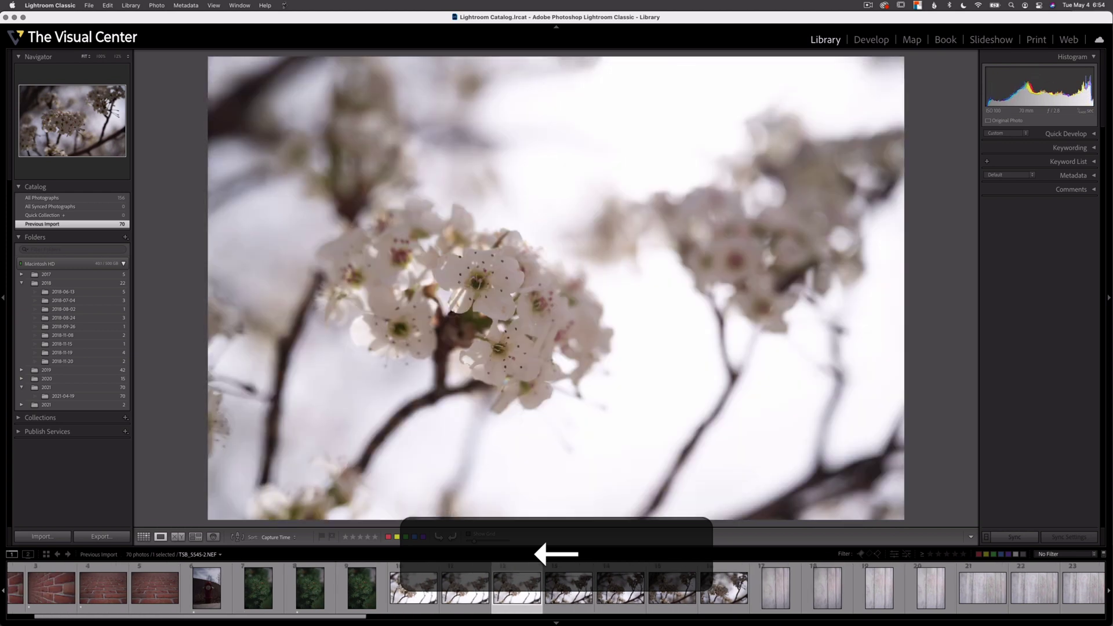
key("Left")
key("Right")
key("1")
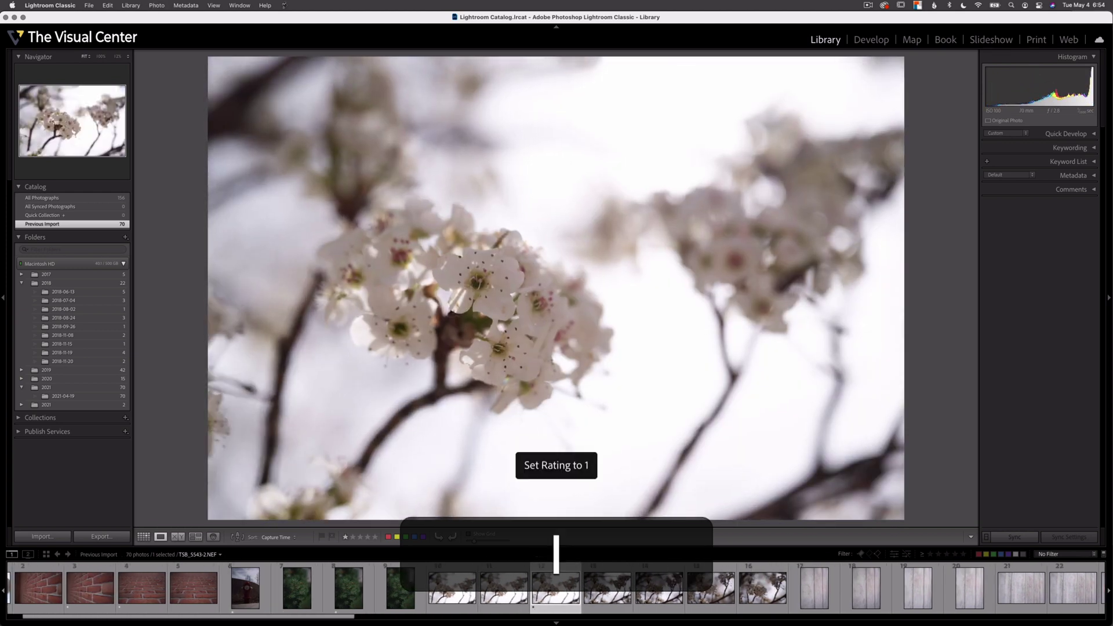
- Give one star to a wood photo, a brick photo and a tail-light photo
key("Right")
key("Right")
key("Right")
key("Right")
key("Right")
key("Right")
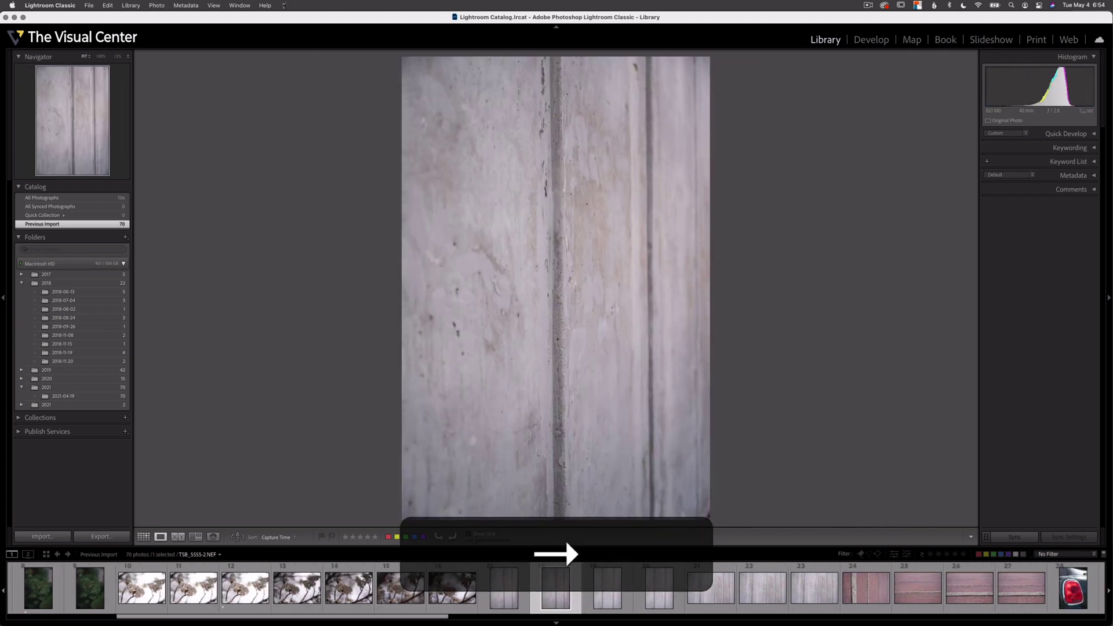
key("Right")
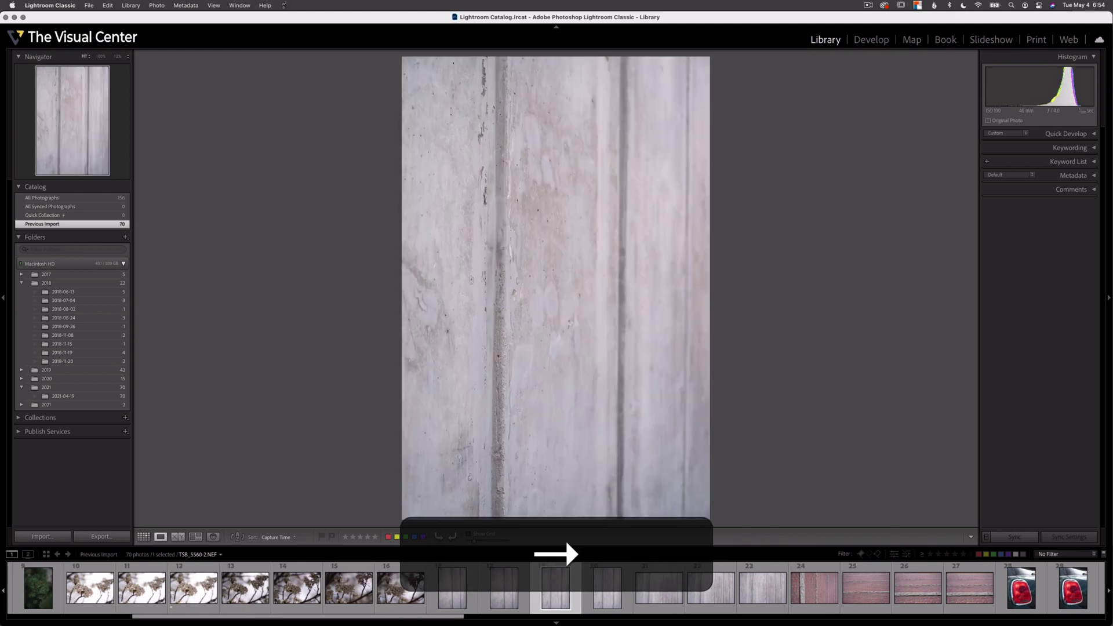
key("Left")
key("Right")
key("1")
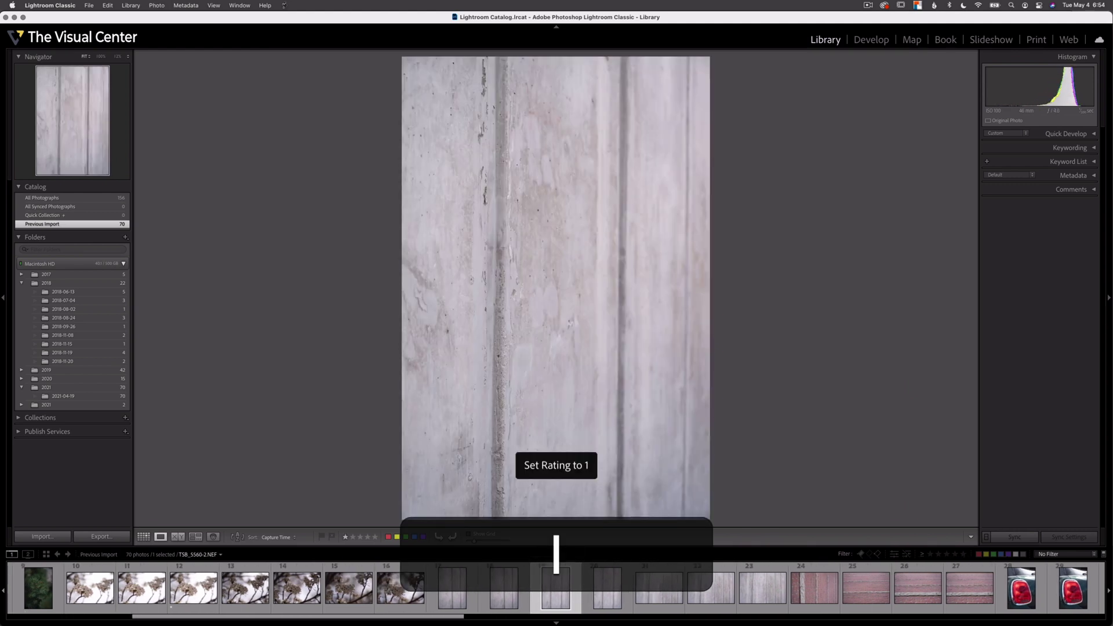
key("Right")
key("Right")
key("Right")
key("Right")
key("Right")
key("Right")
key("Right")
key("Right")
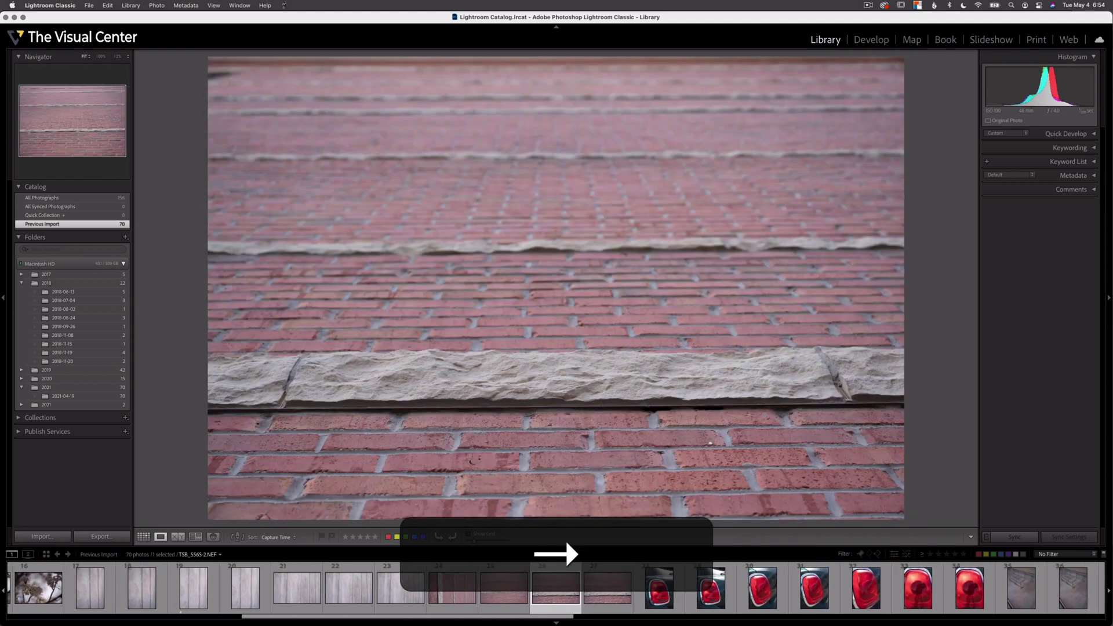
key("1")
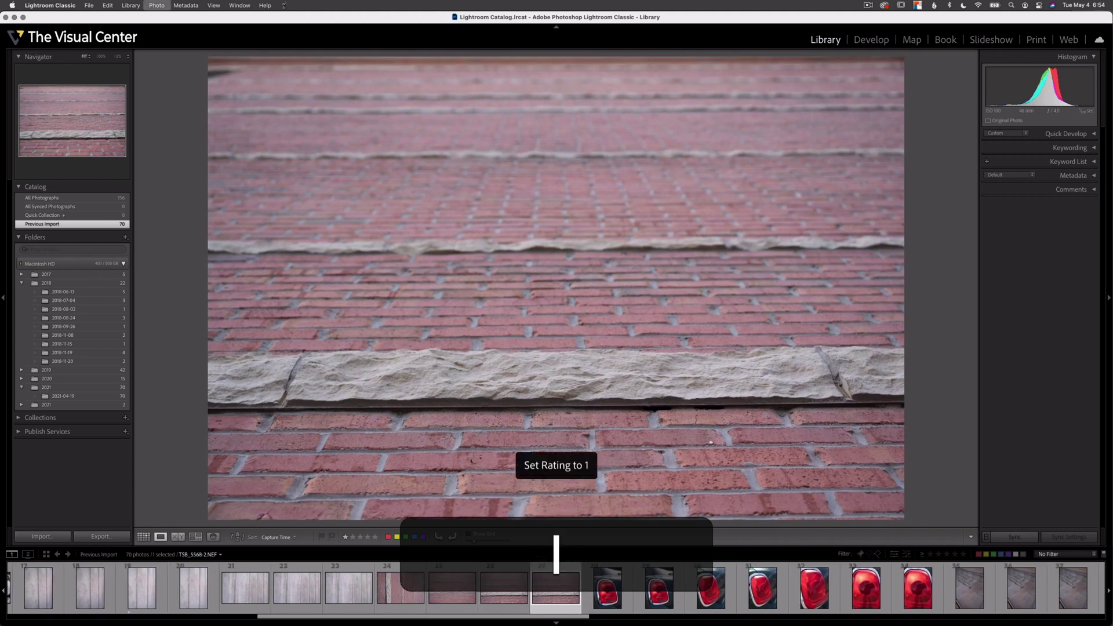
key("Right")
- Give one star to two more tail-light shots
key("Right")
key("Left")
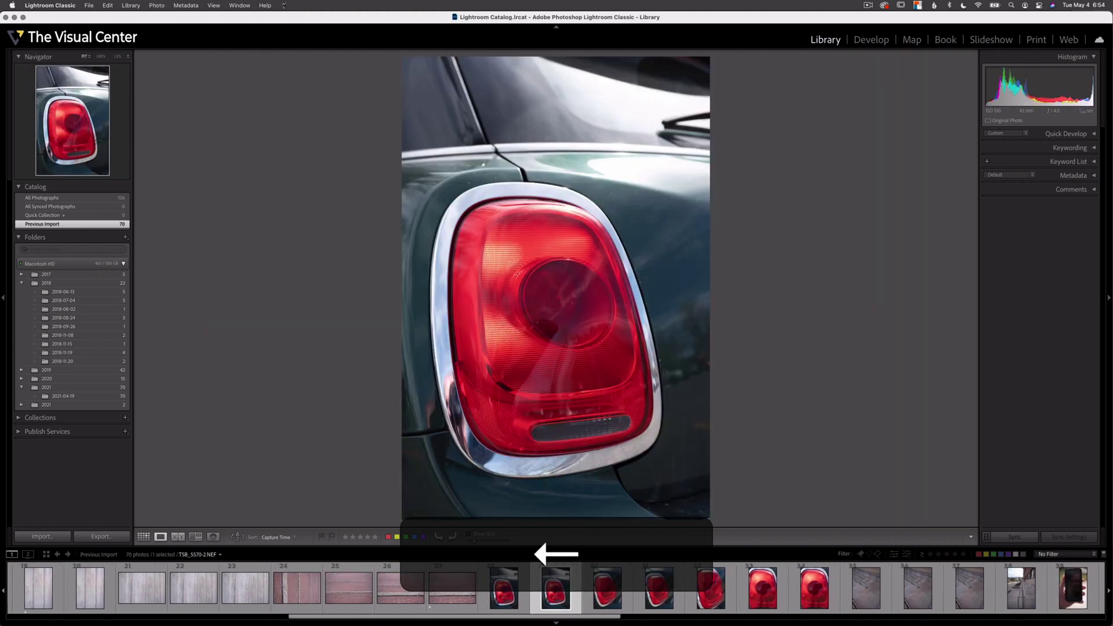
key("1")
key("Right")
key("Right")
key("Right")
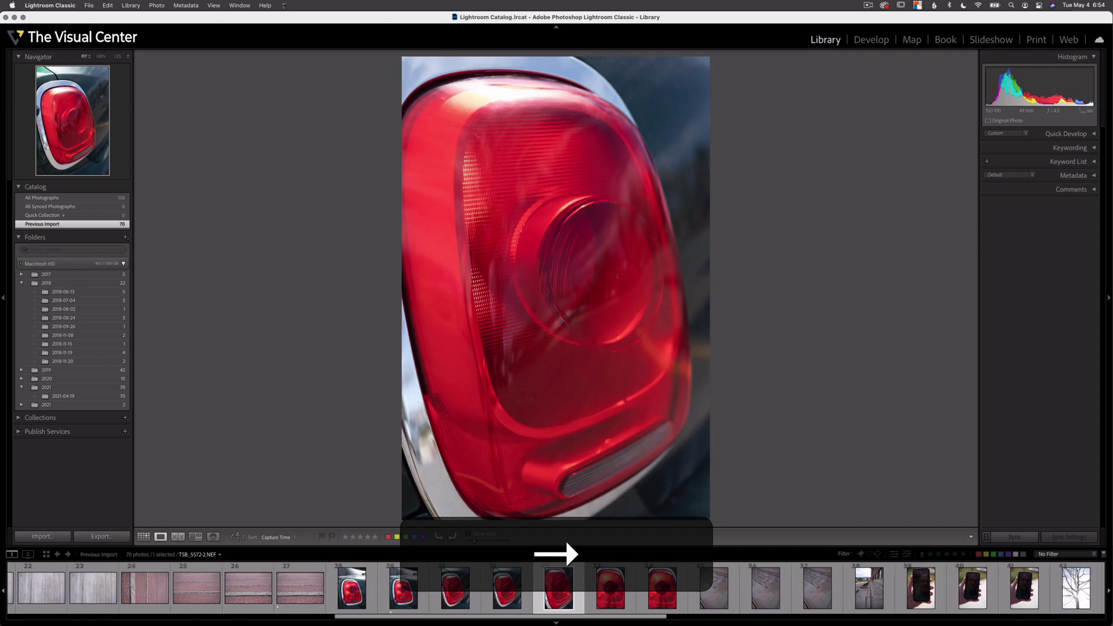
key("1")
key("Right")
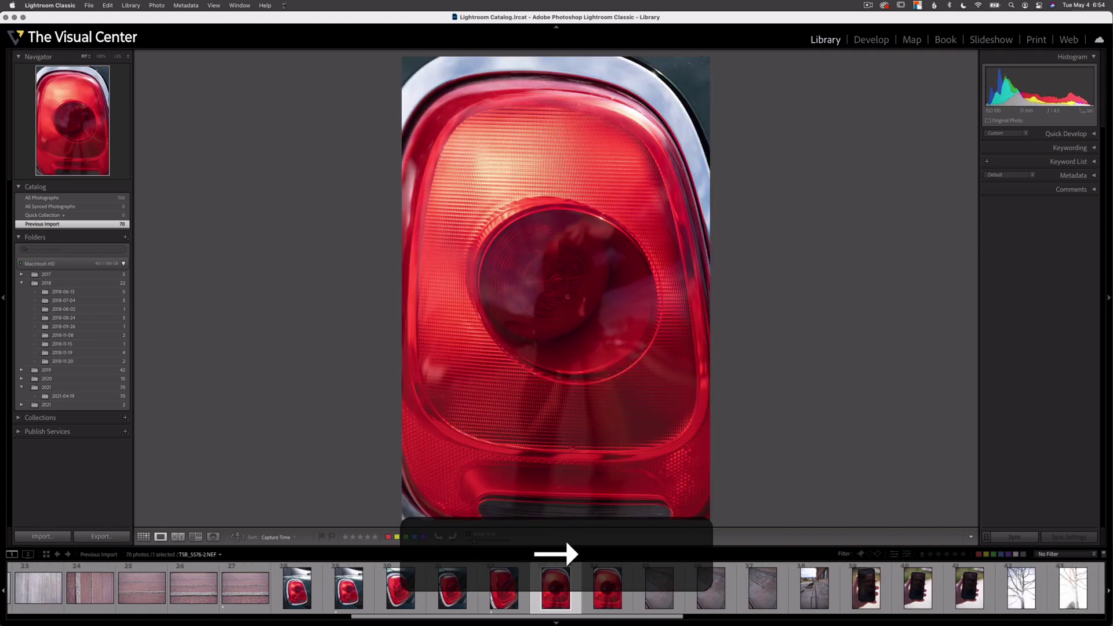
key("Left")
key("Right")
key("Right")
key("Right")
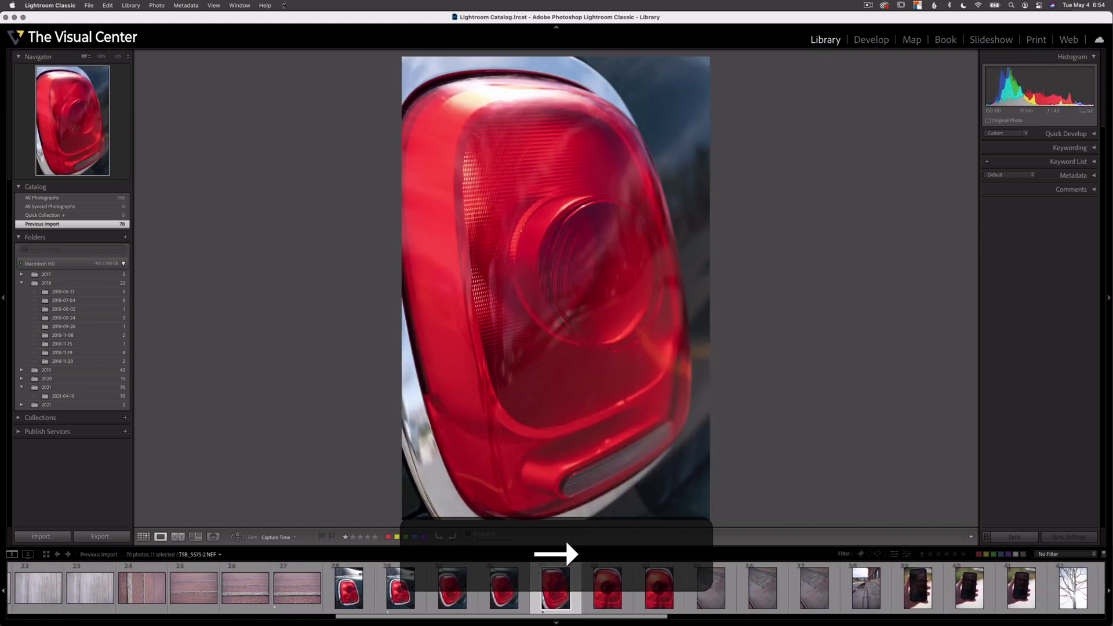
- Give one star to a tree photo and a bench photo
key("Right")
key("Right")
key("Left")
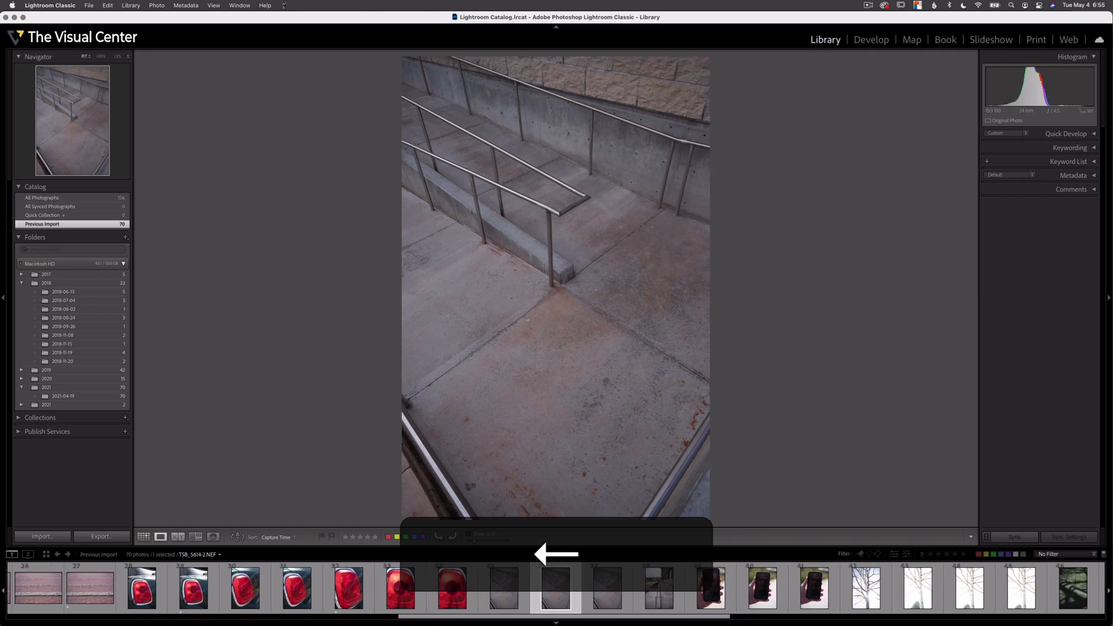
key("1")
key("Right")
key("Right")
key("Right")
key("Right")
key("Right")
key("Right")
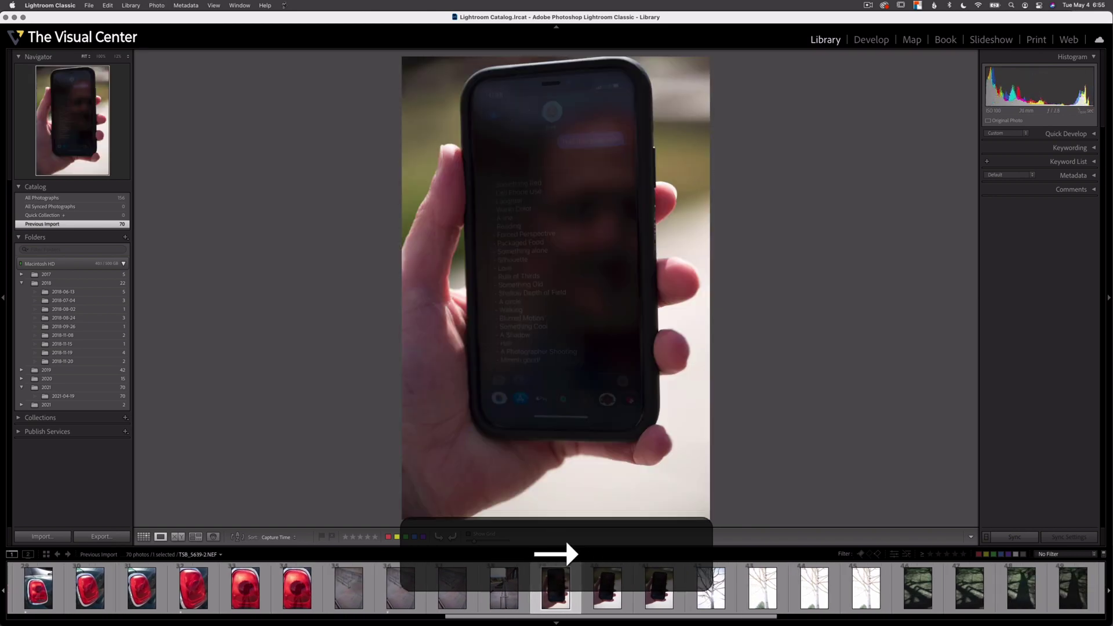
key("Right")
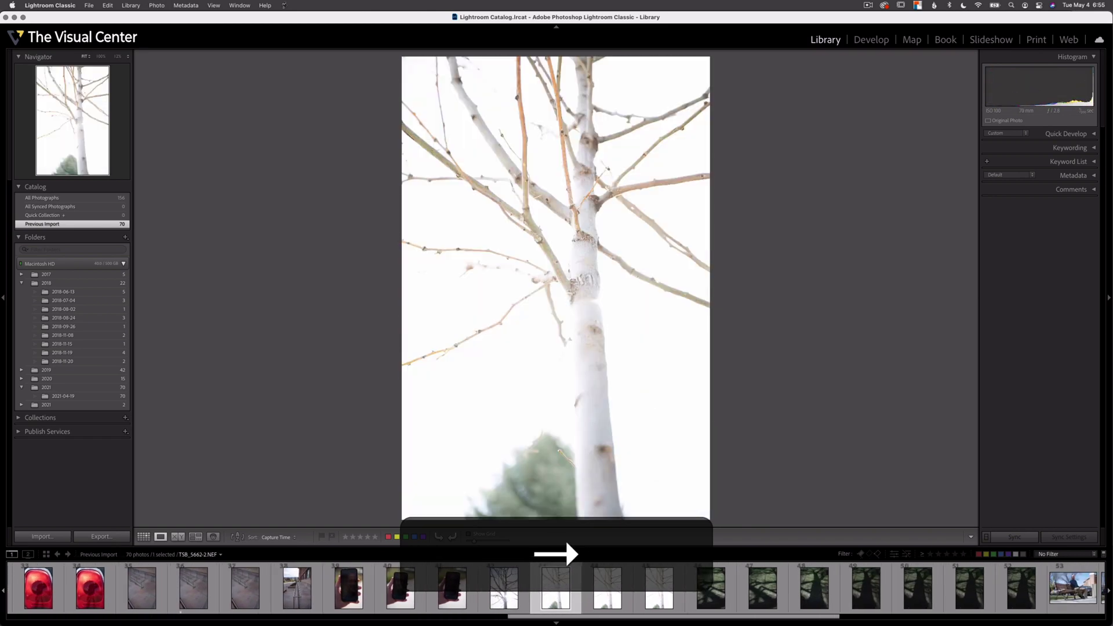
key("Left")
key("1")
key("Right")
key("Right")
key("Right")
key("Right")
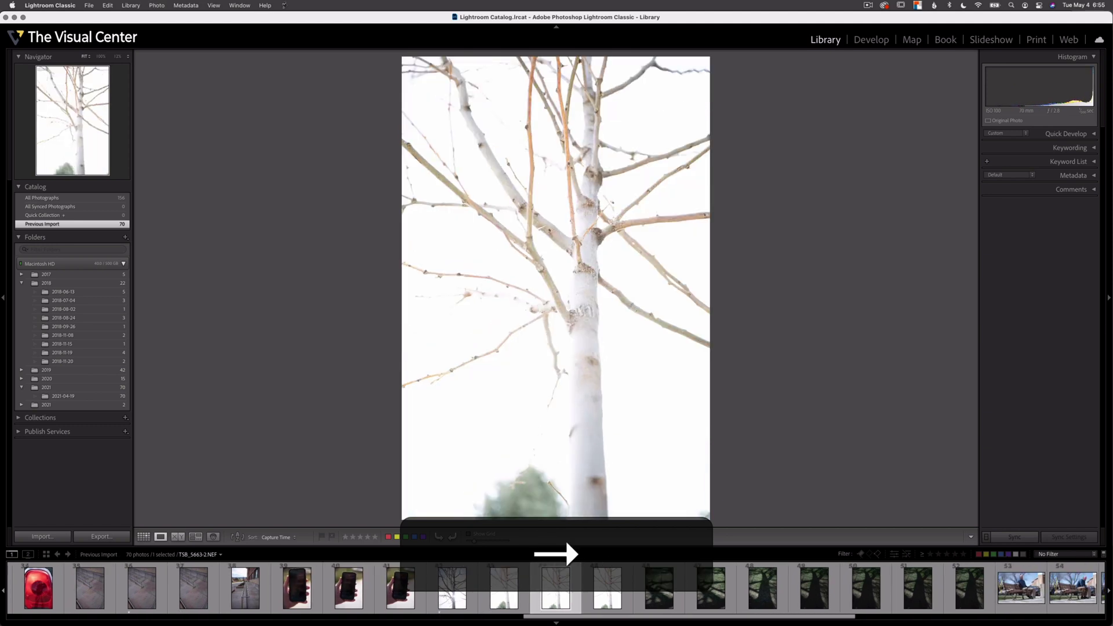
key("Right")
key("Right")
key("Right")
key("Right")
key("Right")
key("Right")
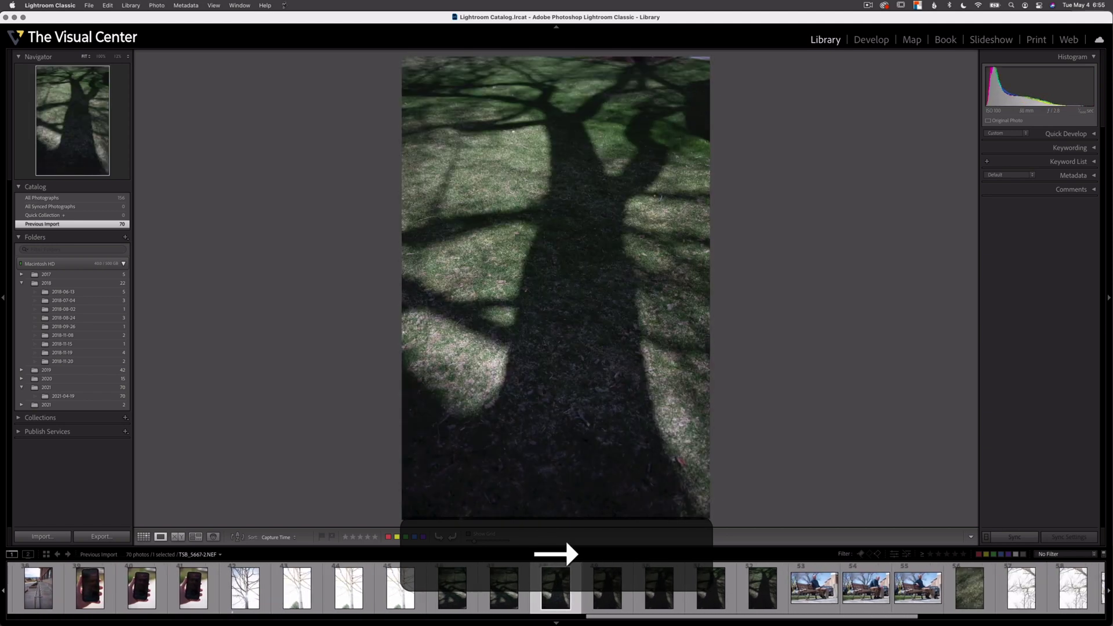
key("Right")
key("Right")
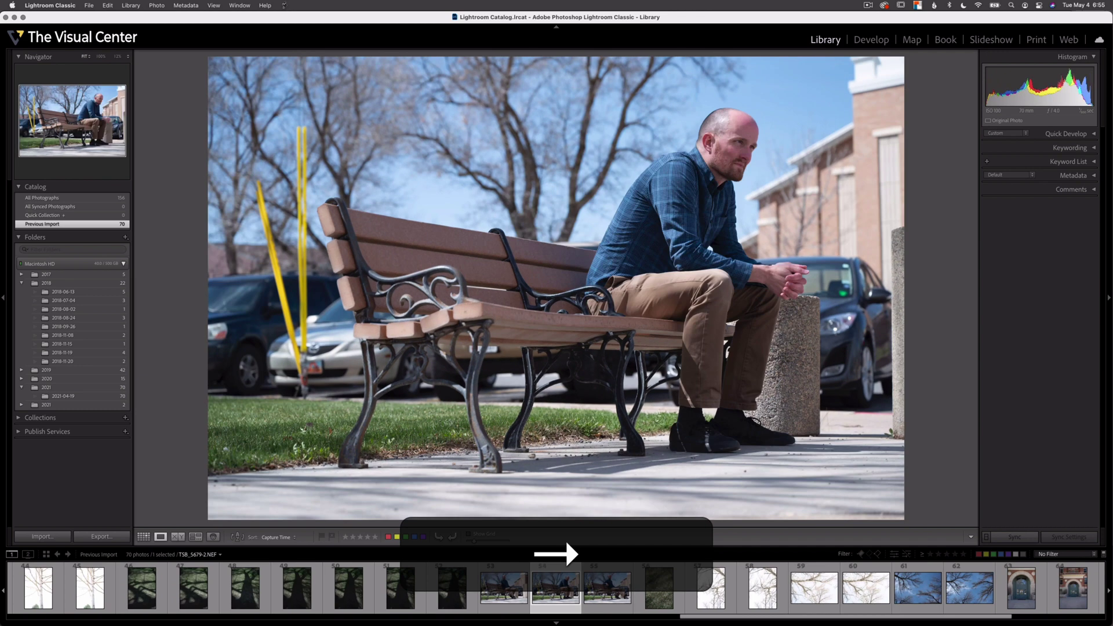
- Give one star to the blue-sky tree branches photo
key("Right")
key("Left")
key("Left")
key("Right")
key("Right")
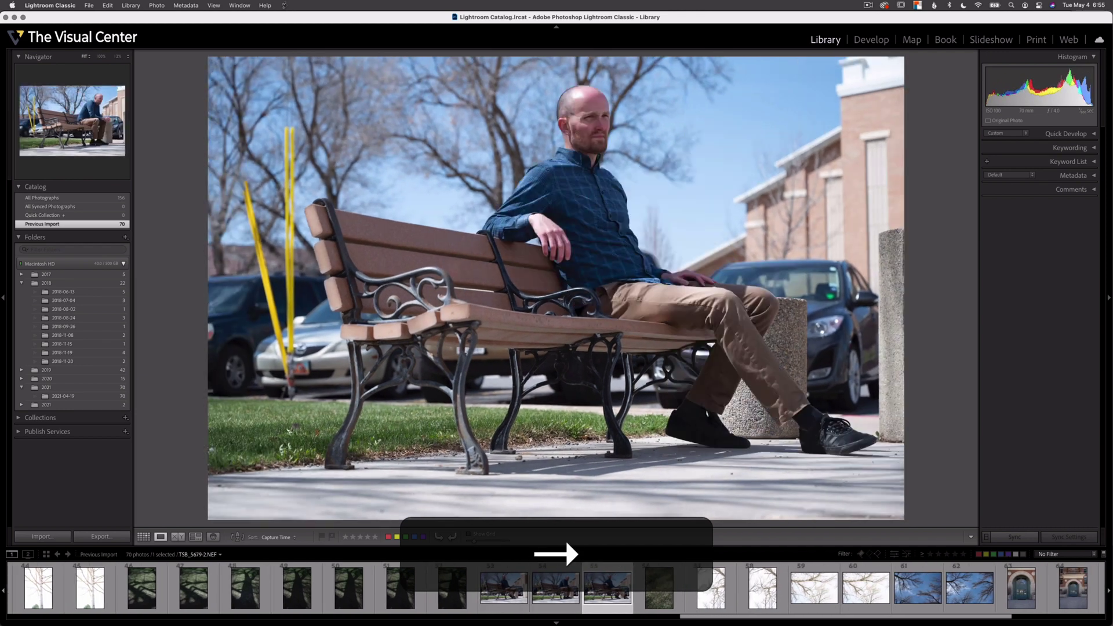
key("1")
key("Right")
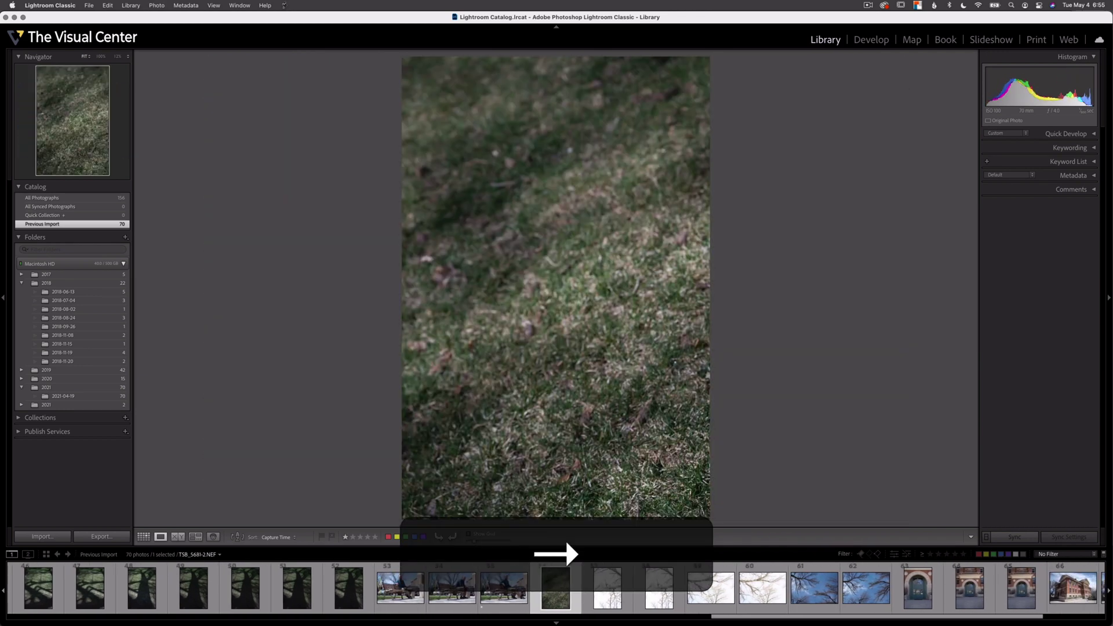
key("Right")
key("Left")
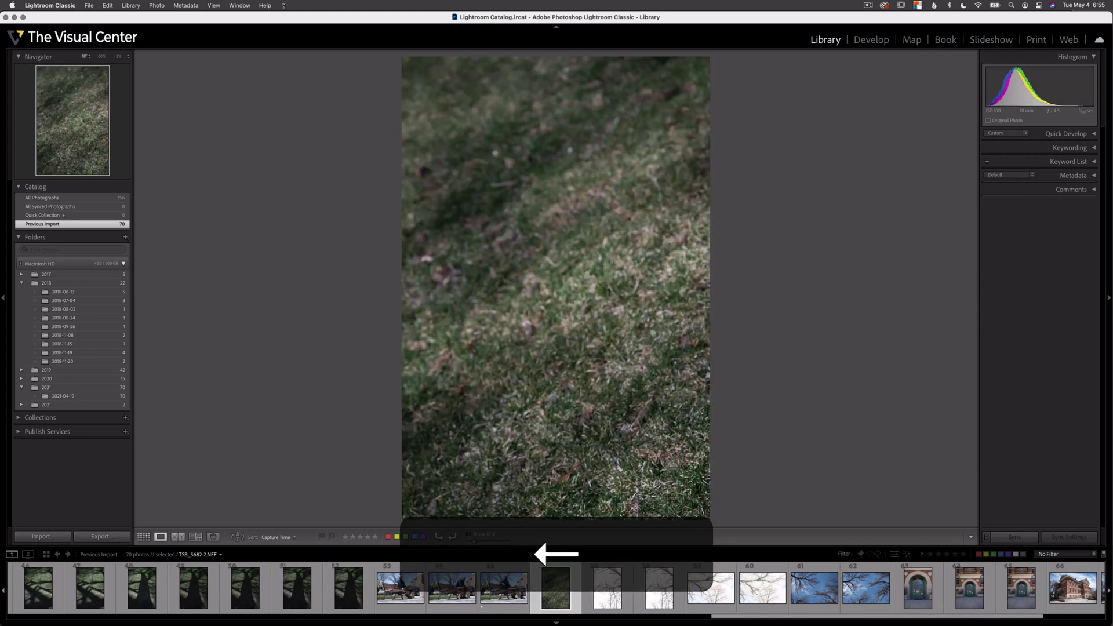
key("Right")
key("Right")
key("Right")
key("Right")
key("Right")
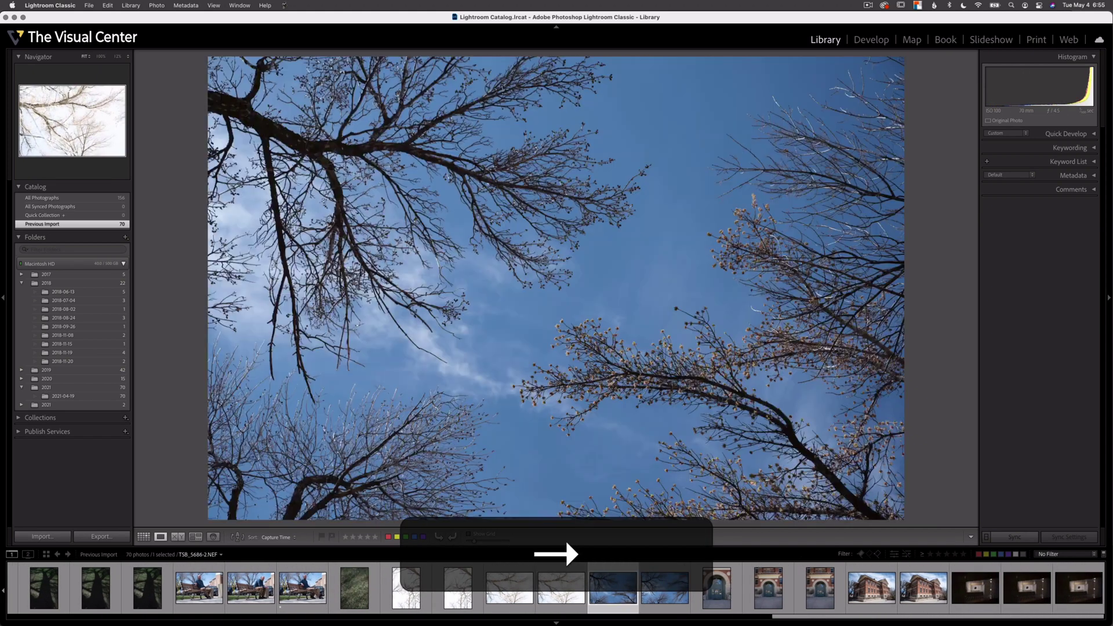
- Review the doorway and building photos at the end of the shoot
key("Right")
key("Left")
key("Right")
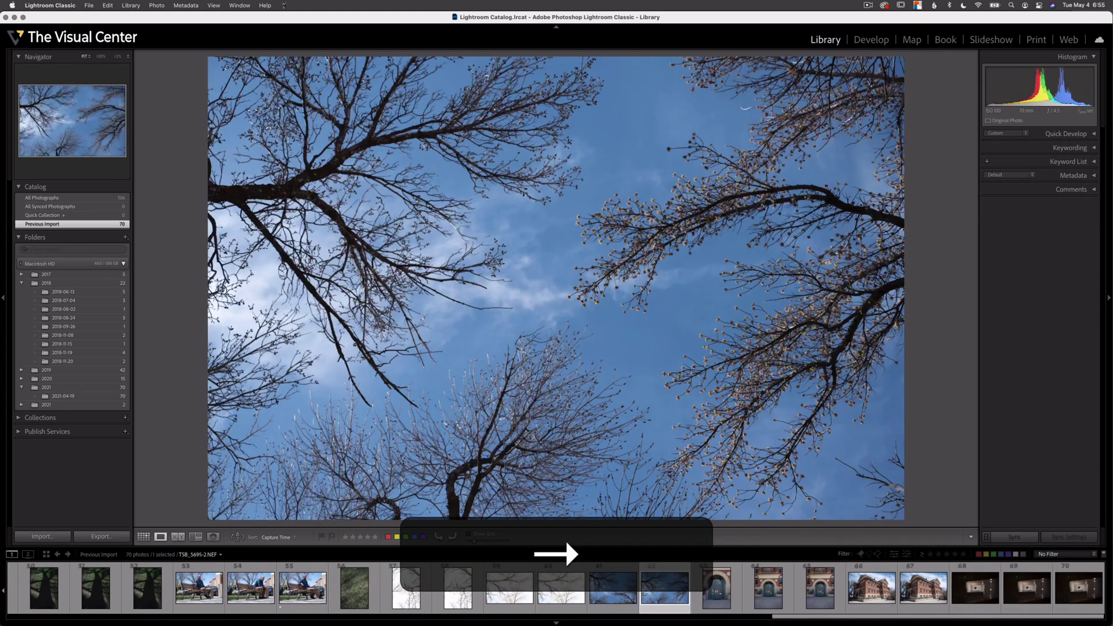
key("1")
key("Right")
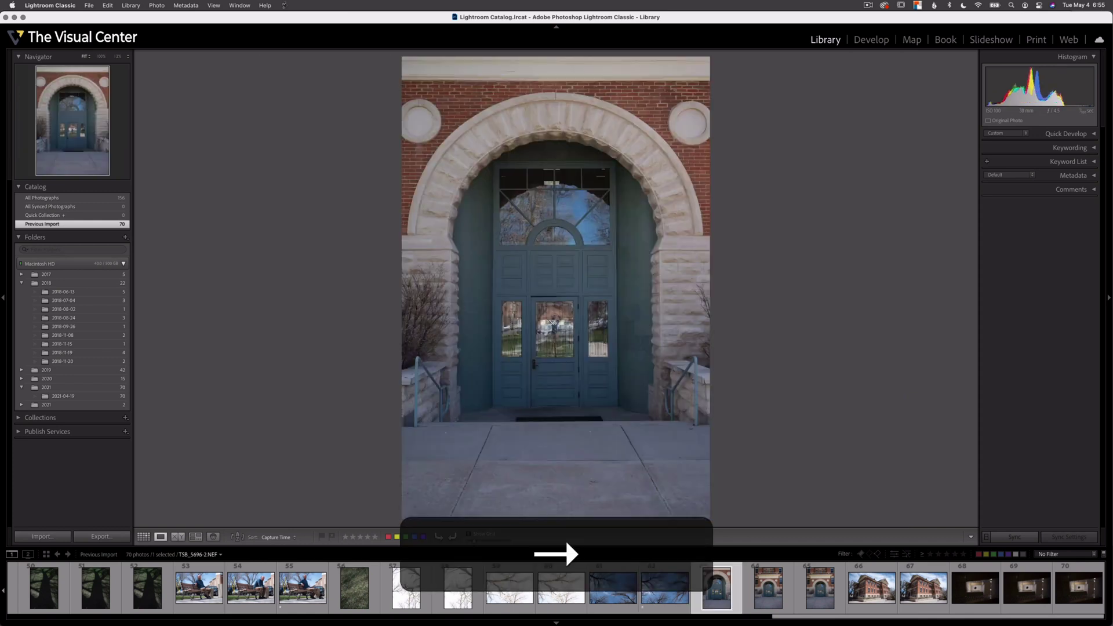
key("Left")
key("Right")
key("Right")
key("Right")
key("Right")
key("Right")
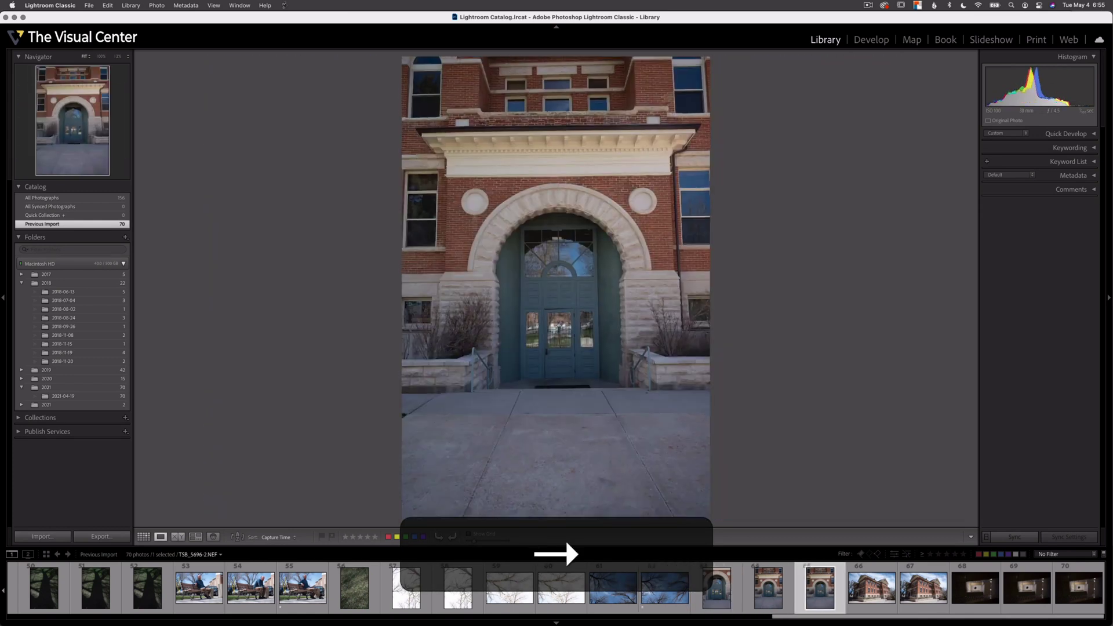
key("Left")
key("Left")
key("Left")
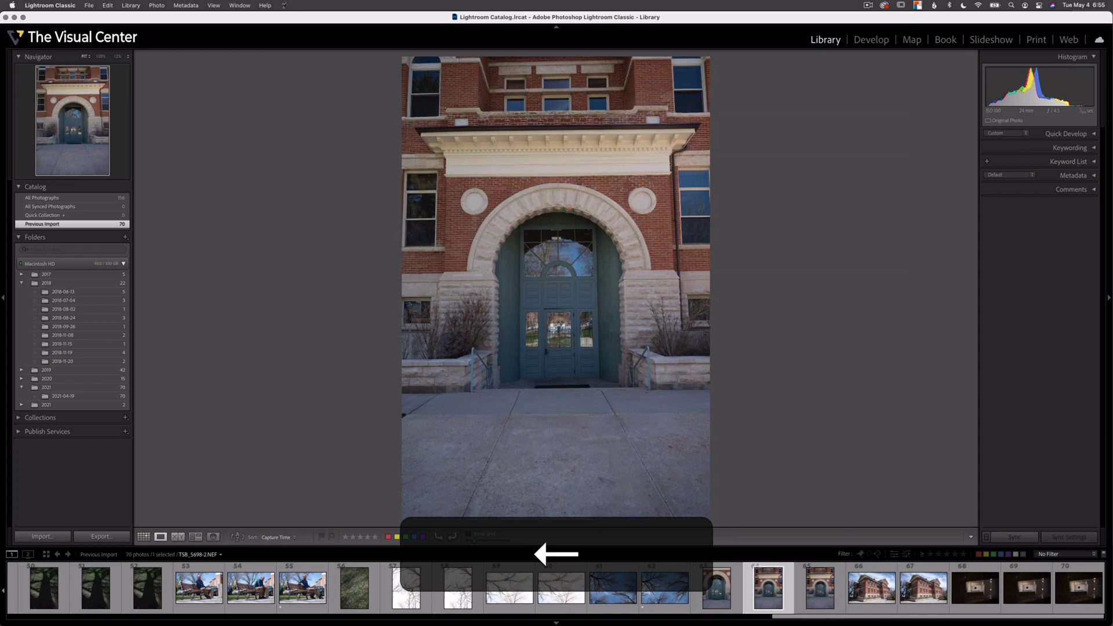
key("Right")
key("Right")
key("Right")
key("Right")
key("Left")
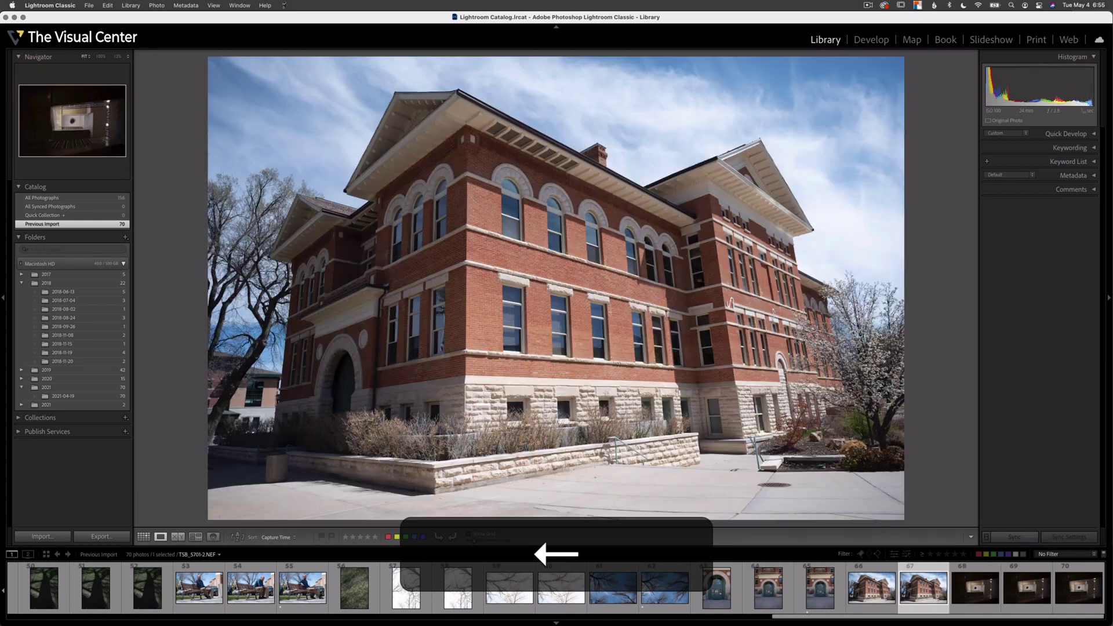
key("Right")
key("Right")
key("Right")
key("Left")
key("Left")
key("Left")
key("Left")
key("Left")
key("Left")
key("Left")
key("Left")
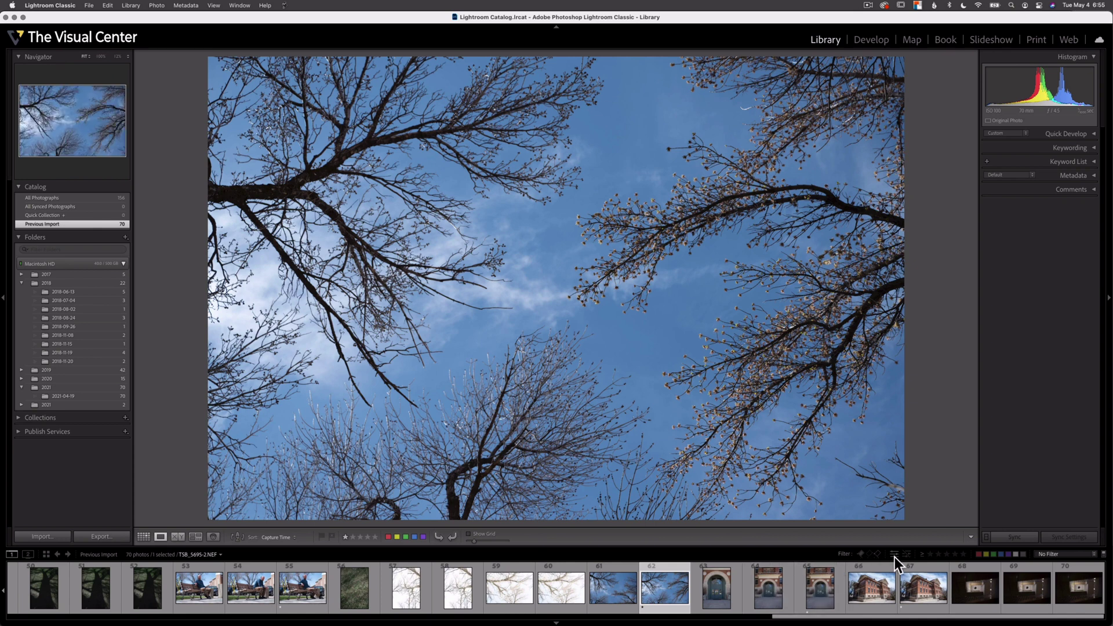
- Filter to One Star and Higher (15 of 70) and open the brick wall shot
left_click(930, 554)
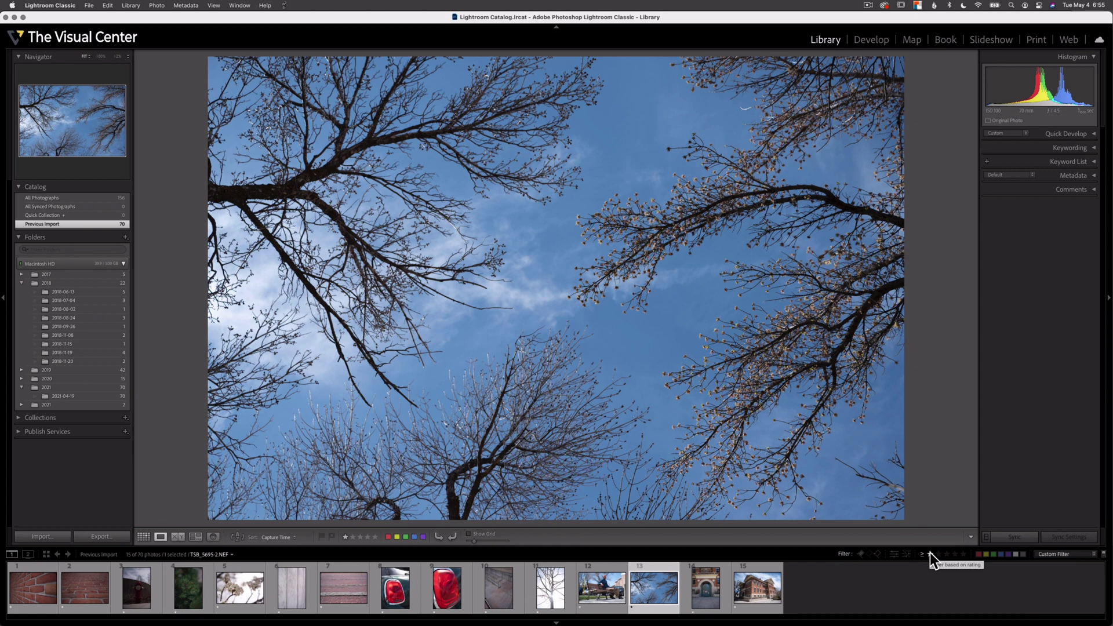
left_click(29, 591)
- Give two stars to the red tail-light photo
key("Right")
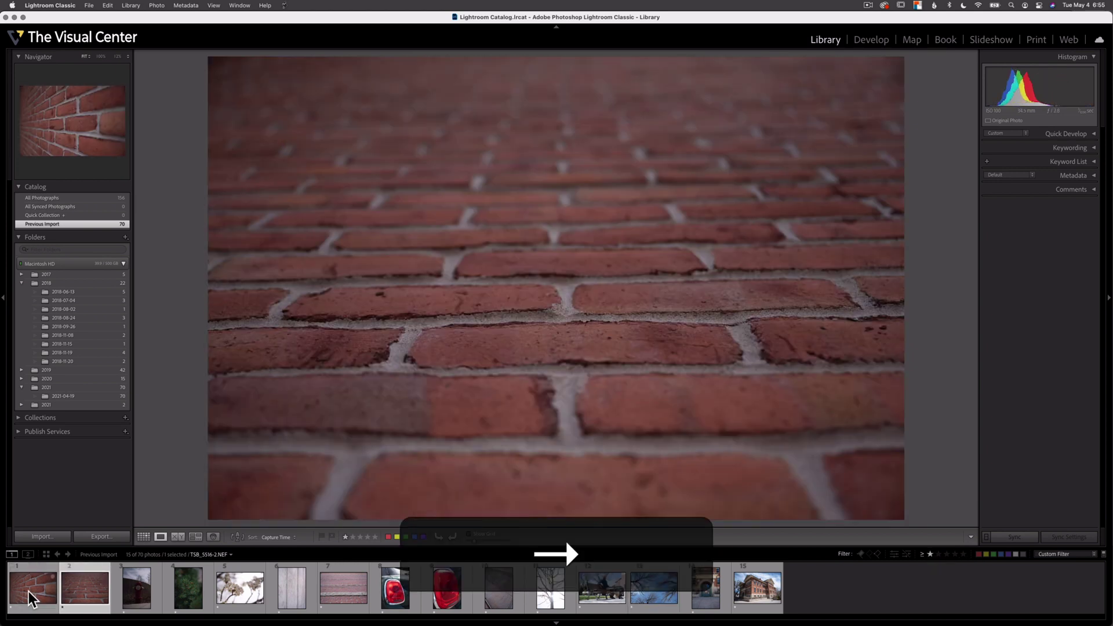
key("Right")
key("Right")
key("Right")
key("Right")
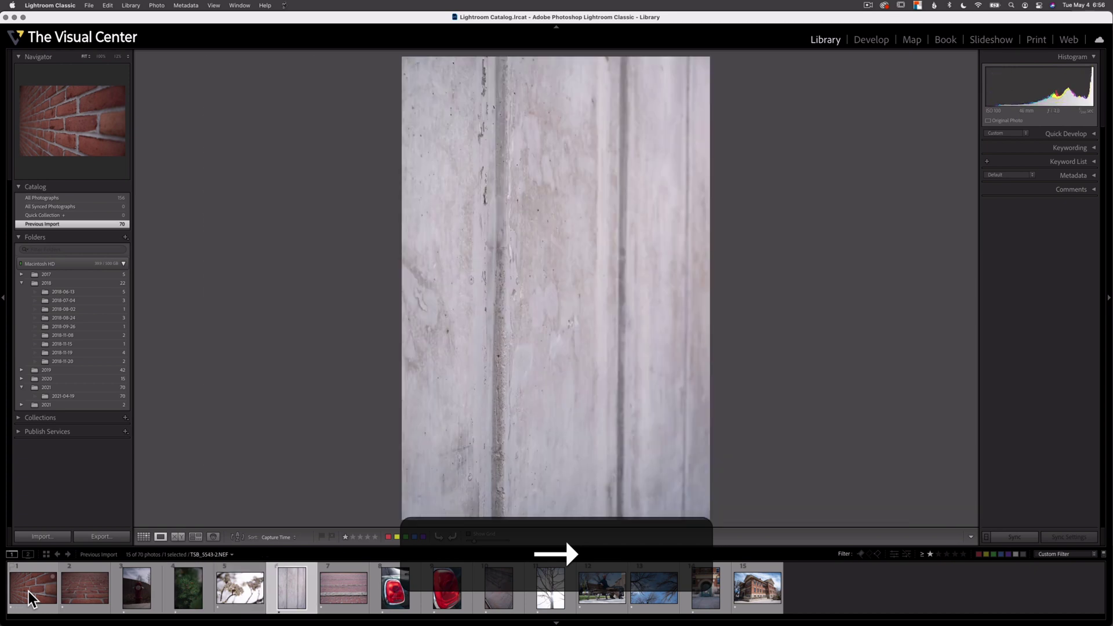
key("Right")
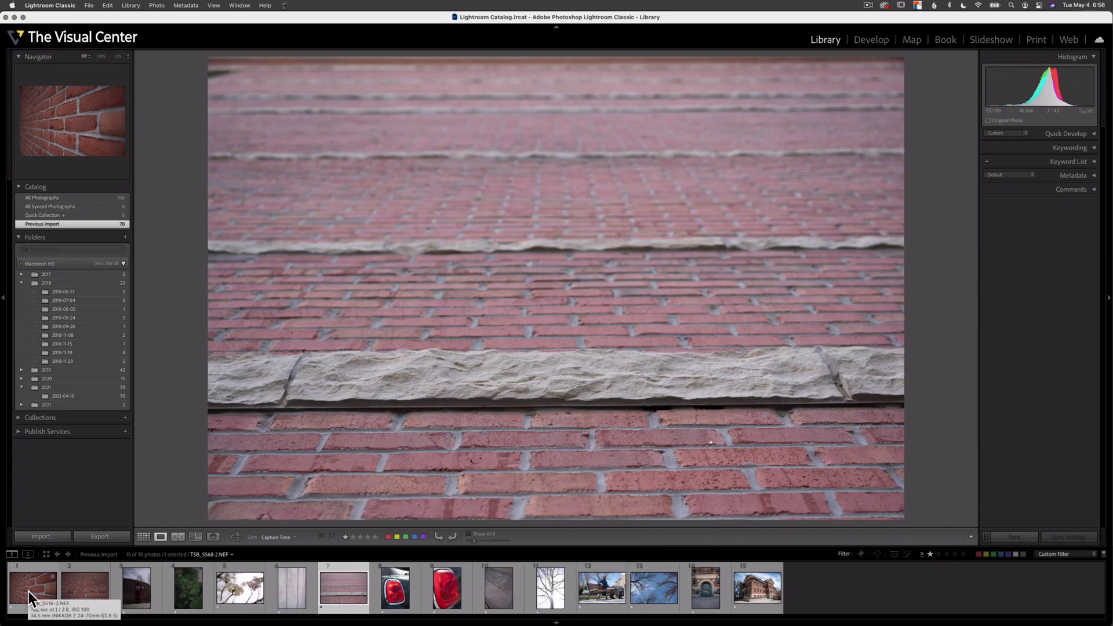
key("Right")
key("Right")
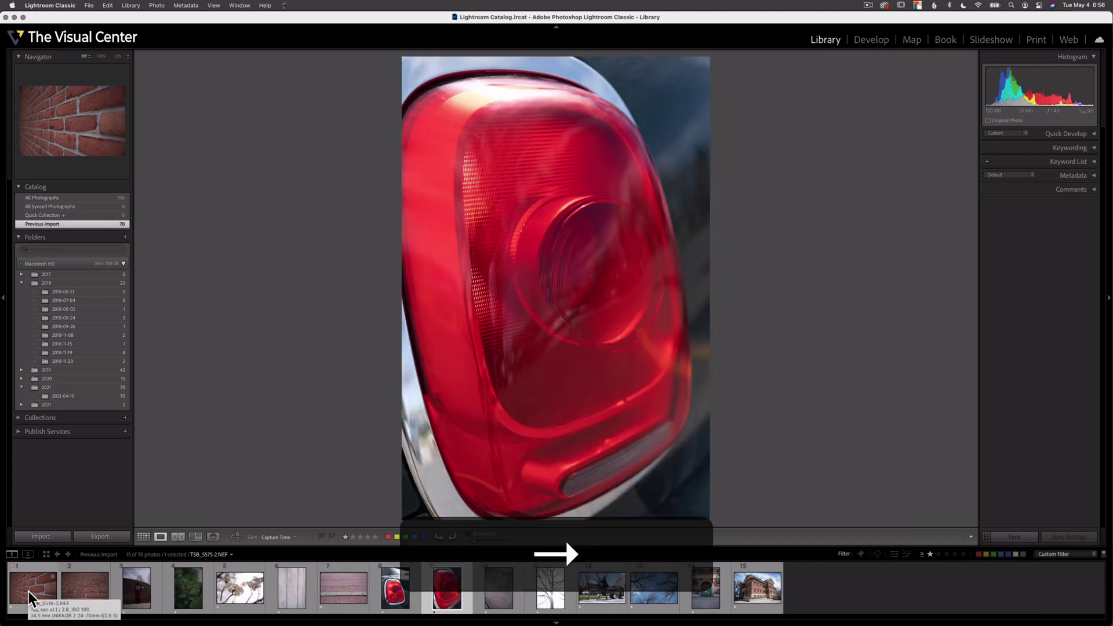
key("Left")
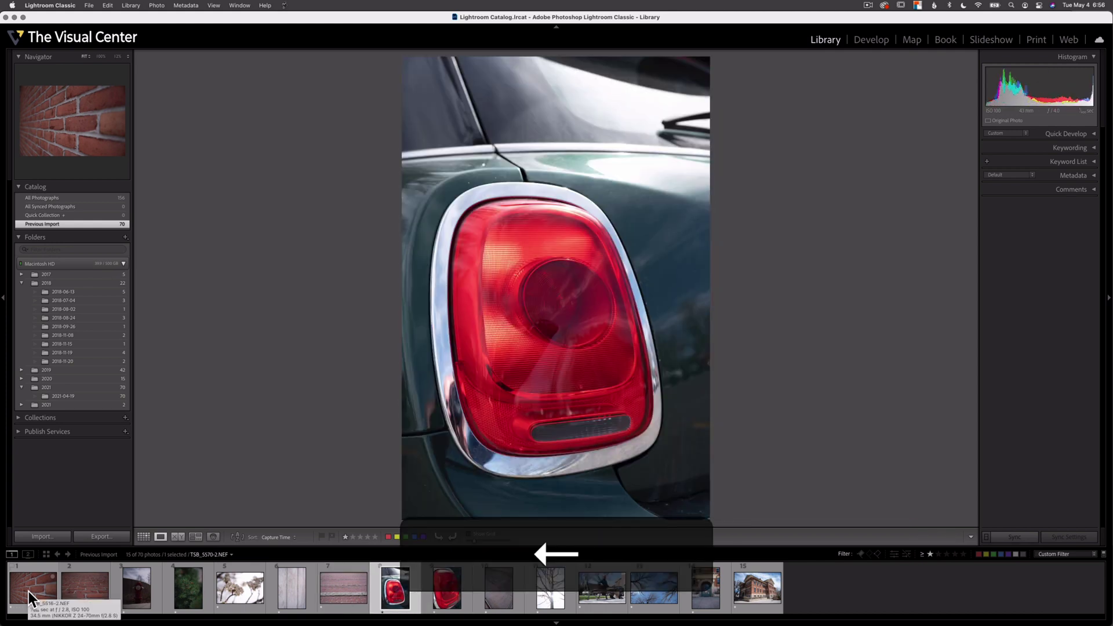
key("2")
key("Right")
- Give two stars to the sky-with-branches photo
key("Right")
key("Right")
key("Right")
key("Right")
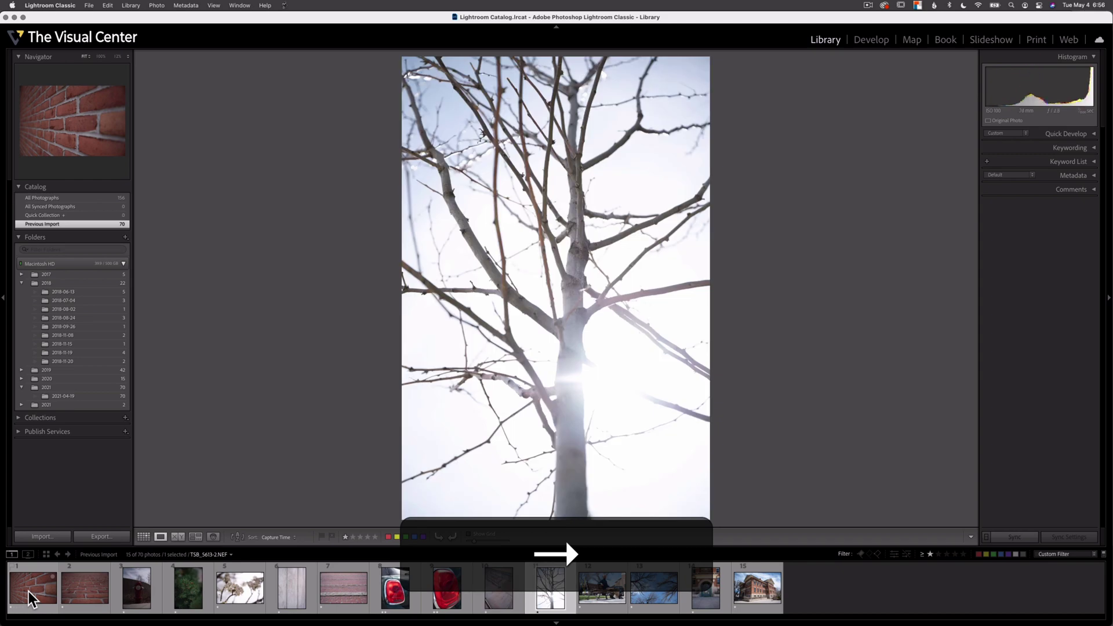
key("Left")
key("Right")
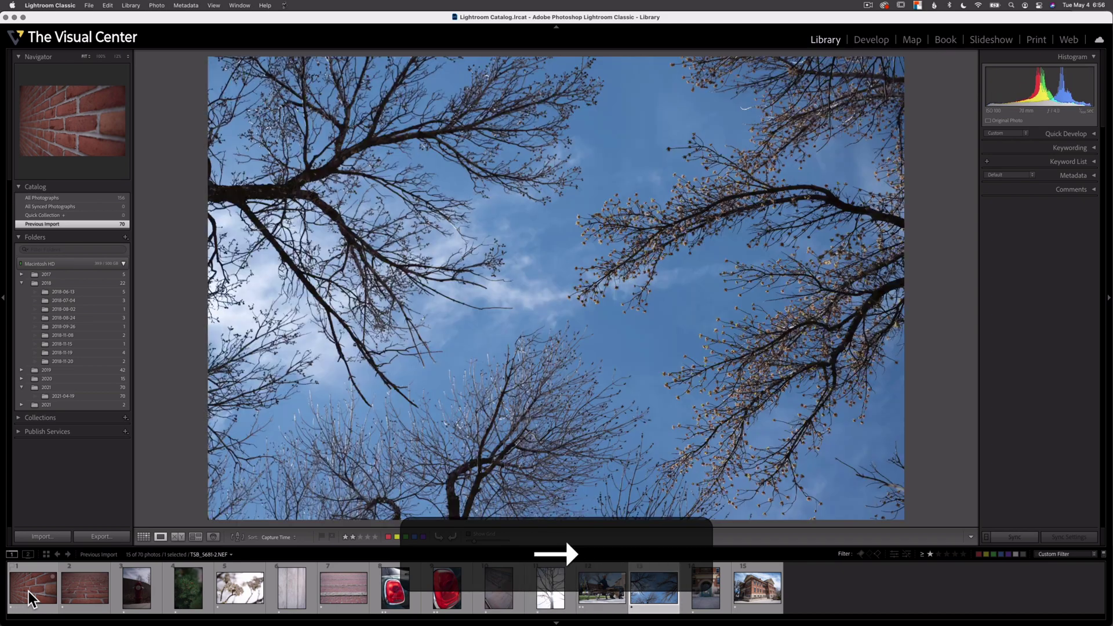
key("2")
key("Right")
key("Right")
key("Left")
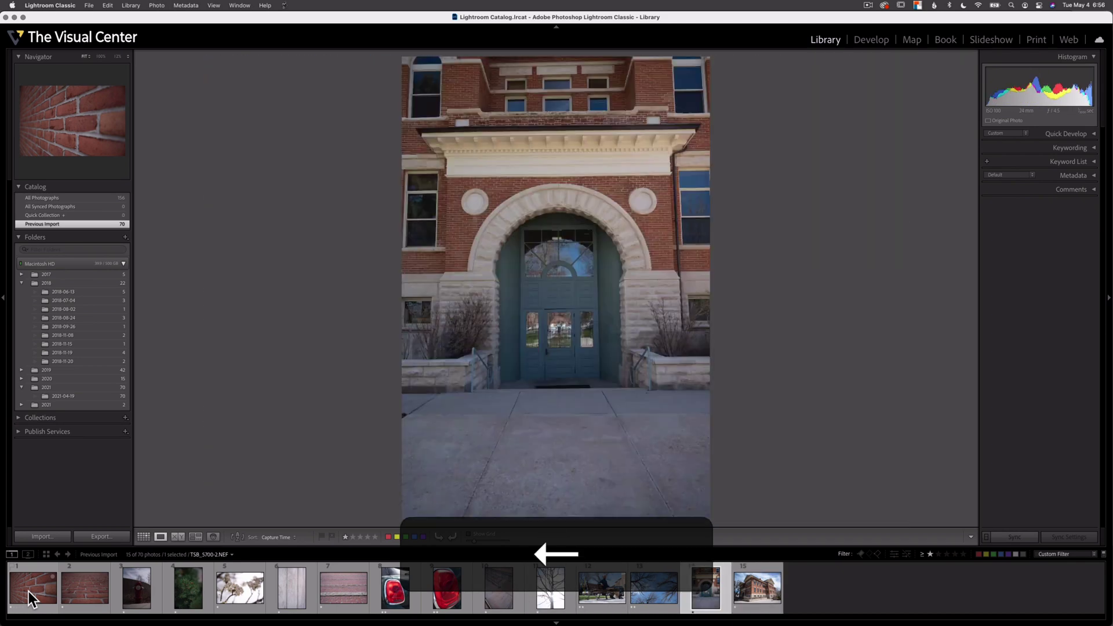
key("Left")
key("Left")
key("Left")
key("Left")
key("Left")
key("Left")
key("Left")
key("Left")
key("Left")
key("Left")
key("Left")
key("Left")
key("Right")
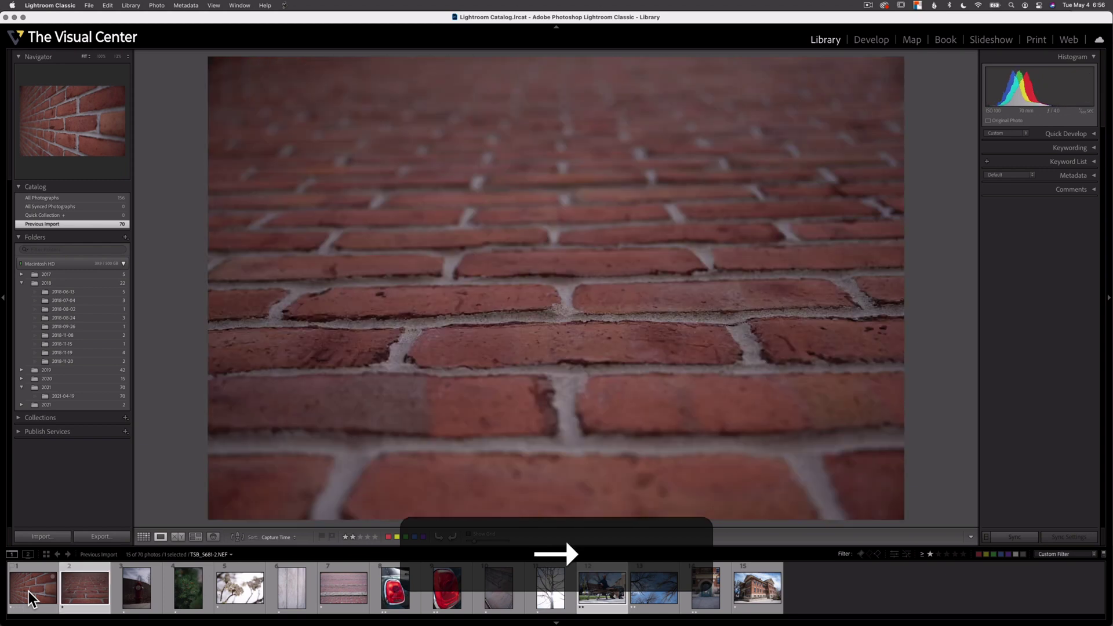
key("Left")
- Give two stars to the angled brick and pine photos, then filter to 2 stars and higher
key("2")
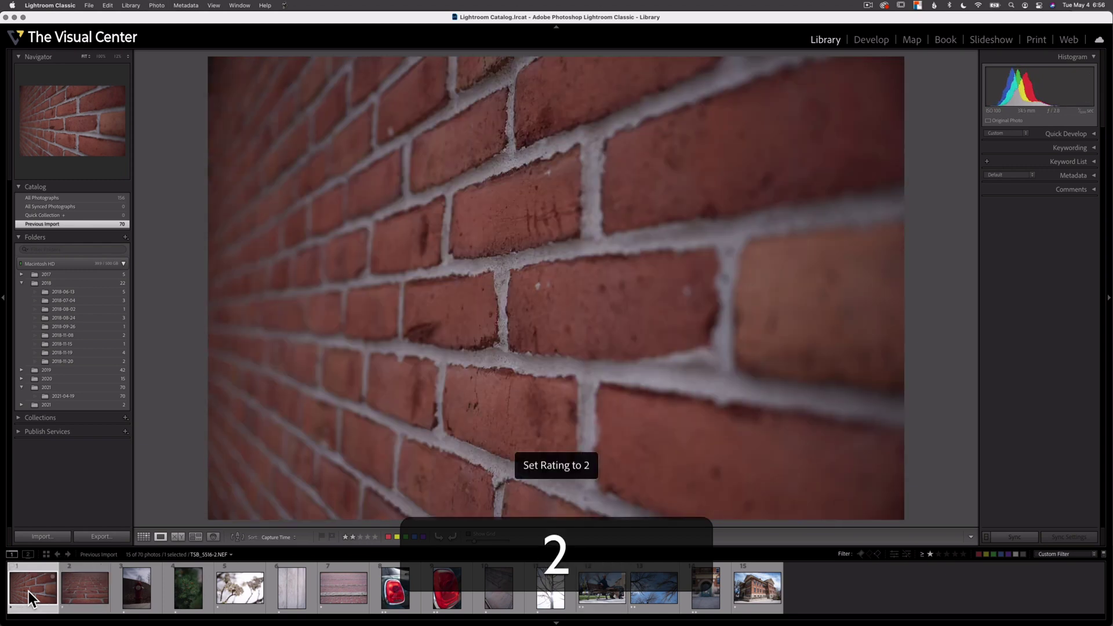
key("Right")
key("Right")
key("Right")
key("2")
key("Right")
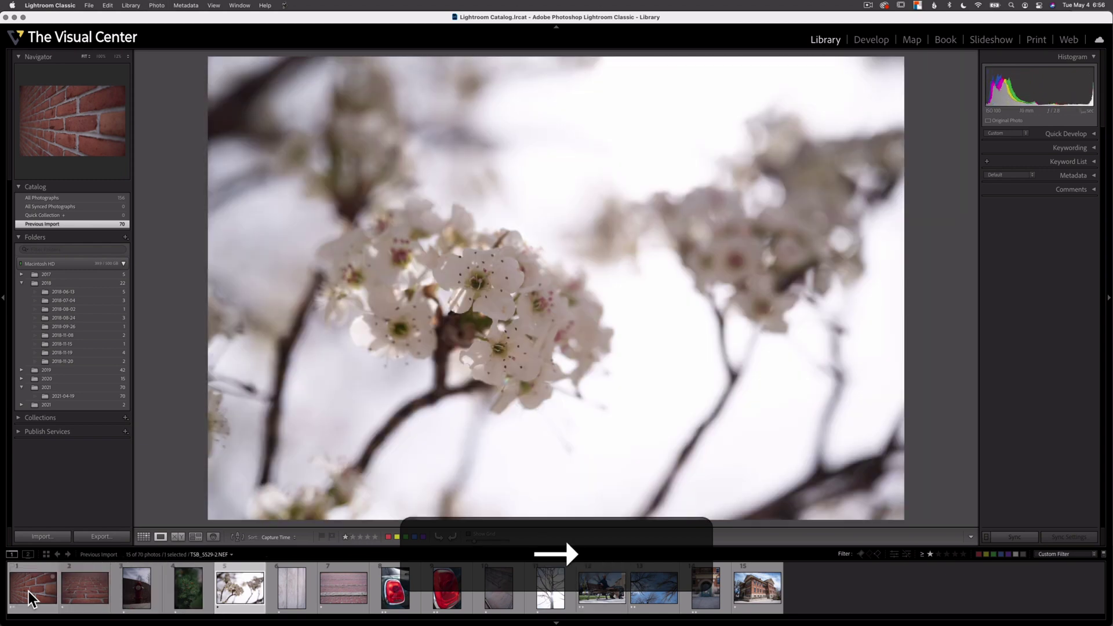
key("Left")
key("Right")
key("Right")
key("Right")
key("Left")
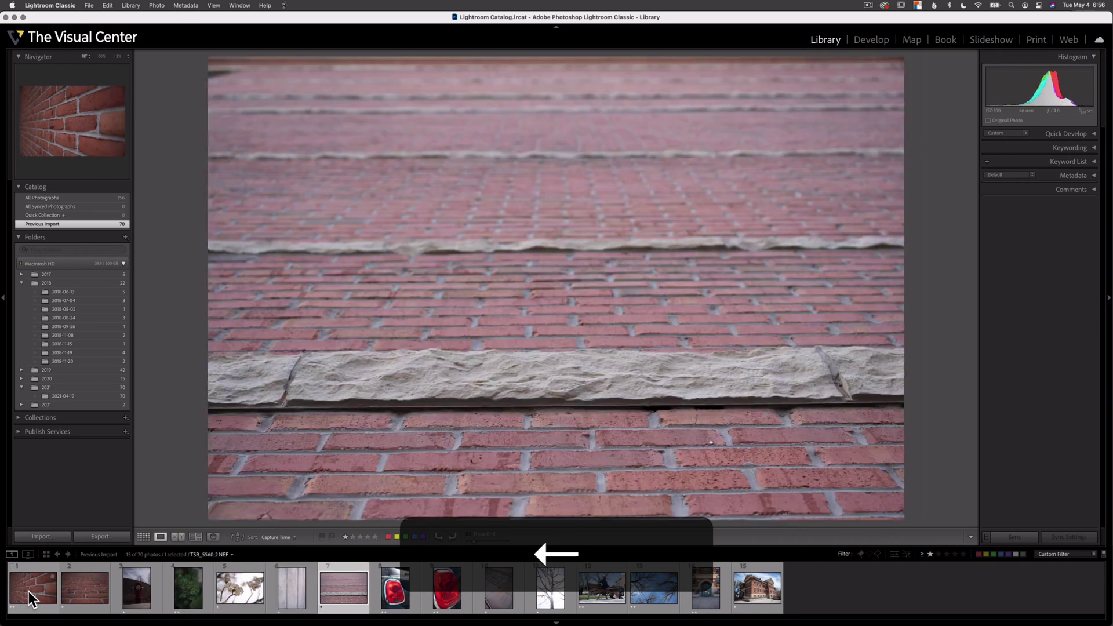
key("Right")
key("Right")
key("Right")
key("Right")
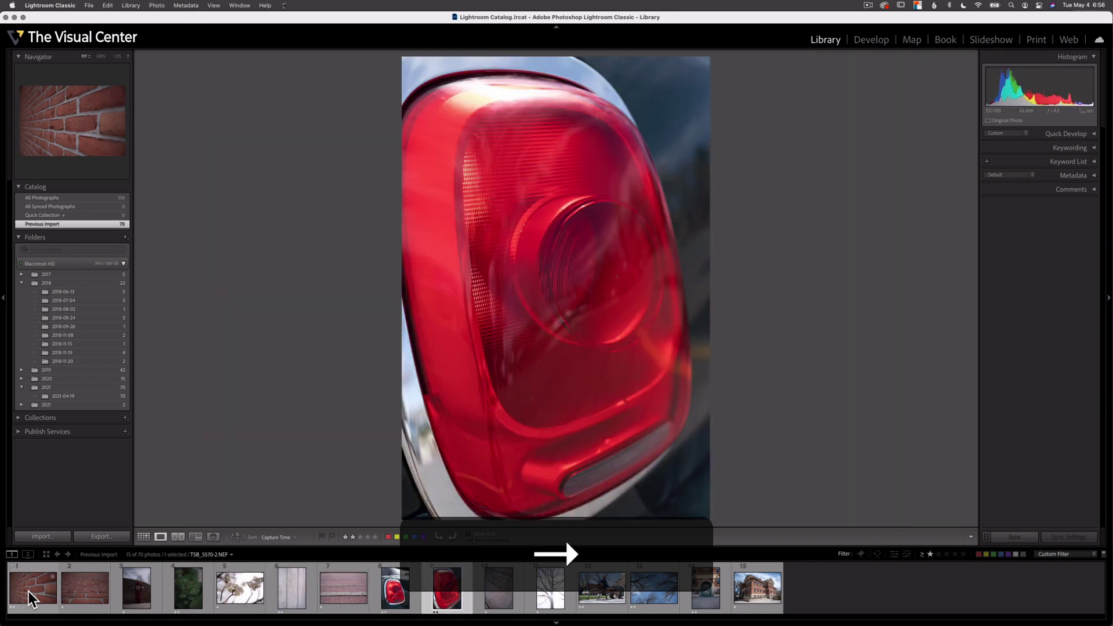
key("Right")
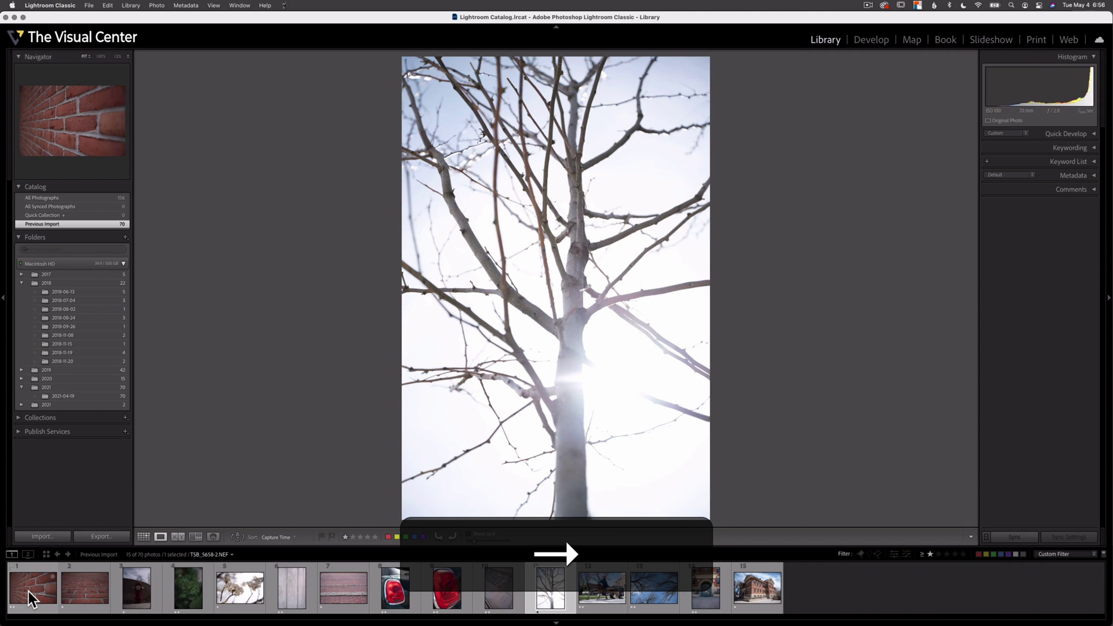
key("Left")
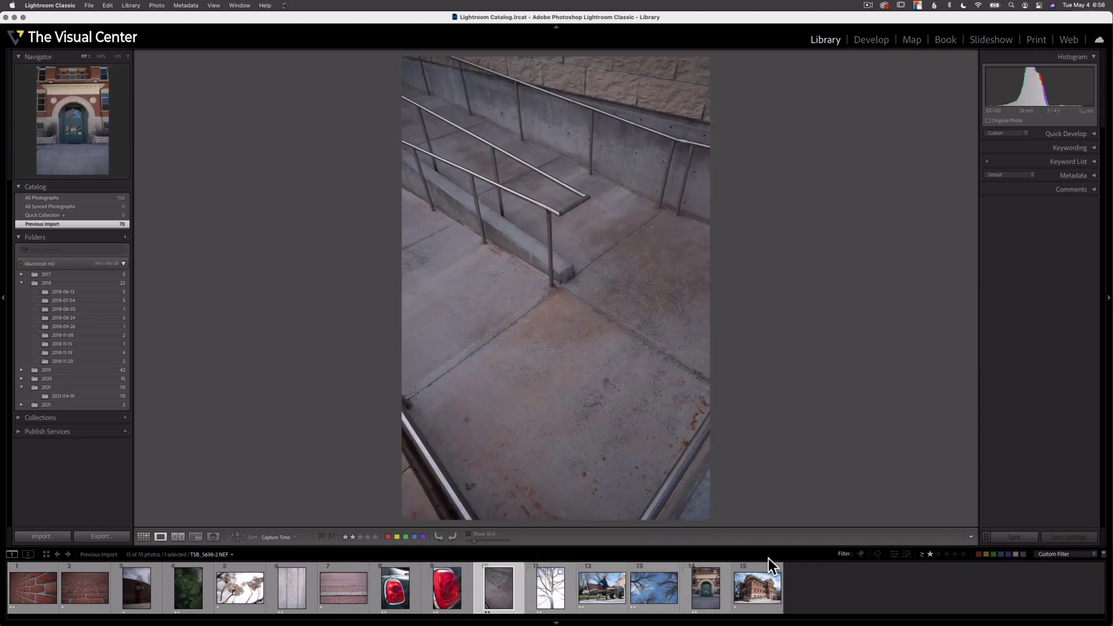
left_click(940, 554)
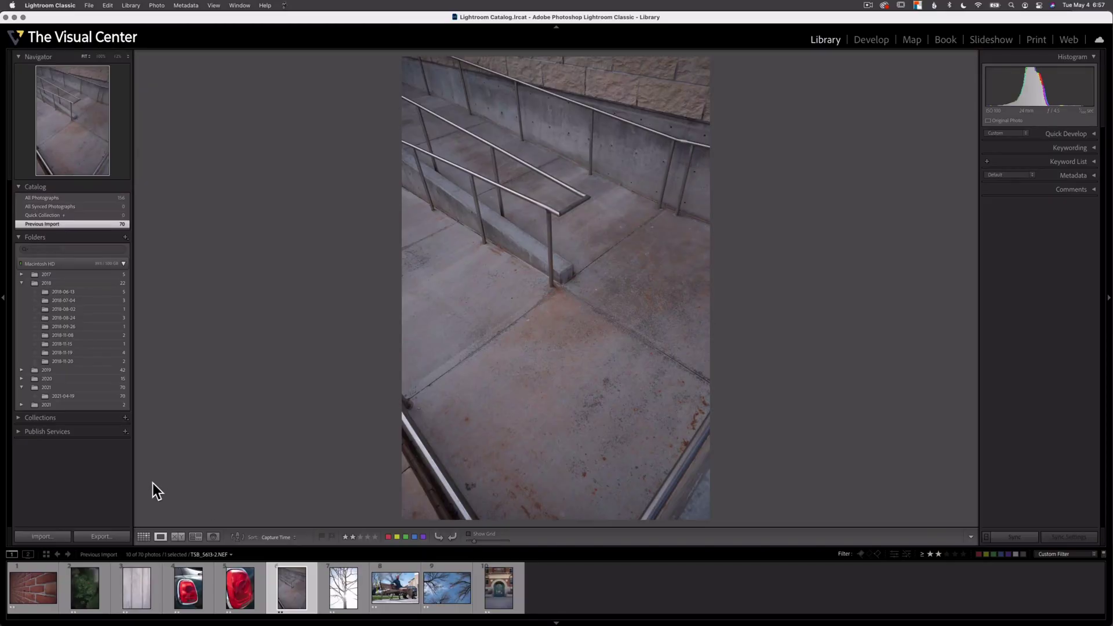
- Make a virtual copy of the close-up tail-light photo
left_click(204, 597)
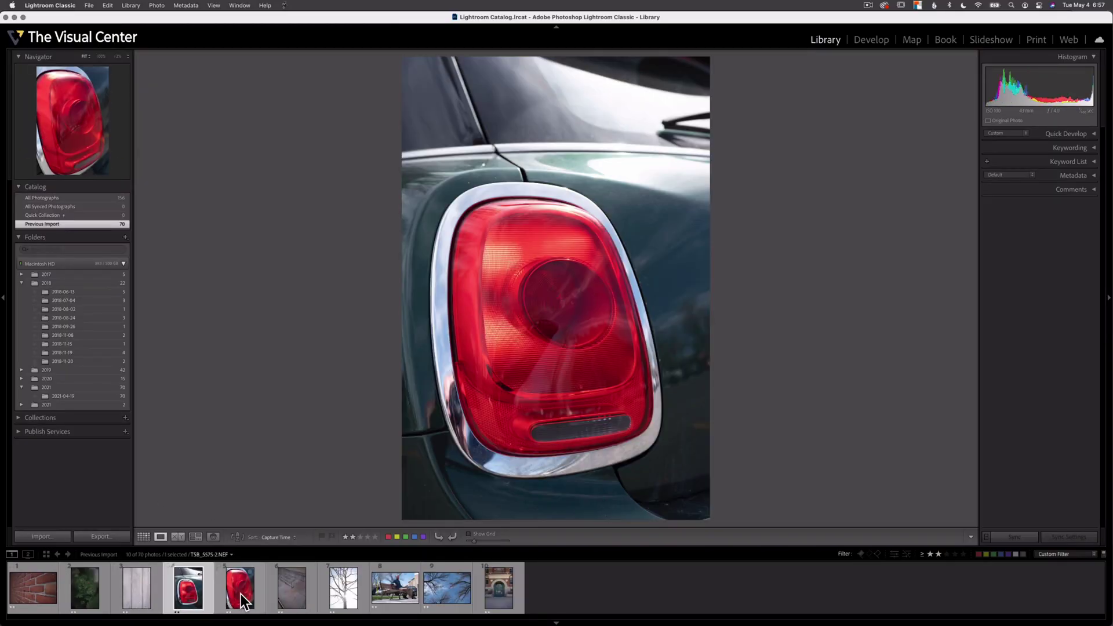
left_click(243, 593)
left_click(193, 590)
left_click(239, 594)
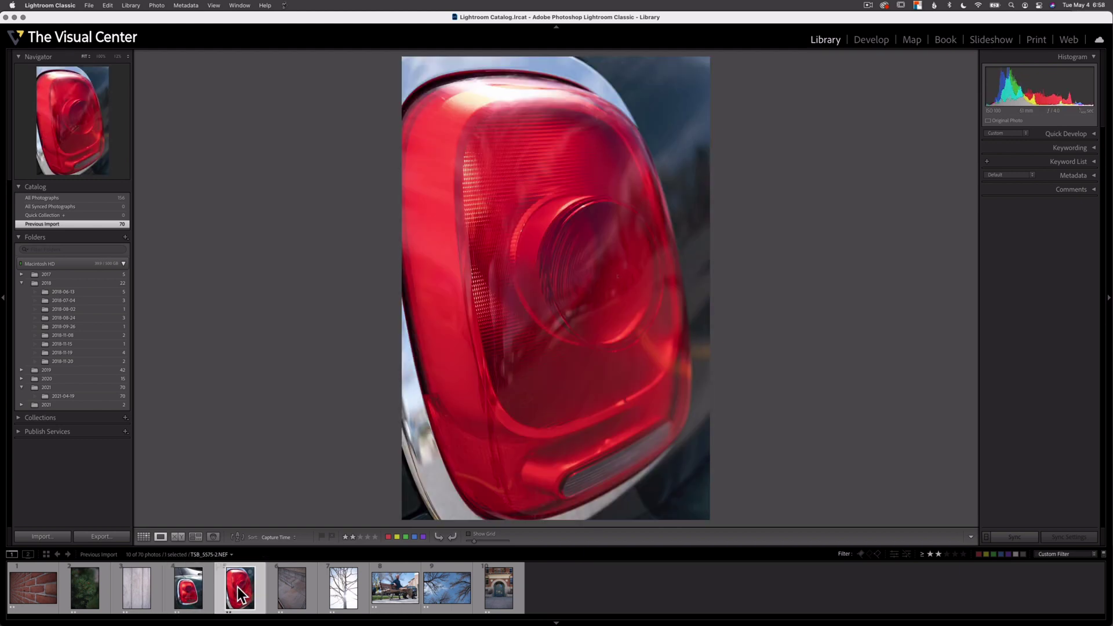
key("super+apostrophe")
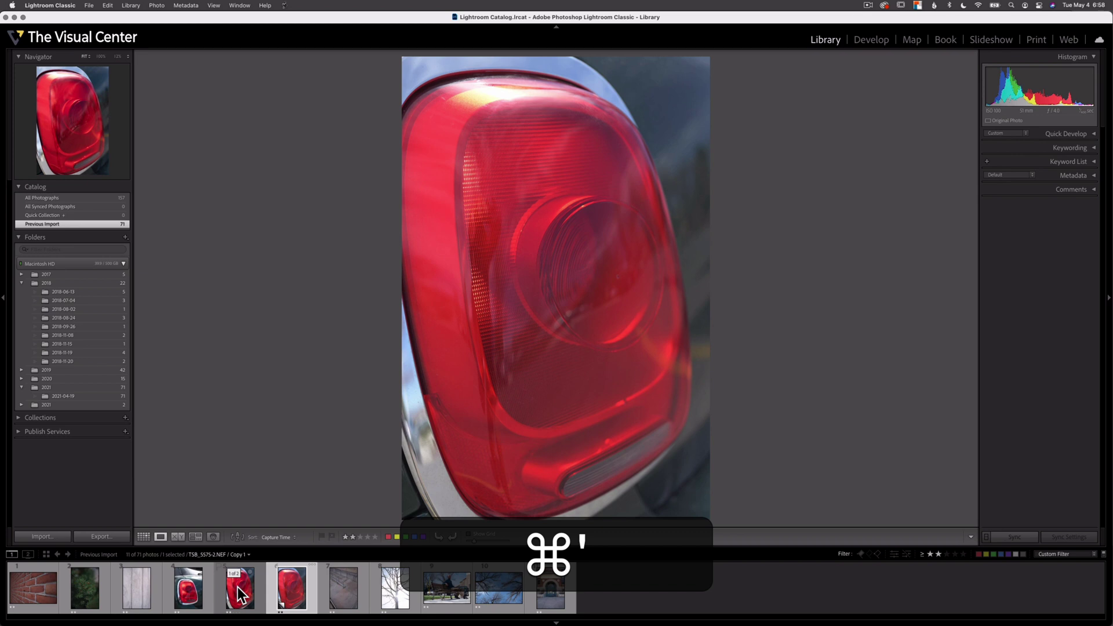
left_click(238, 587)
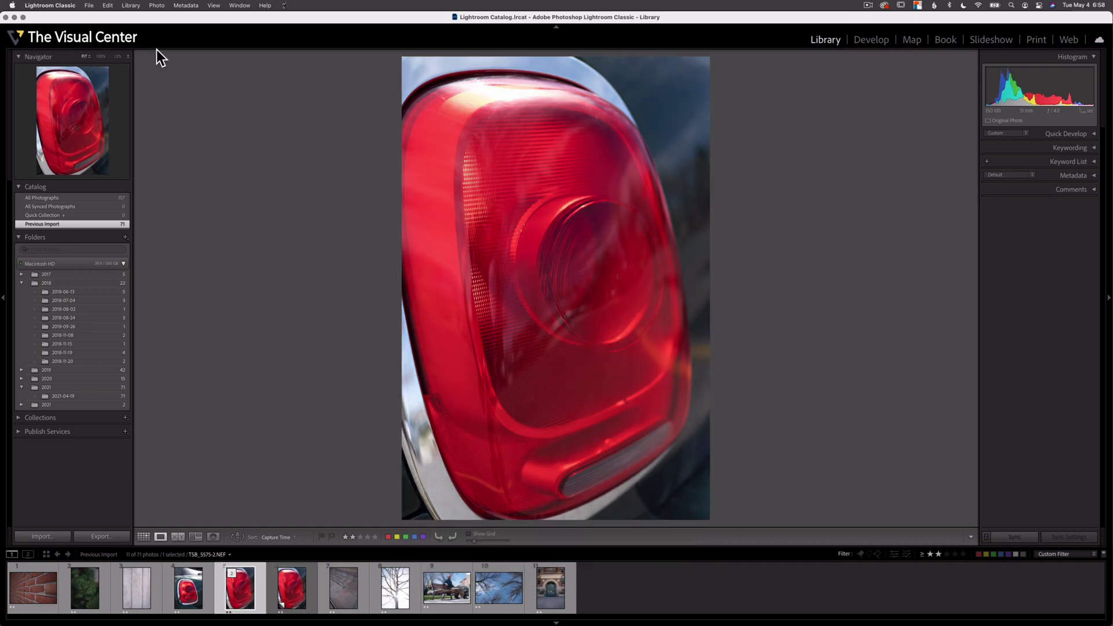
left_click(157, 5)
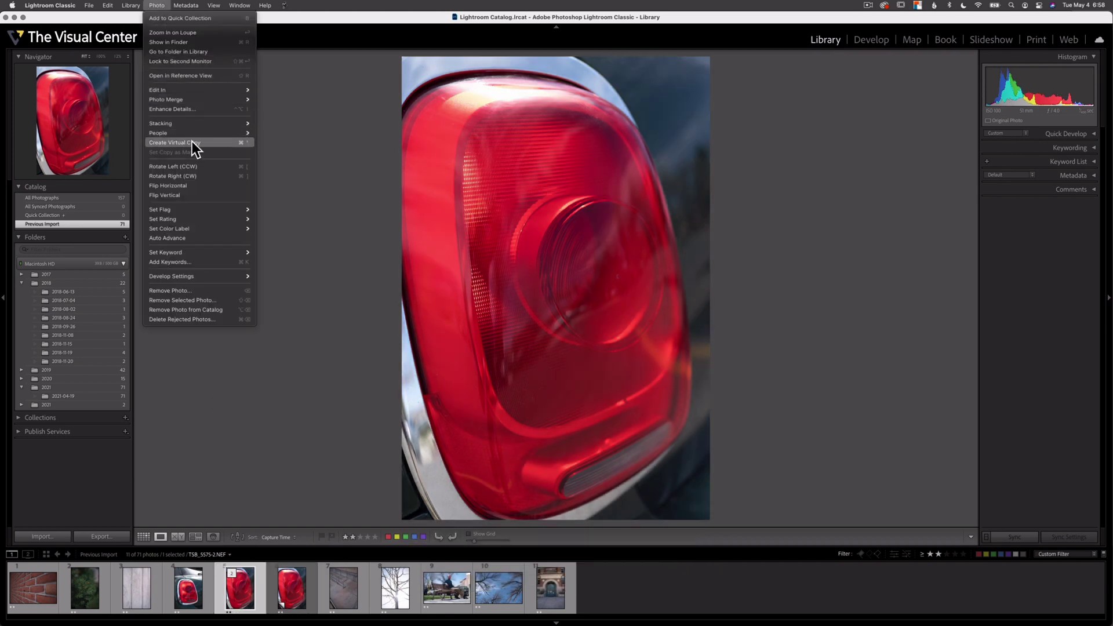
left_click(234, 493)
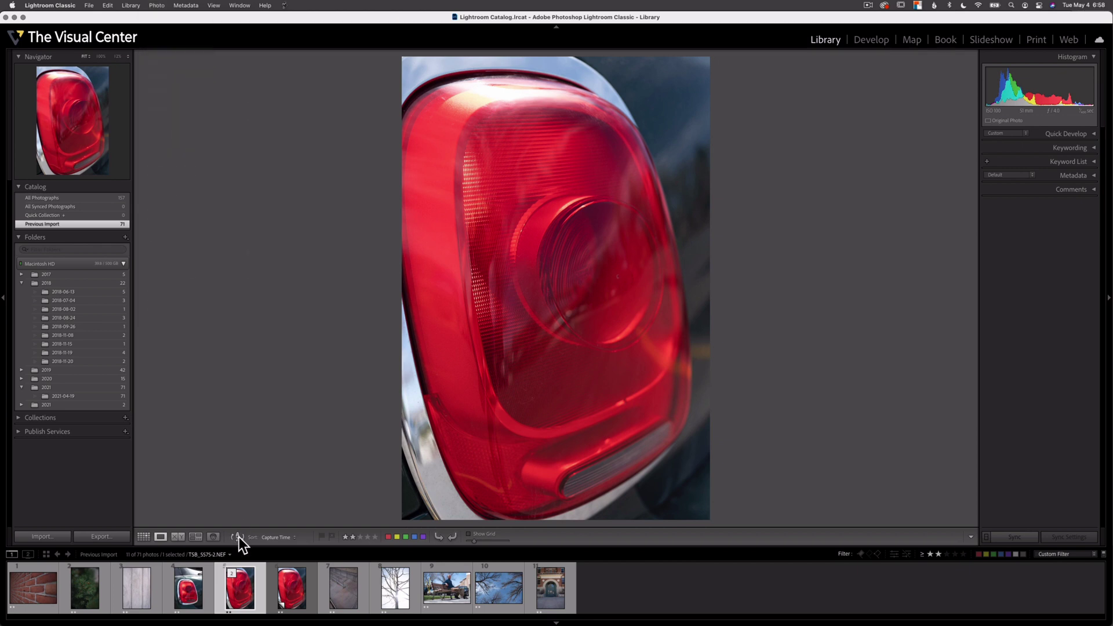
- Give the tail-light virtual copy a Red label, then select the brick wall photo
left_click(290, 587)
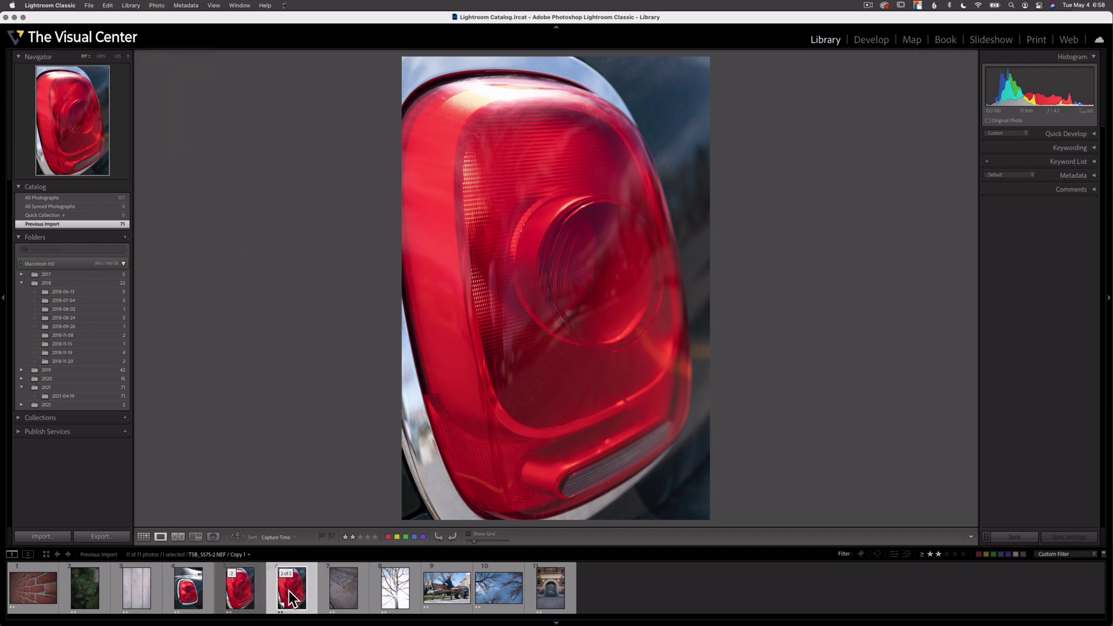
key("6")
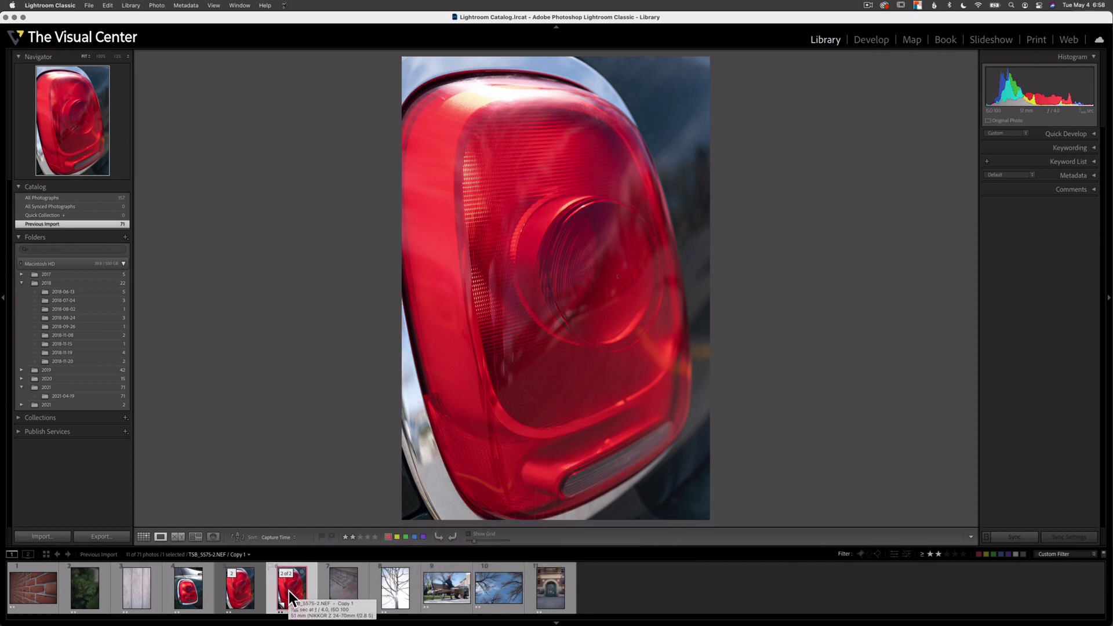
left_click(346, 590)
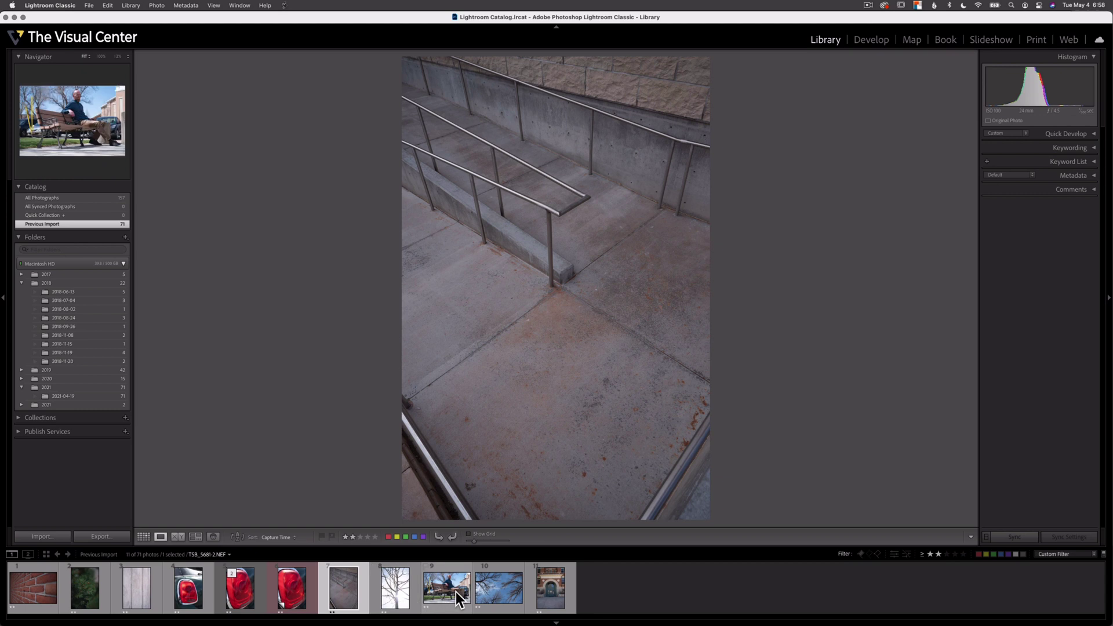
left_click(33, 596)
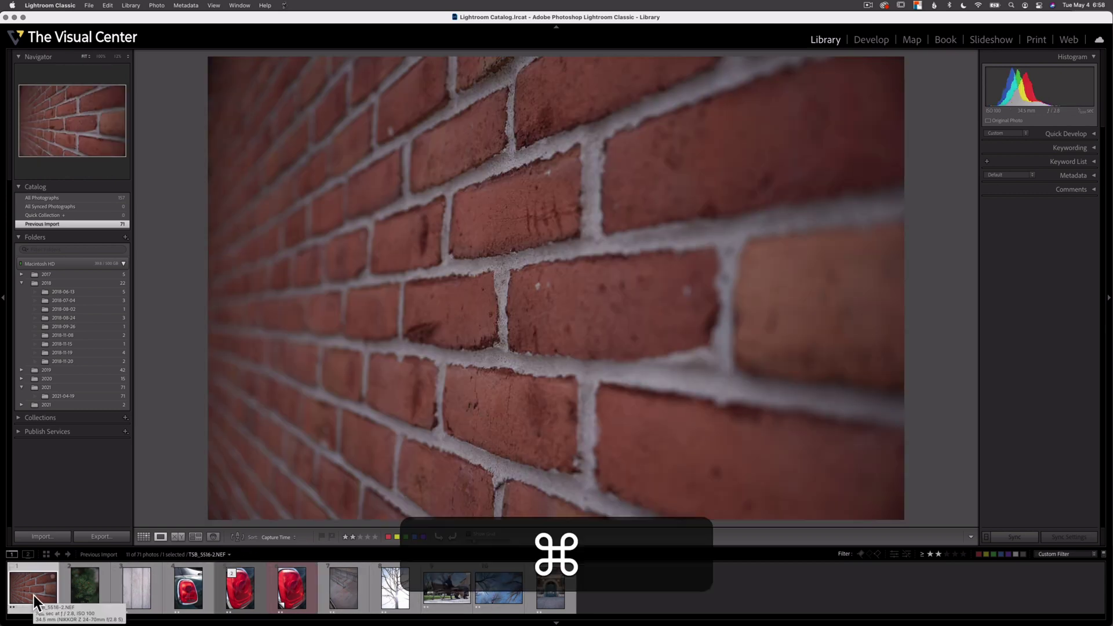
- Make a virtual copy of the brick wall photo and a red-labelled copy of the wood photo
key("super+apostrophe")
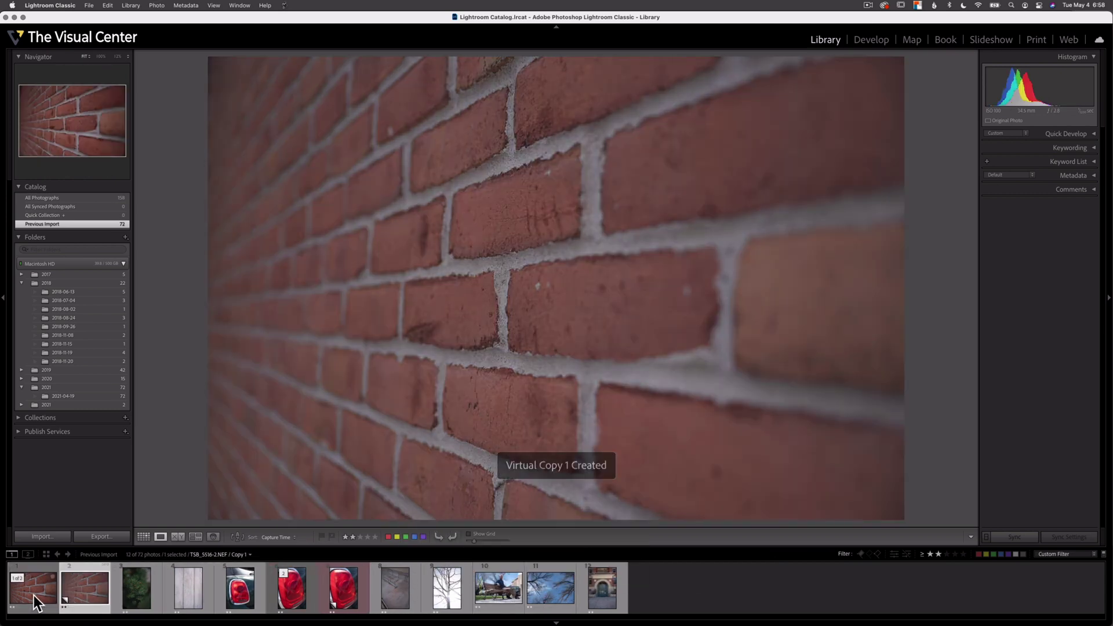
key("Right")
key("Right")
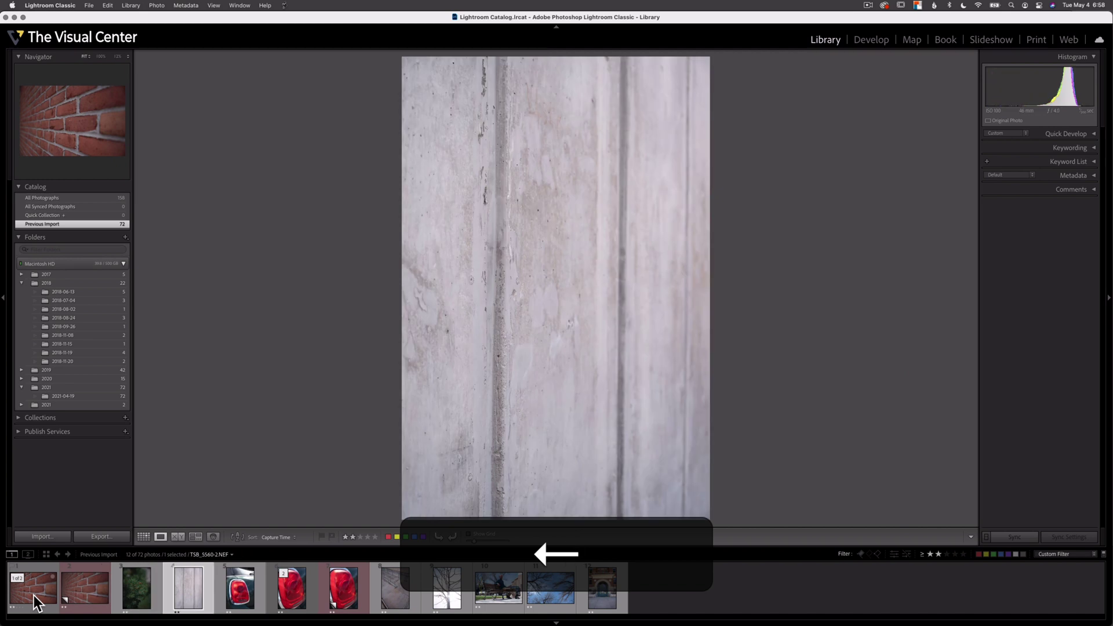
key("super")
key("super+apostrophe")
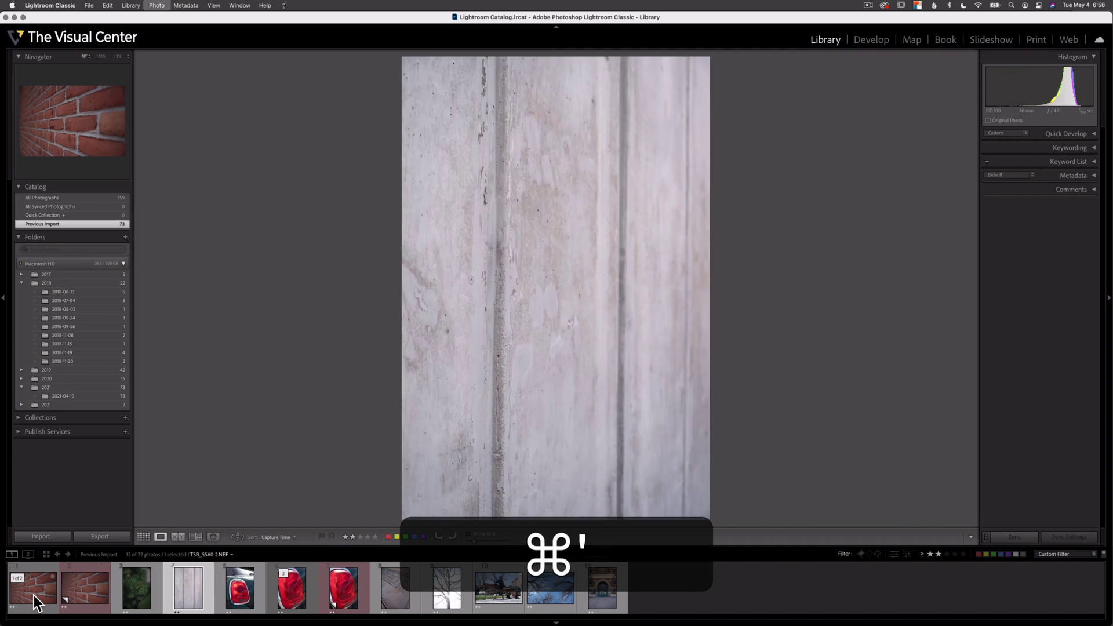
key("6")
- Make a red-labelled virtual copy of the bare tree photo
key("Right")
key("Right")
key("Right")
key("Right")
key("Right")
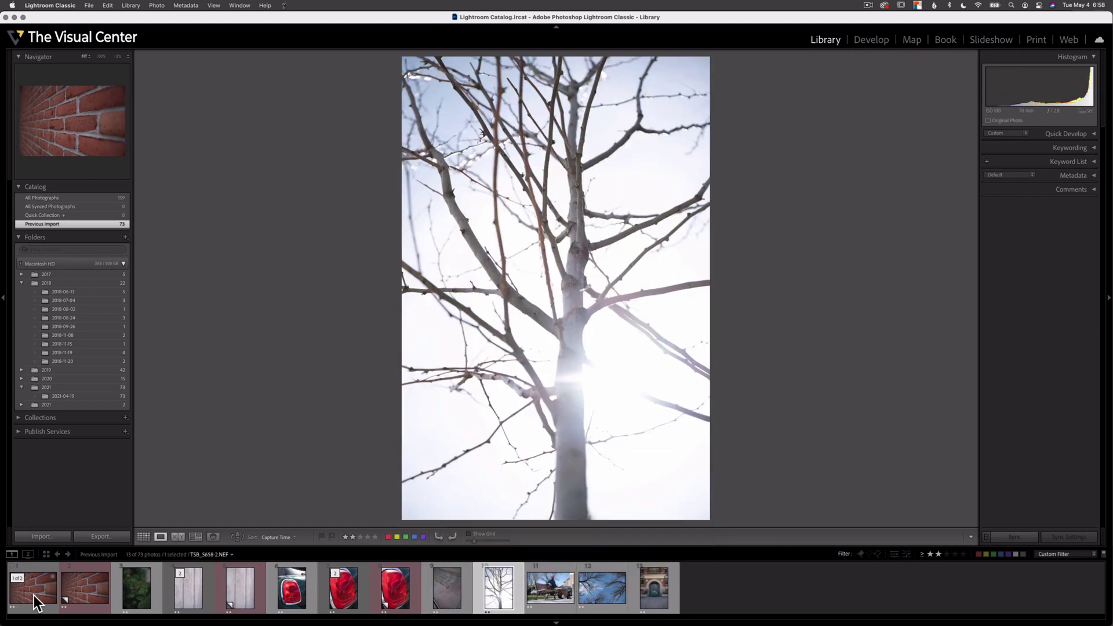
key("super+apostrophe")
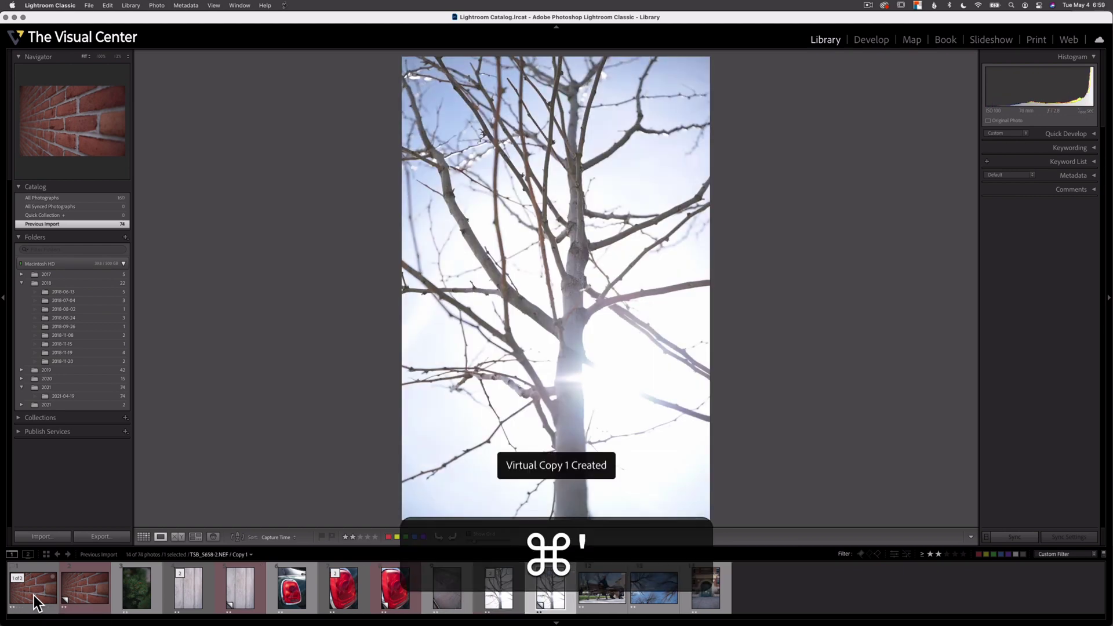
key("6")
key("Right")
key("Right")
key("Left")
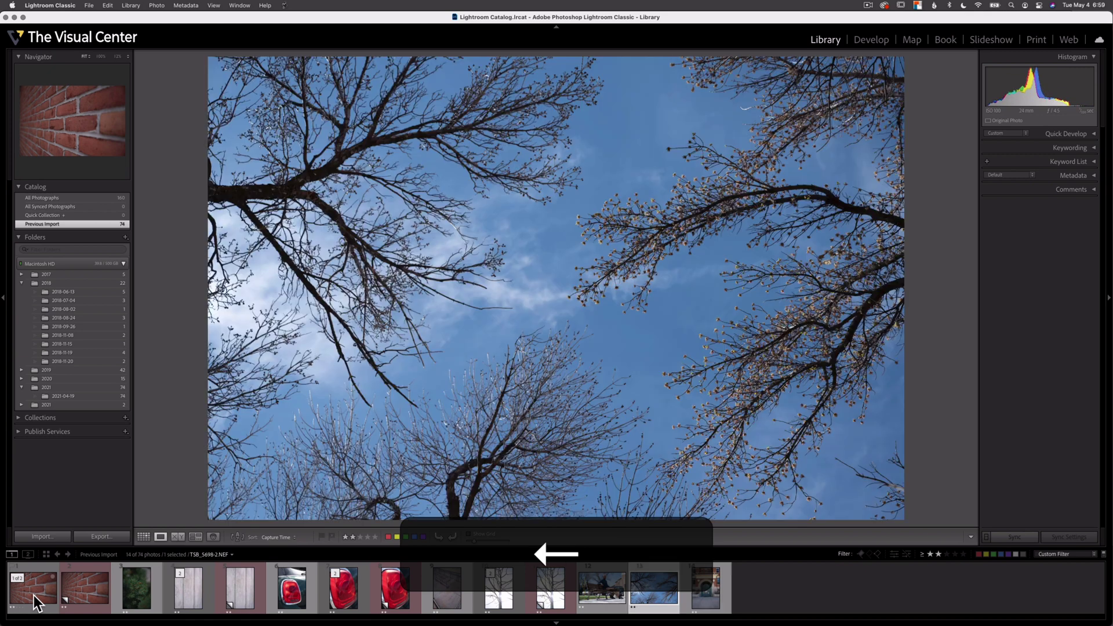
key("Right")
key("Right")
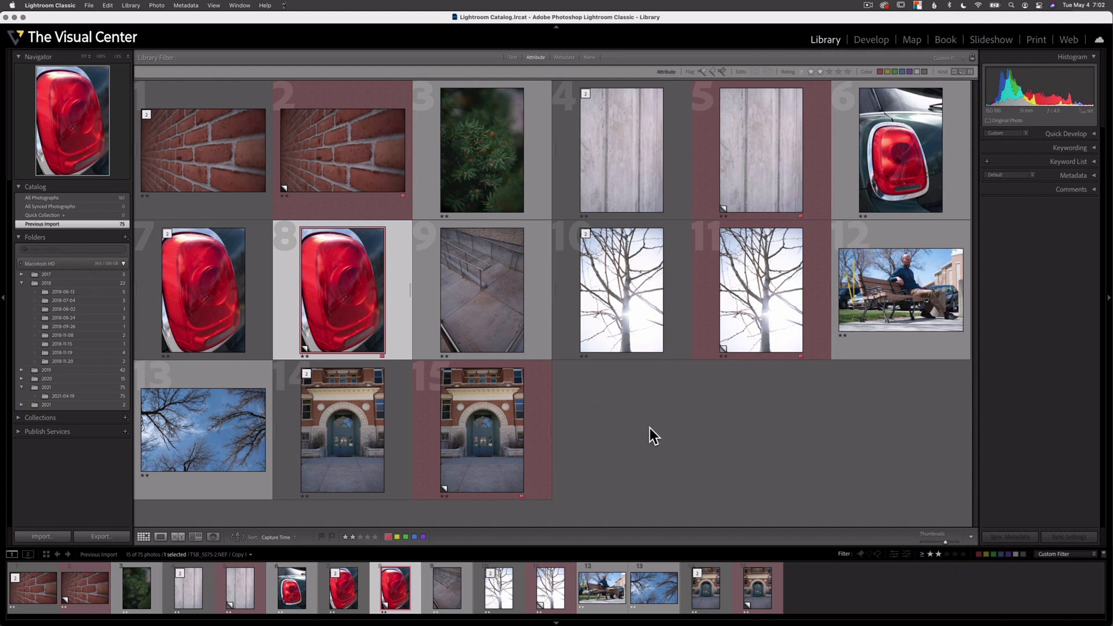
- Expand the Collections panel to show smart collections like Past Month and Website Images
left_click(22, 418)
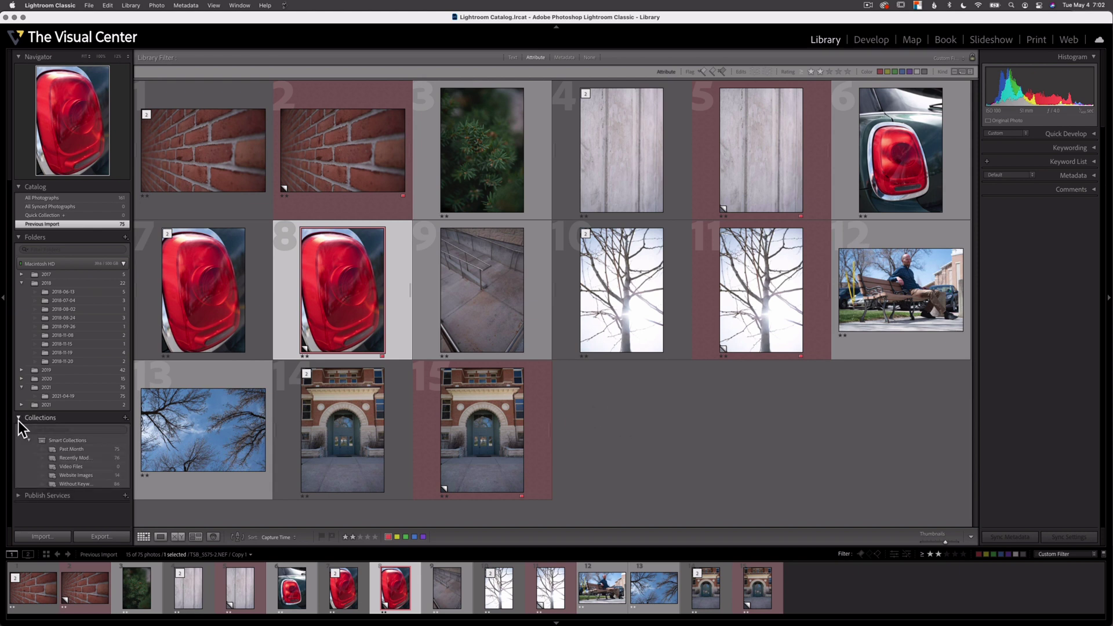
- Show the Website Images collection and browse its photos full size from the brick wall copy
left_click(79, 478)
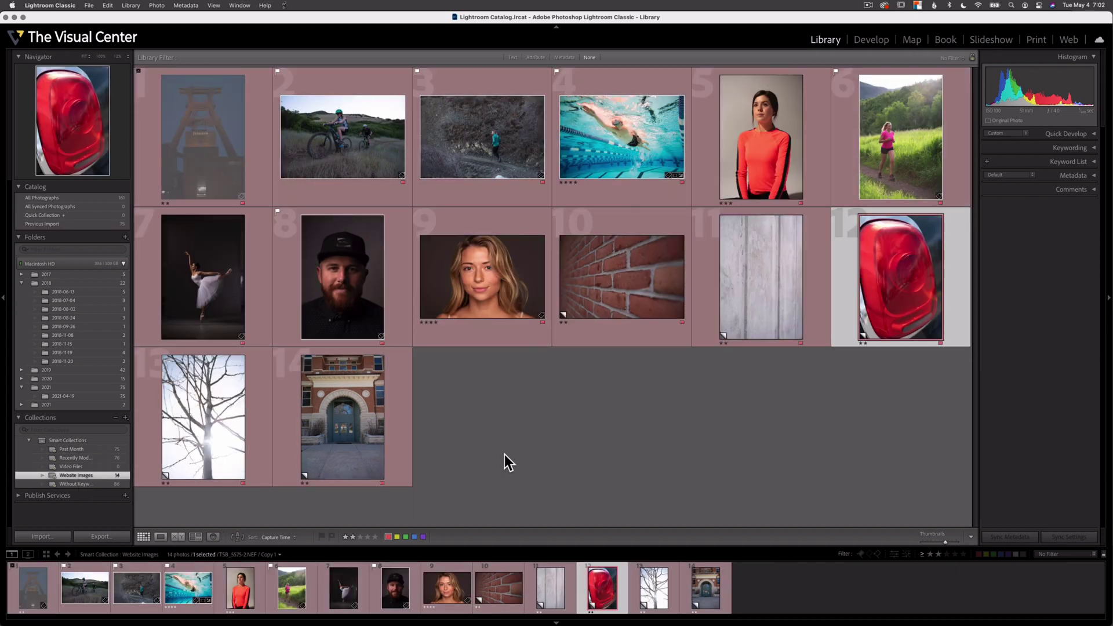
left_click(500, 590)
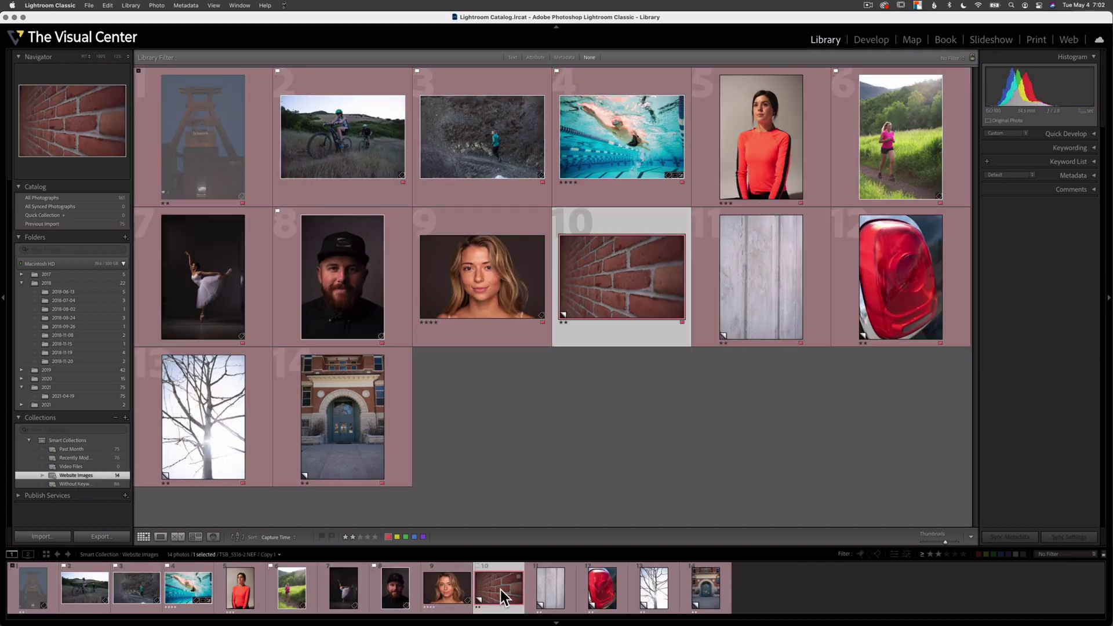
double_click(501, 590)
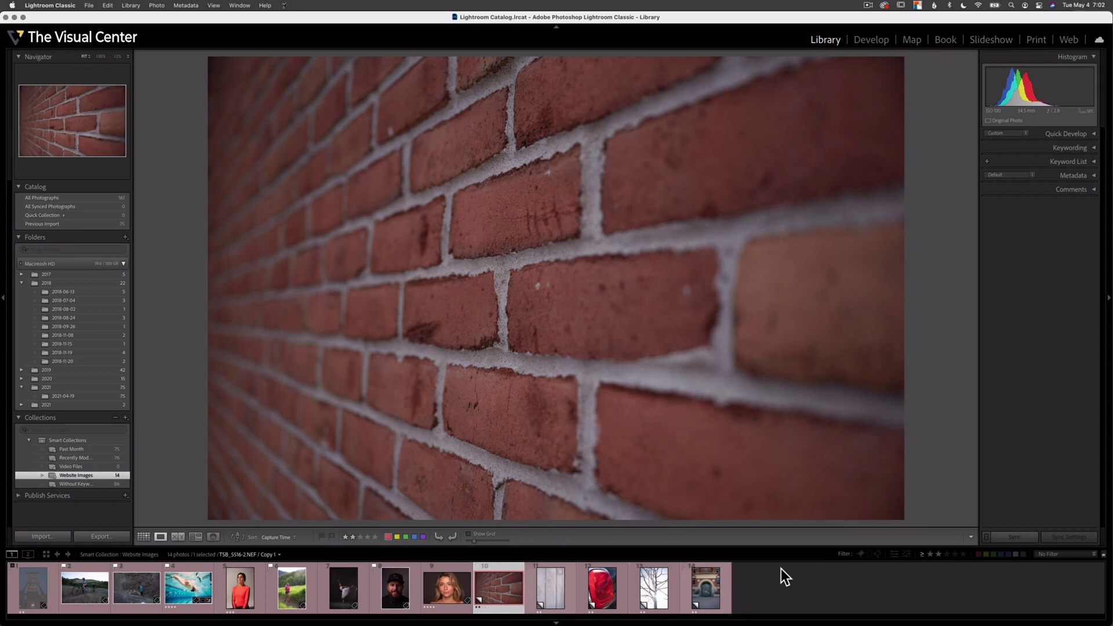
key("Right")
key("Right")
key("Right")
key("Right")
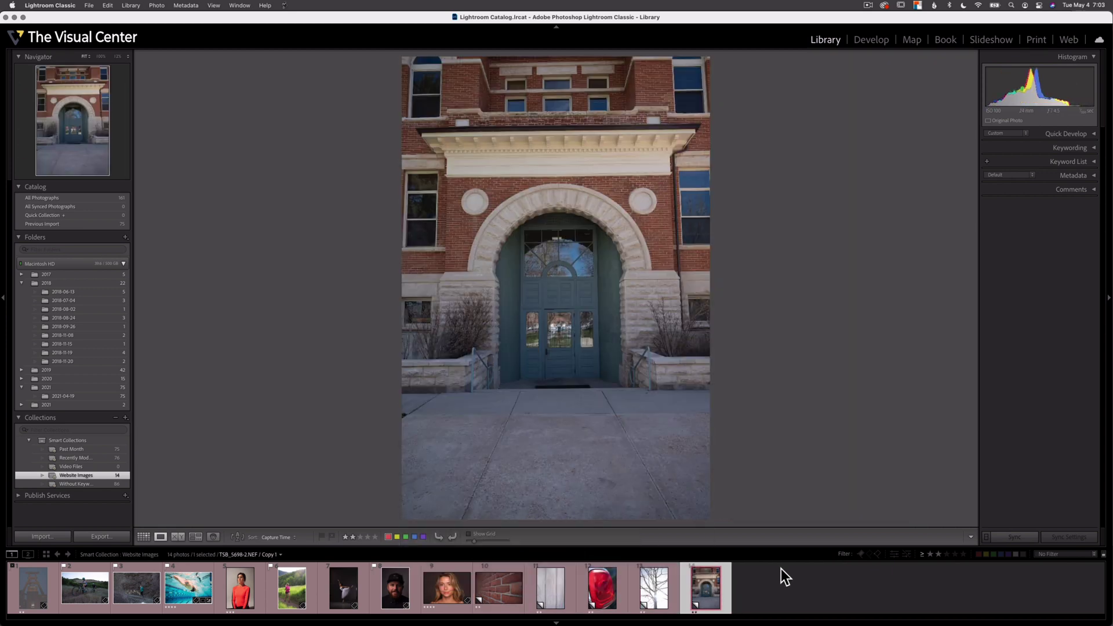
key("Left")
key("Left")
key("Left")
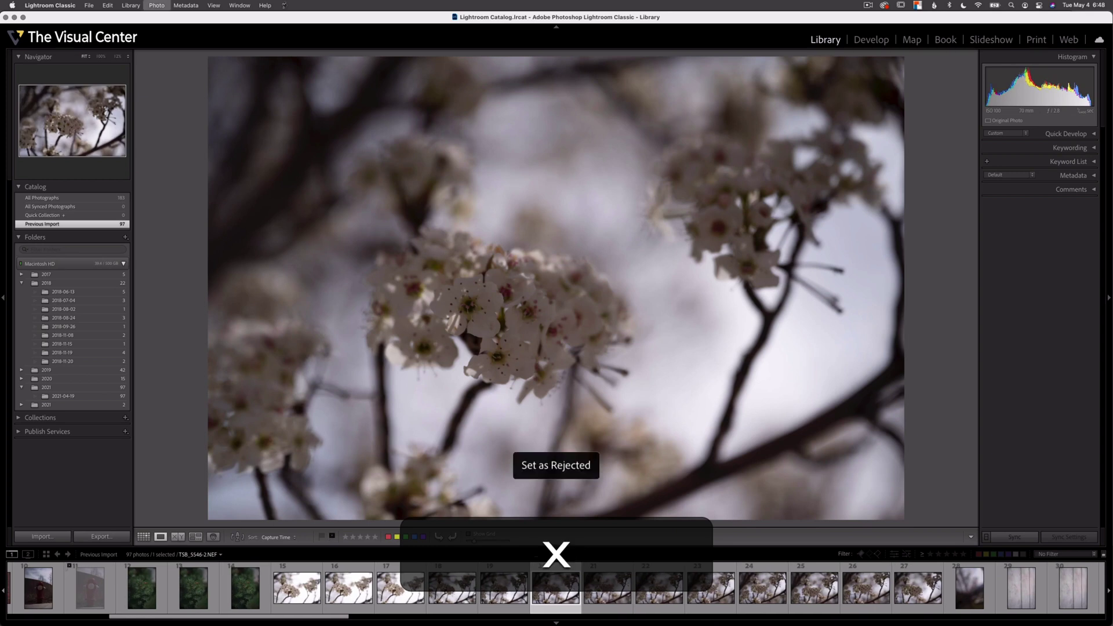
- Mark the blurry flower photos as Rejected
key("Right")
key("x")
key("Right")
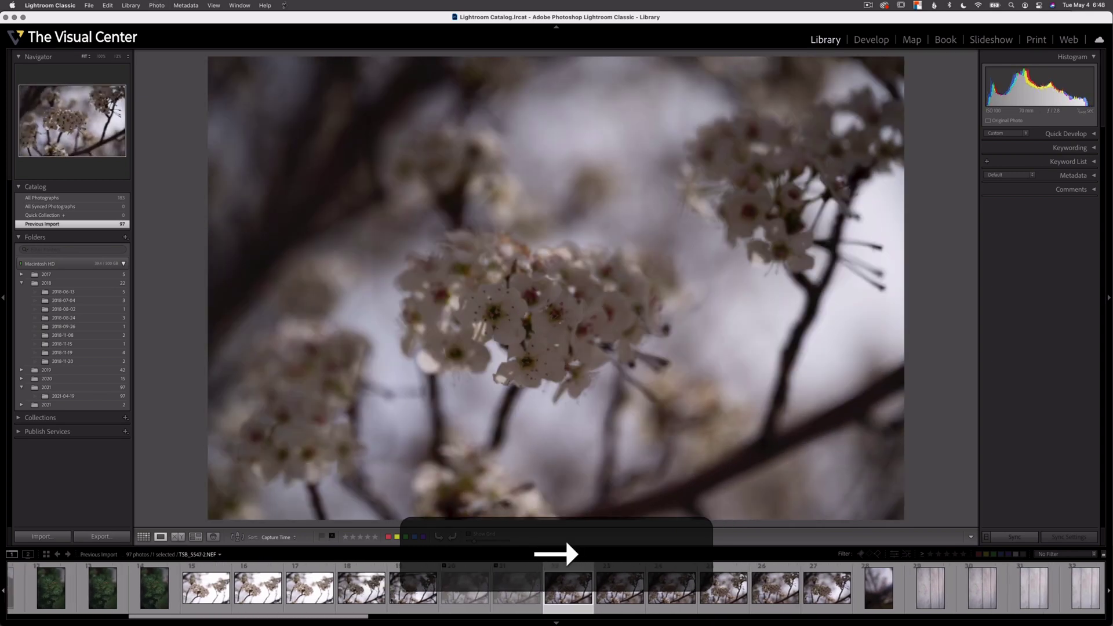
key("x")
key("Right")
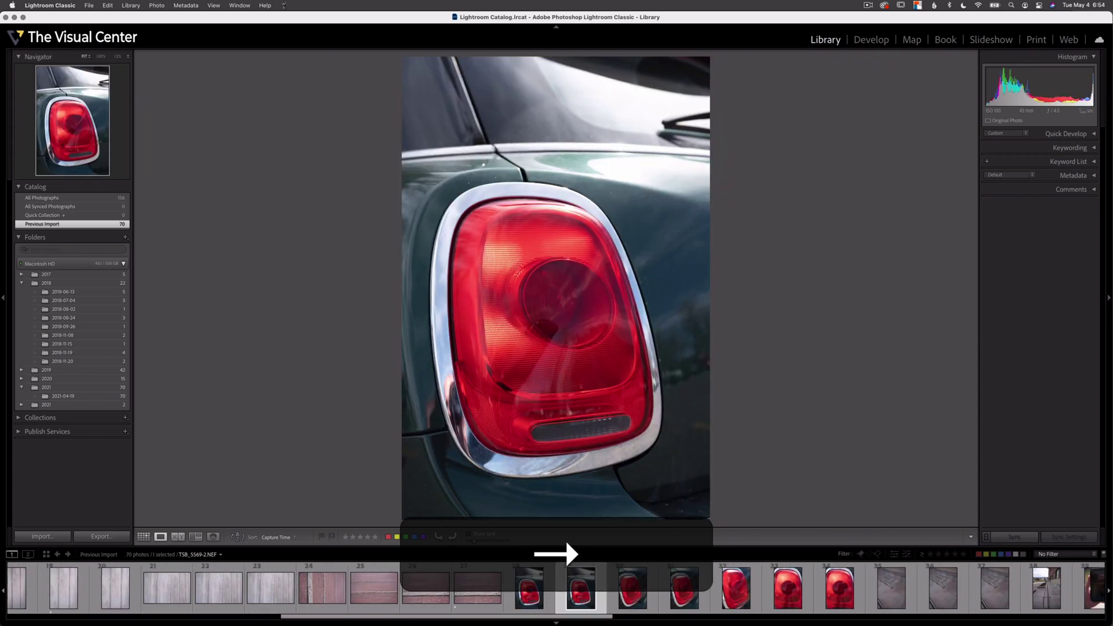
key("Left")
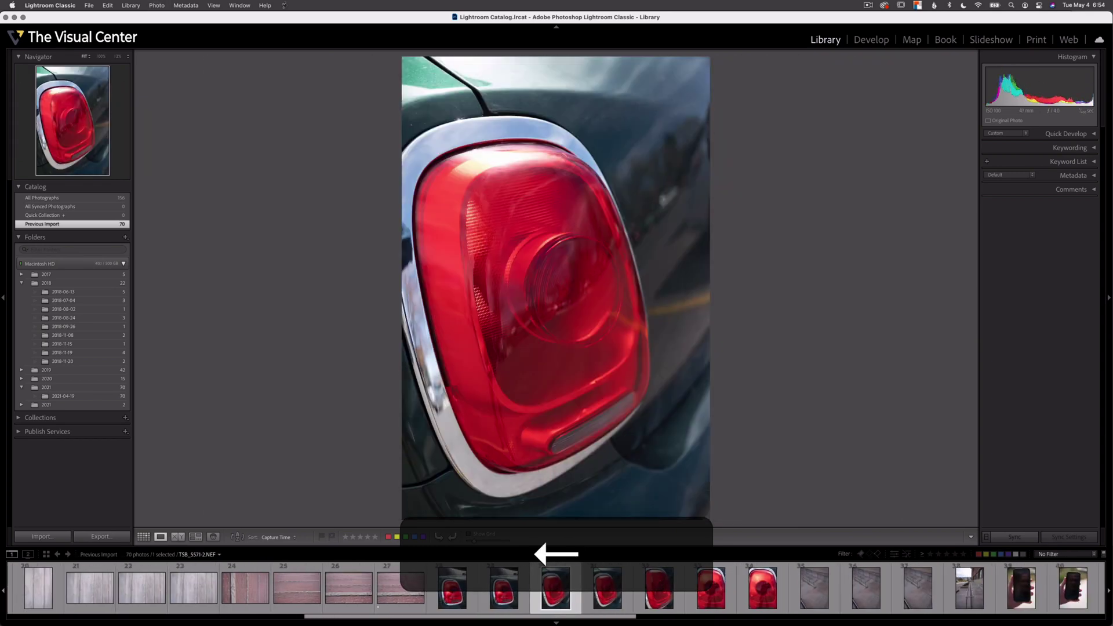
- Give a tail-light photo one star and make a red-labelled virtual copy of it
key("Right")
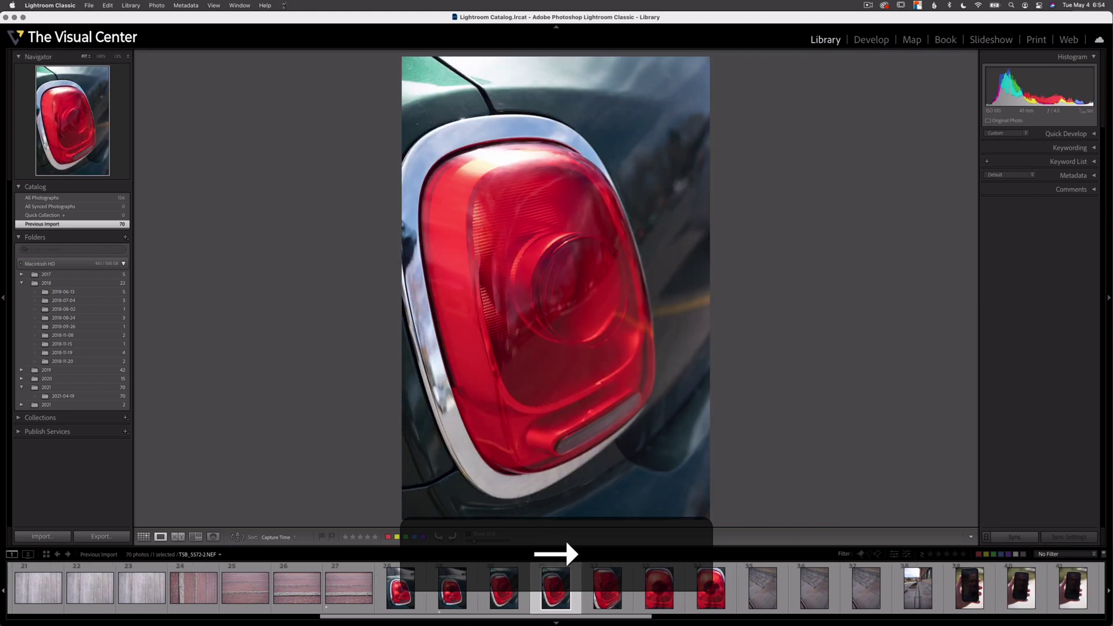
key("Right")
key("1")
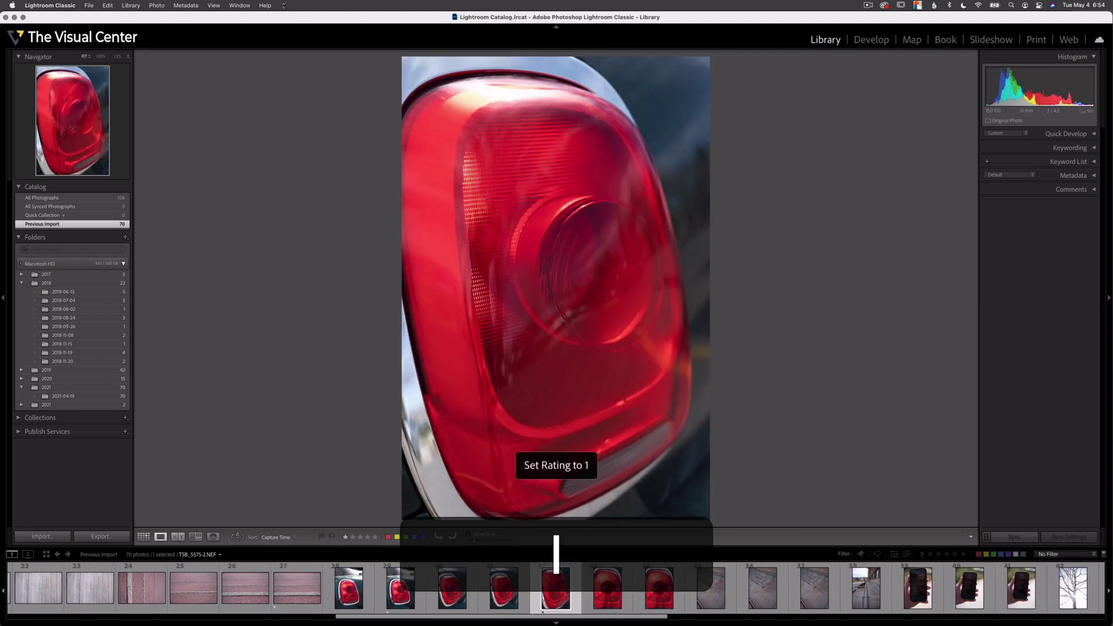
key("Right")
key("Left")
key("Right")
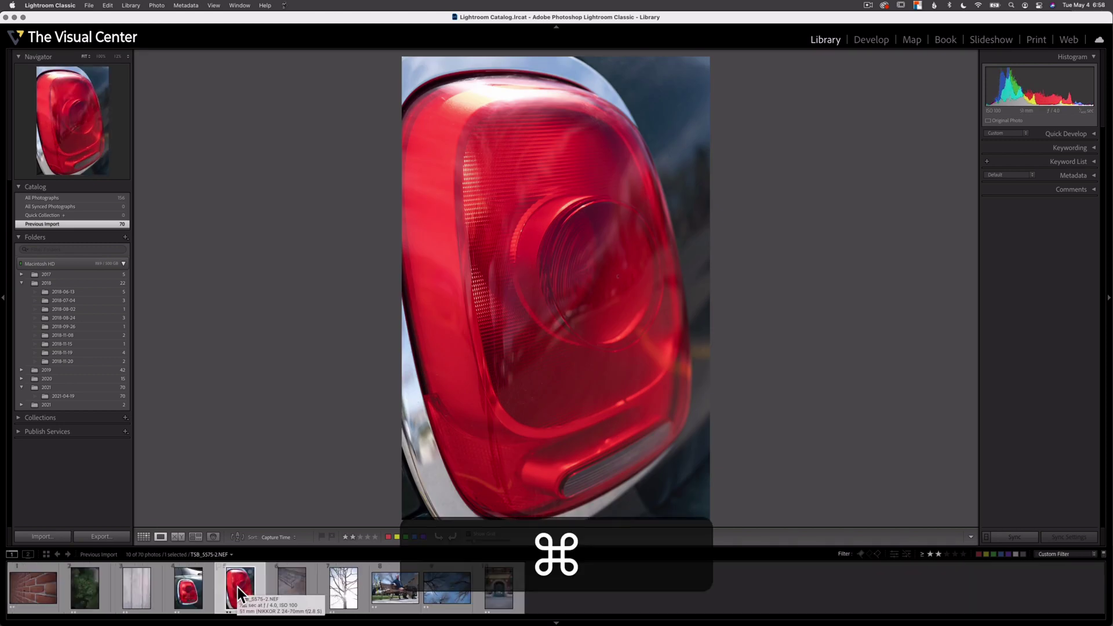
key("super+apostrophe")
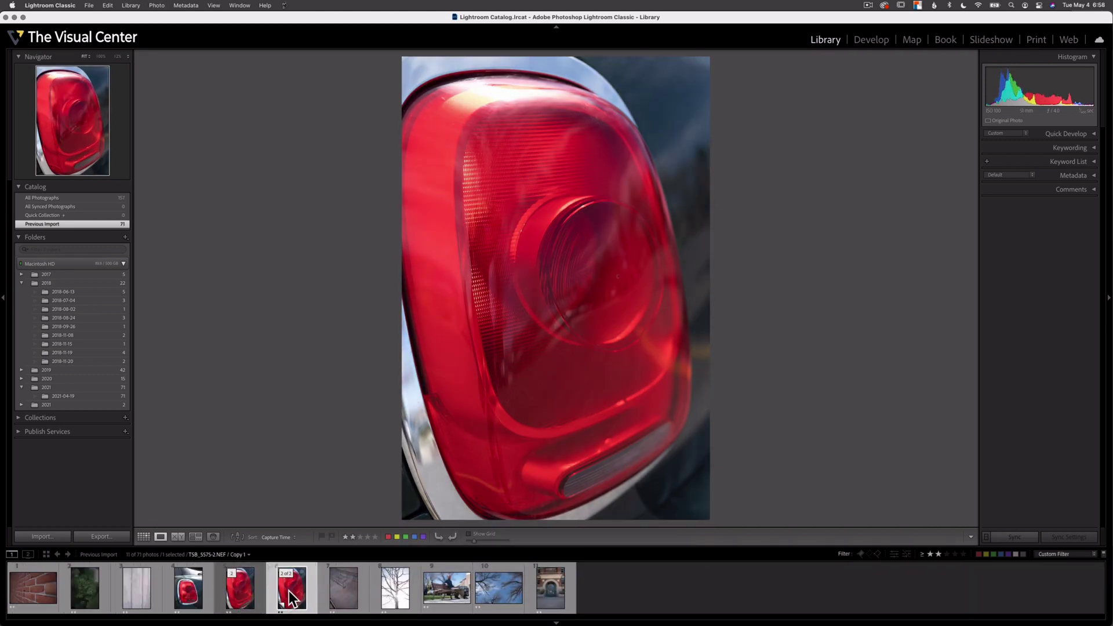
key("6")
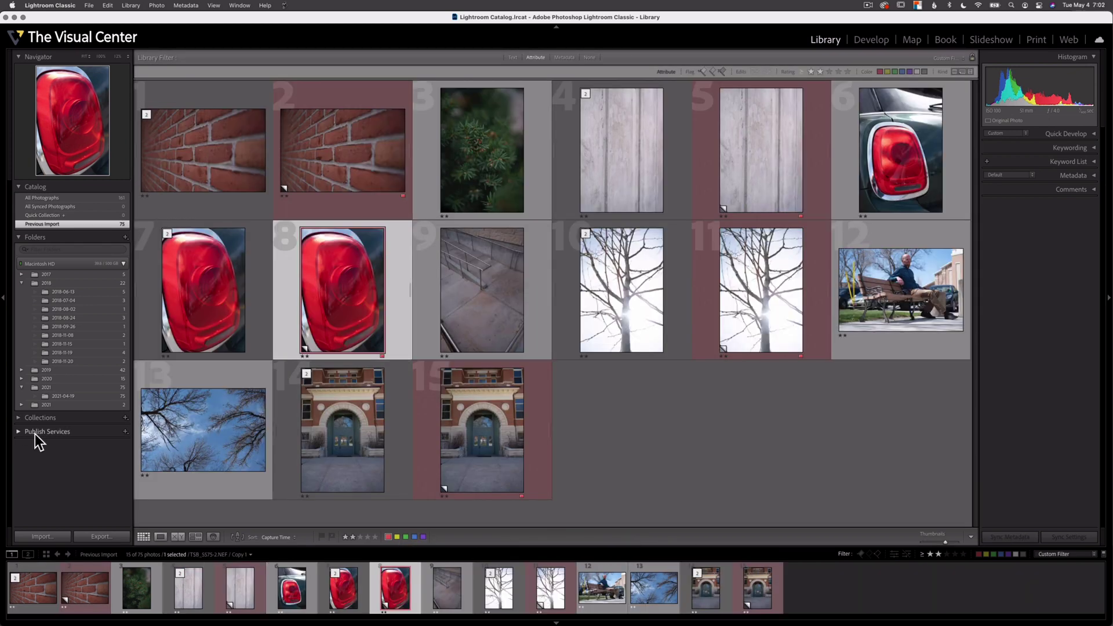
- Expand Collections and show the 14 red-labelled photos in Website Images
left_click(21, 418)
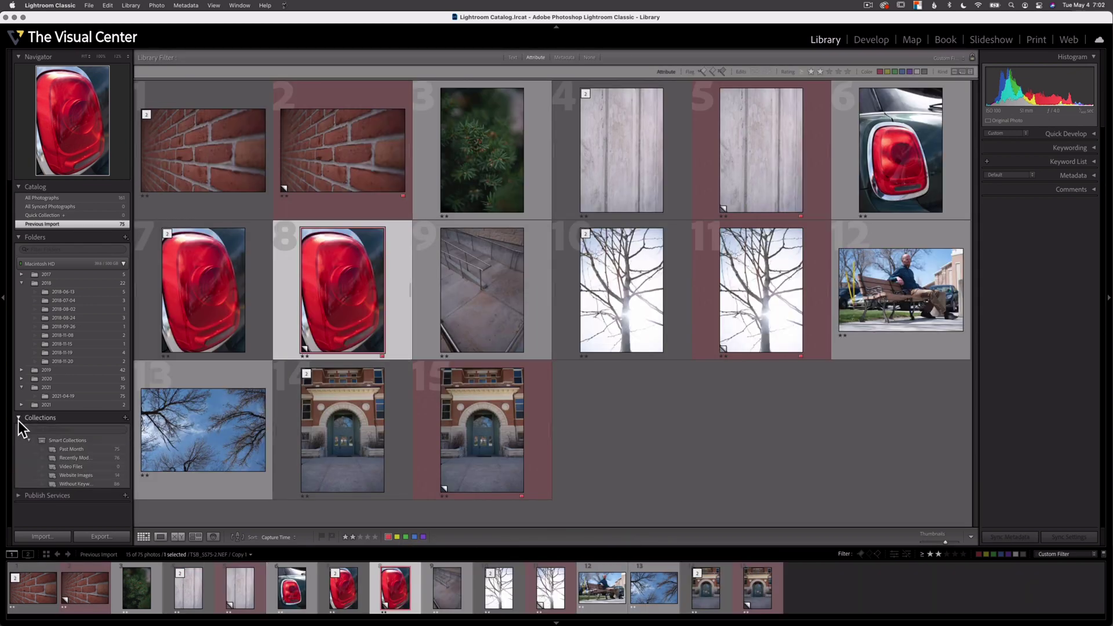
left_click(79, 476)
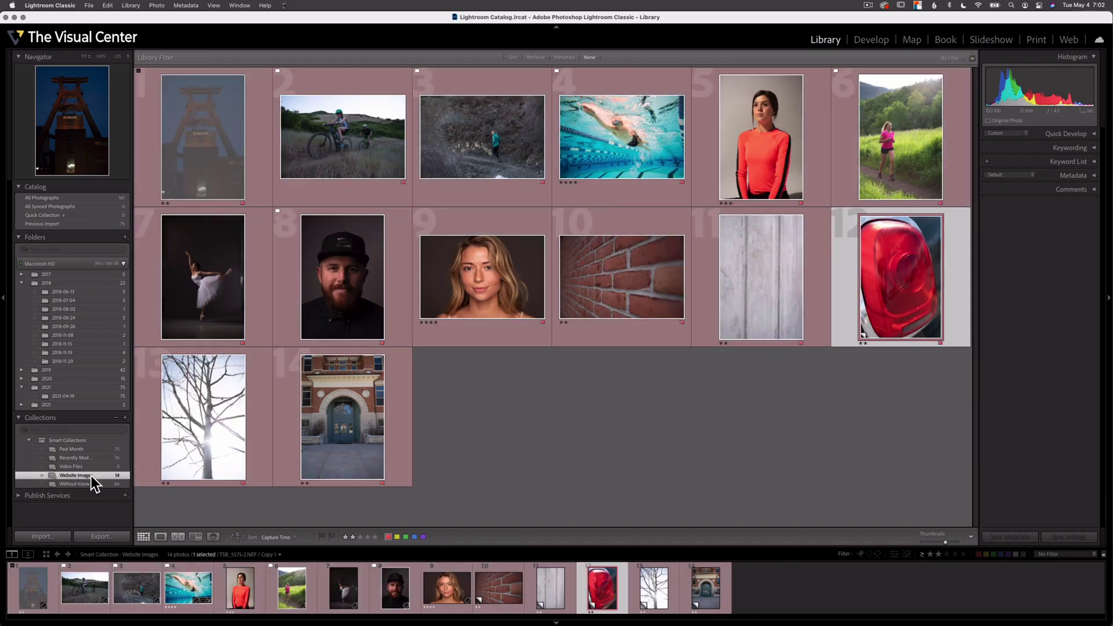